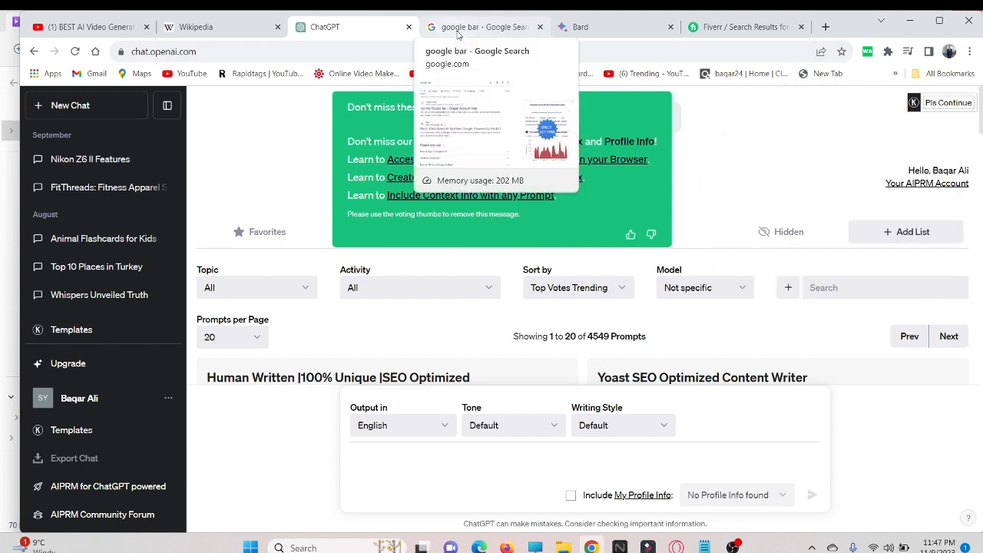
# Step: Run the Google search for "google bar" and open the Bard chat AI result
pyautogui.click(459, 34)
pyautogui.click(206, 117)
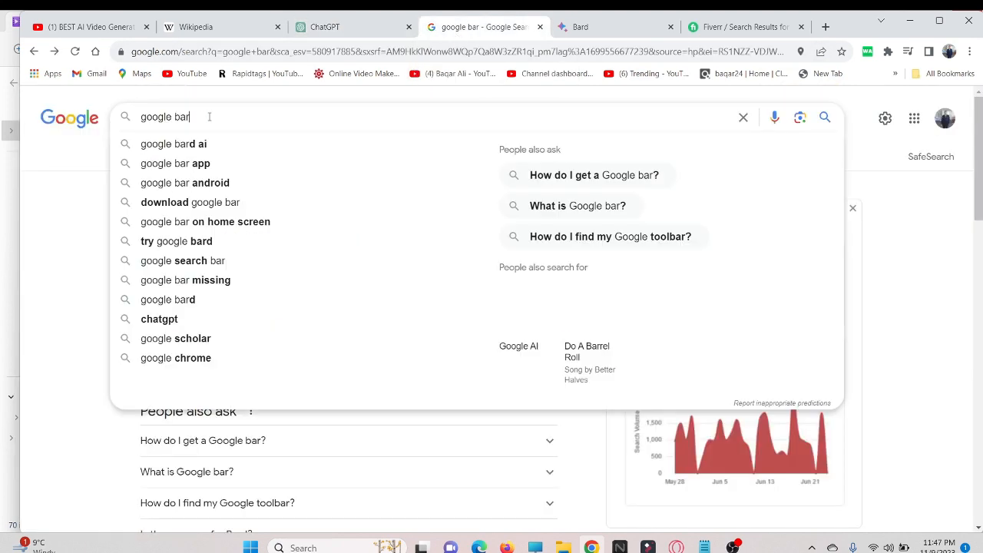
pyautogui.press('Return')
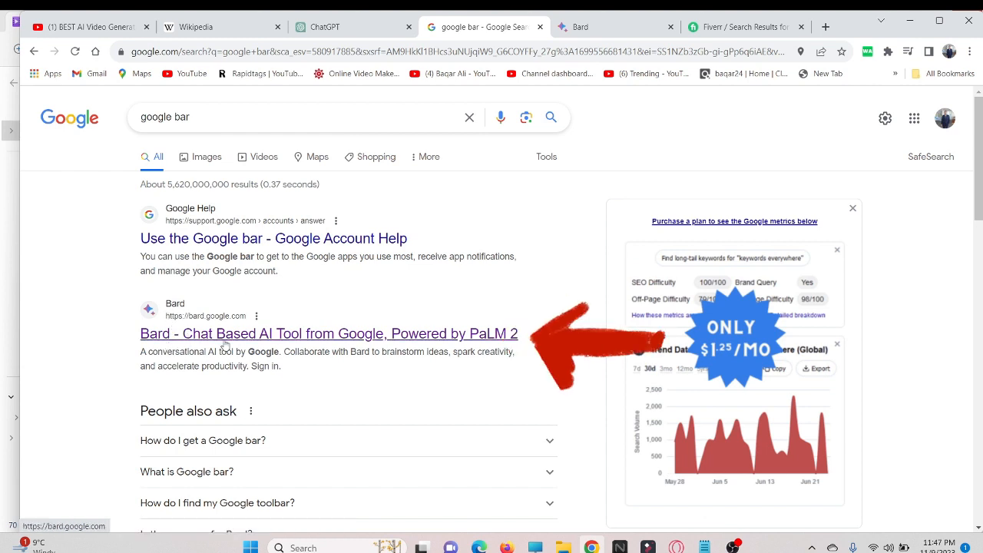
pyautogui.click(280, 341)
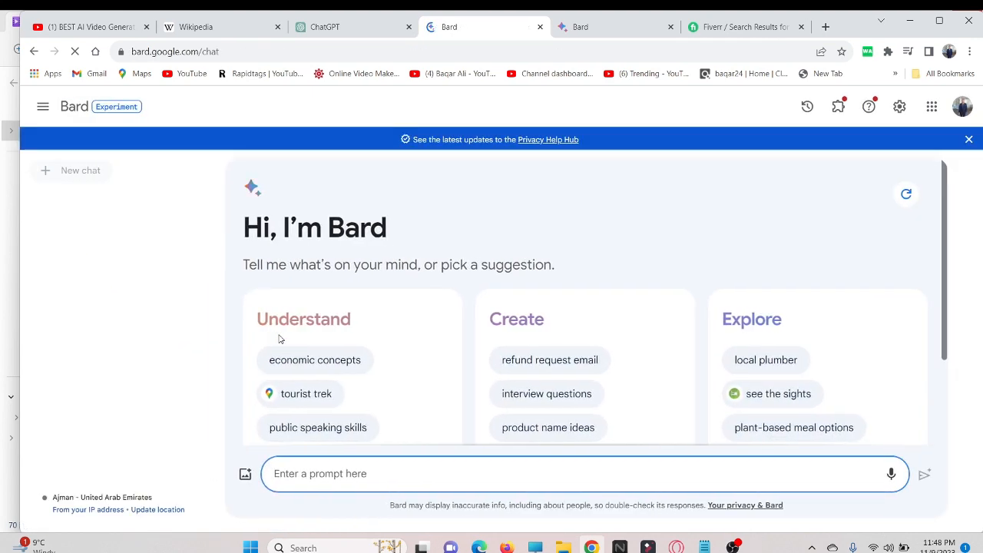
pyautogui.write('U')
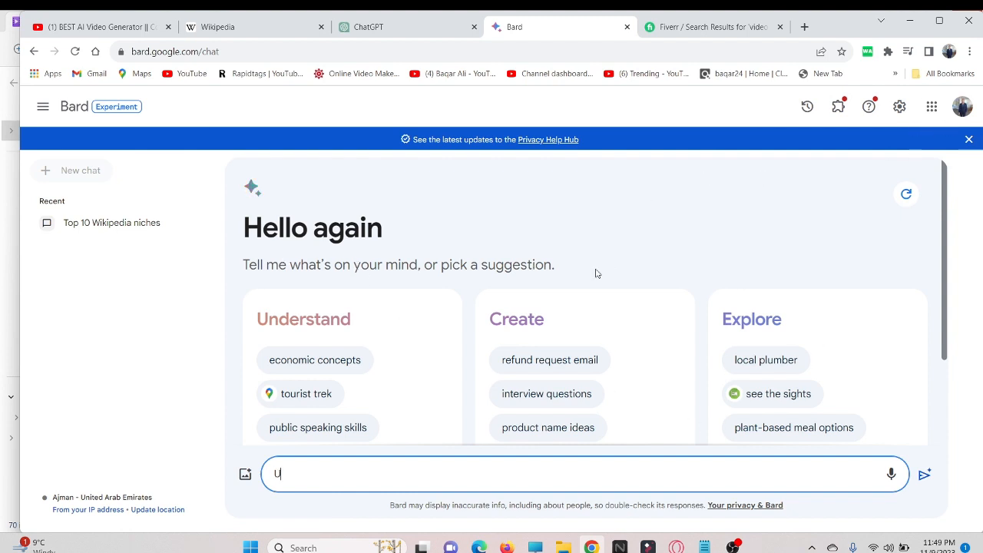
pyautogui.moveTo(295, 473); pyautogui.dragTo(267, 480)
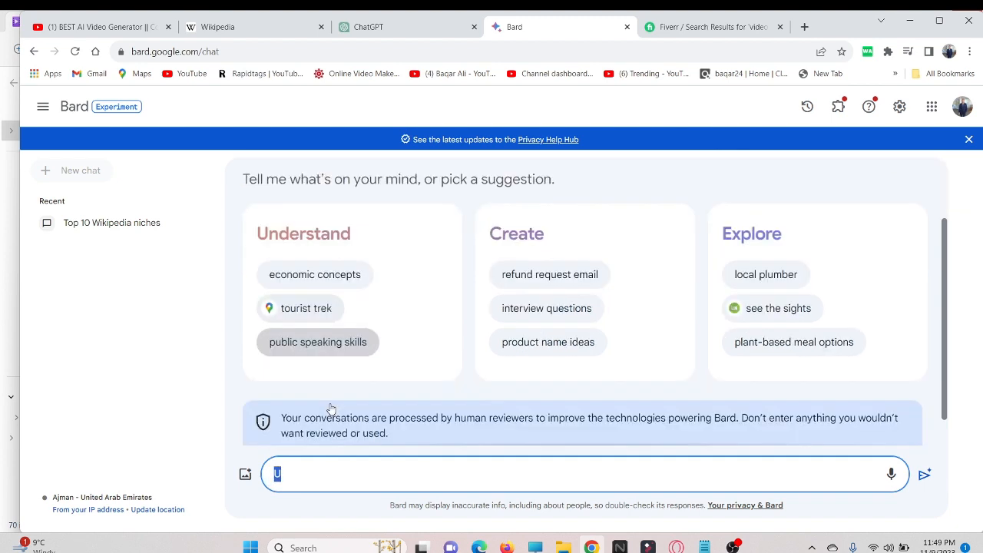
pyautogui.click(294, 468)
pyautogui.moveTo(298, 472); pyautogui.dragTo(269, 477)
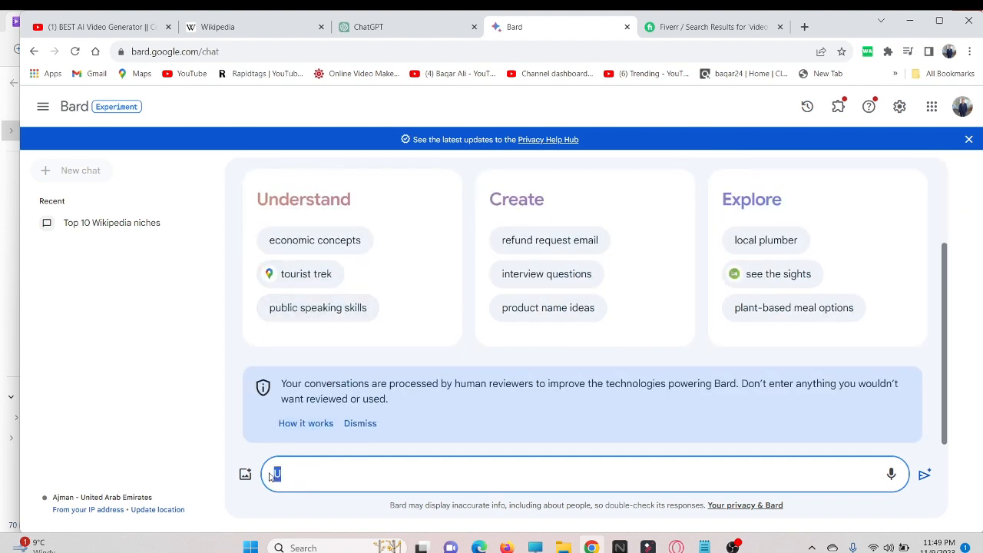
pyautogui.press('BackSpace')
# Step: Draft the prompt "1o most populat wikipedia niches" for Bard
pyautogui.write('1p')
pyautogui.press('BackSpace')
pyautogui.write('0 most populat ')
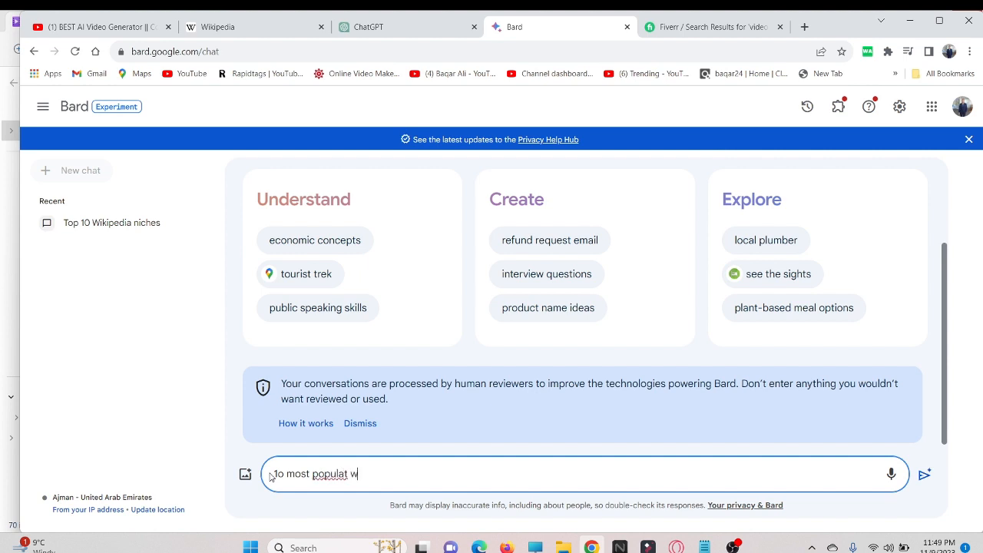
pyautogui.write('wikipedia niches')
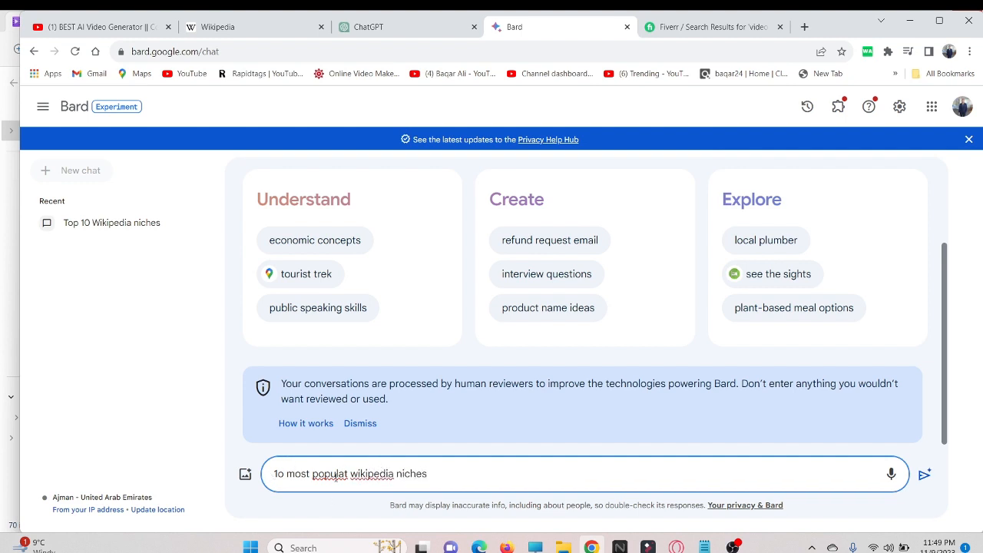
# Step: Correct the misspelled word in the prompt to "popular" and submit it
pyautogui.rightClick(315, 474)
pyautogui.click(391, 260)
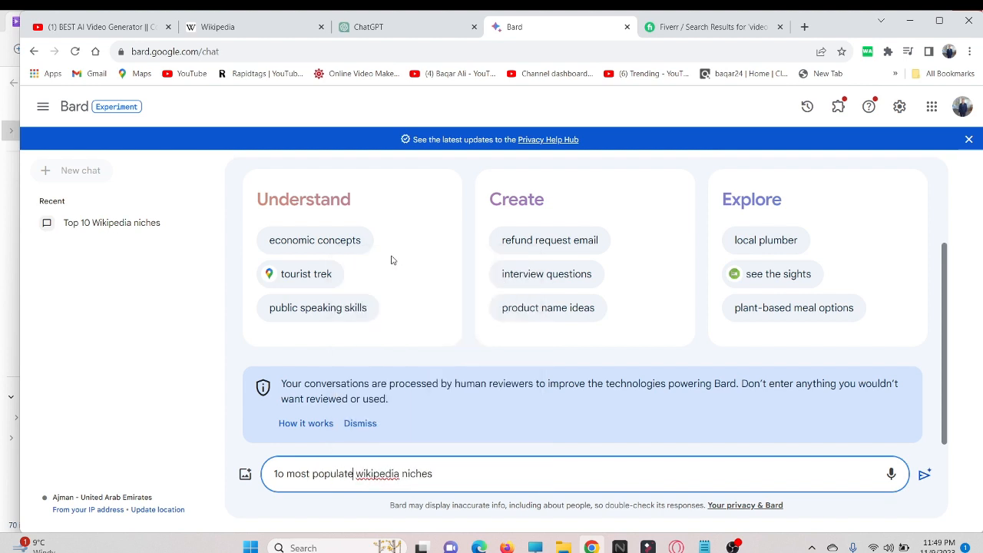
pyautogui.press('BackSpace')
pyautogui.press('BackSpace')
pyautogui.write('r')
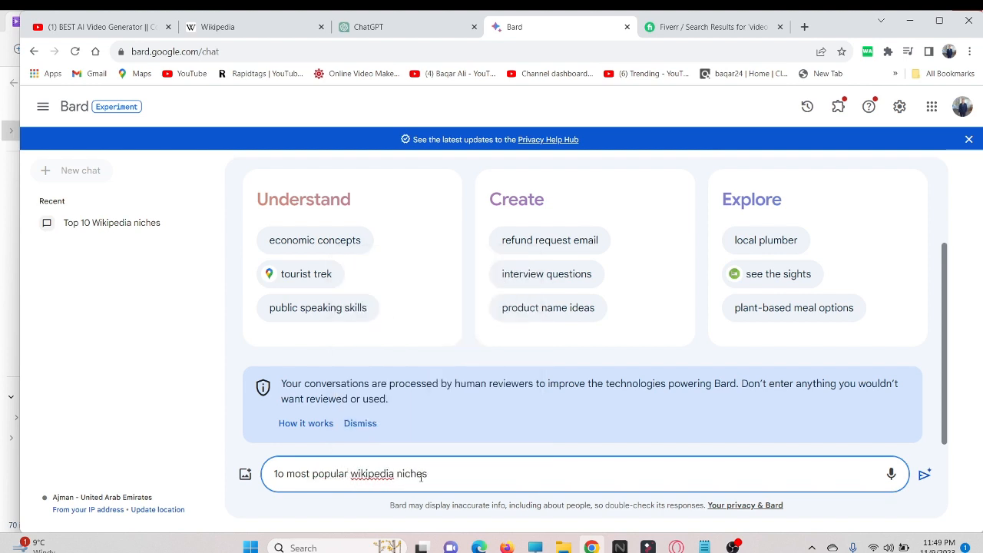
pyautogui.click(924, 474)
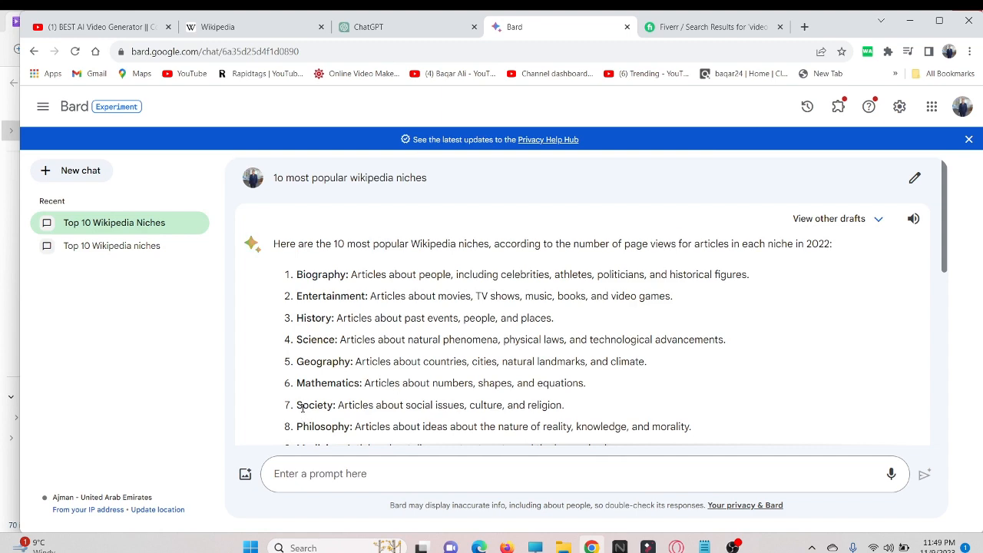
# Step: Draft a follow-up prompt on the History niche reading "10 most pupolar history articles on wikipedia"
pyautogui.scroll(-3, 337, 403)
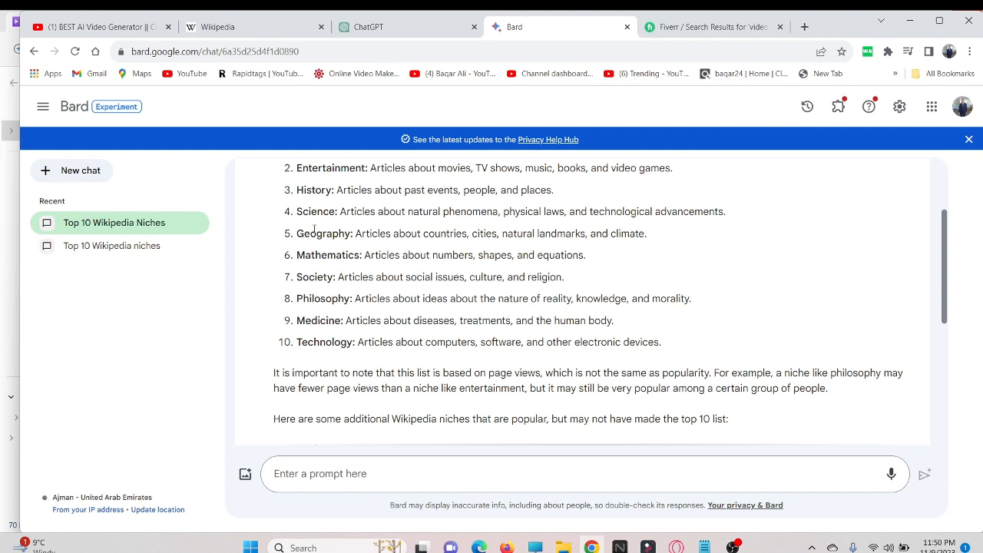
pyautogui.moveTo(297, 190); pyautogui.dragTo(338, 191)
pyautogui.click(343, 280)
pyautogui.click(327, 471)
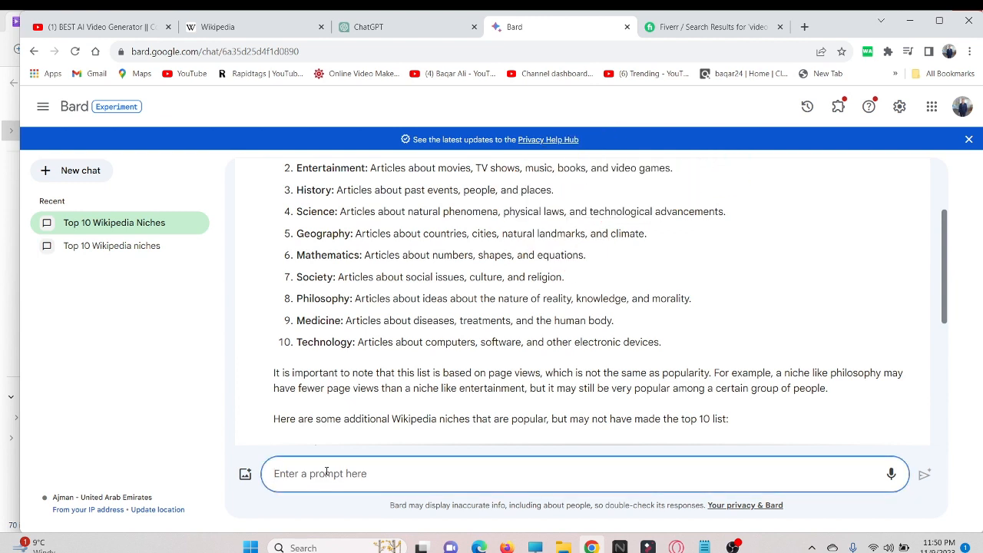
pyautogui.write('10 most')
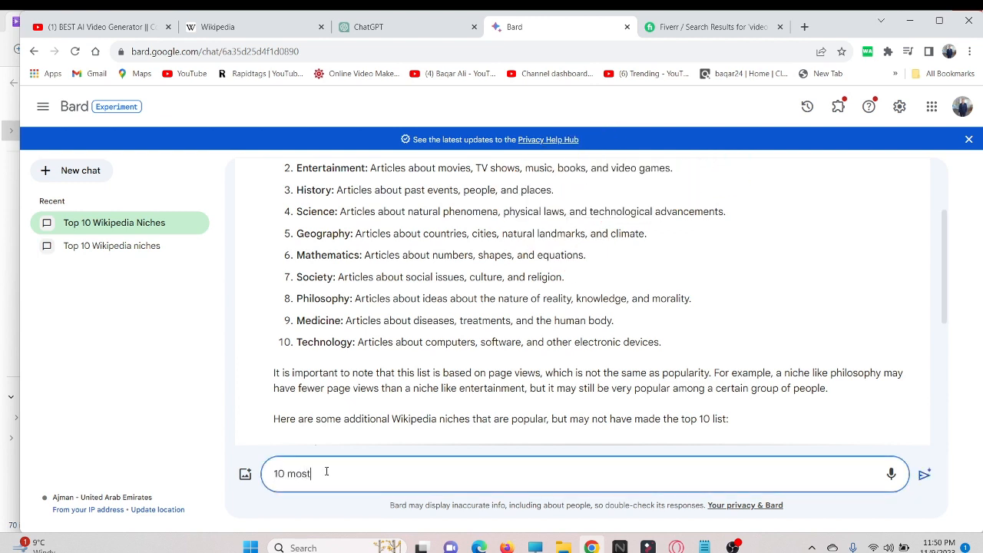
pyautogui.write(' pupolar history articles on w')
pyautogui.write('ikipedia')
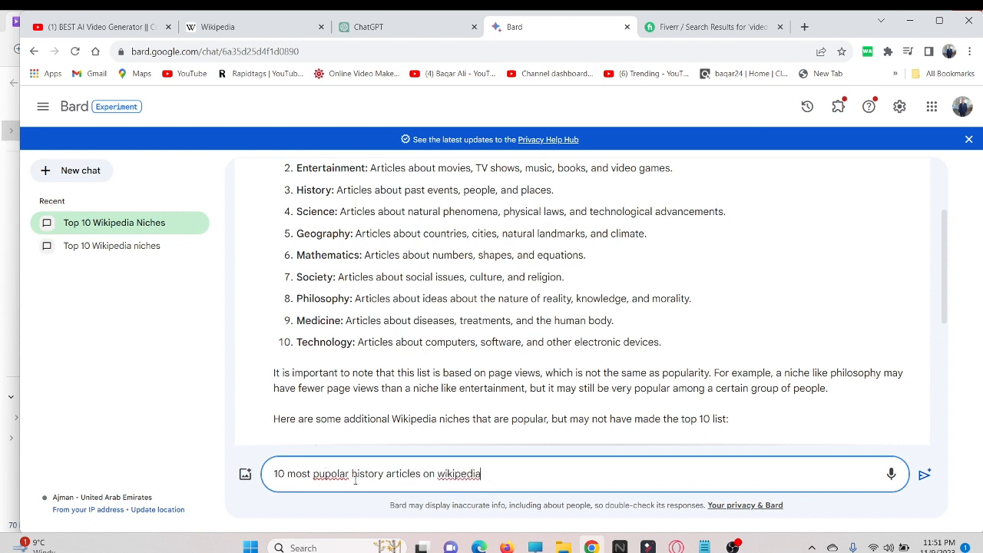
# Step: Try to correct the misspelled "pupolar" in the prompt, first as "pupilar" and again as "papular"
pyautogui.rightClick(343, 480)
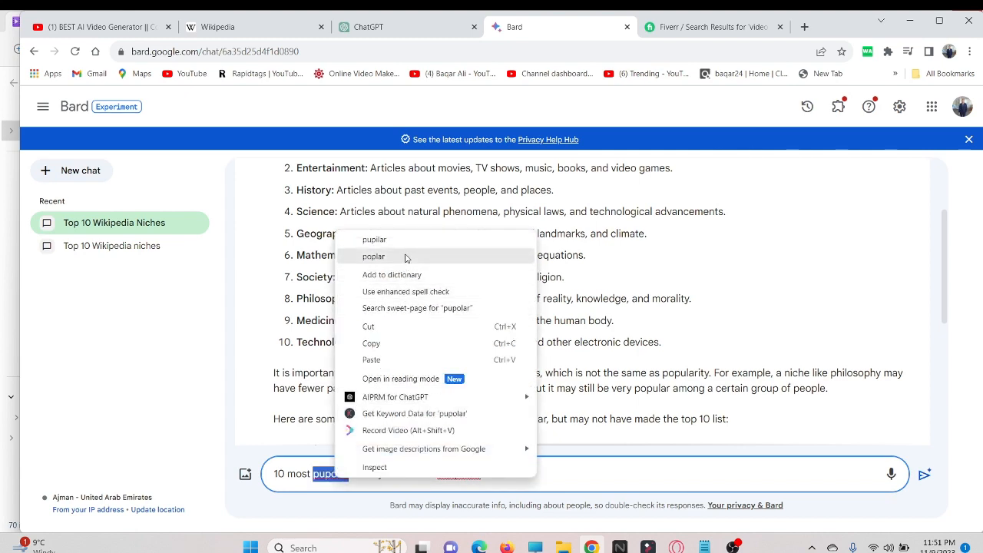
pyautogui.click(384, 239)
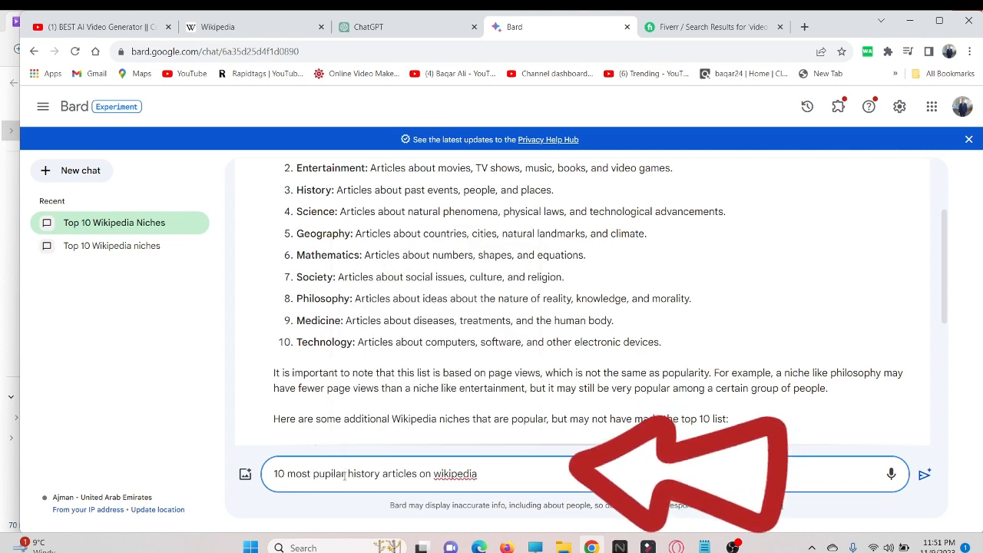
pyautogui.press('BackSpace')
pyautogui.press('BackSpace')
pyautogui.press('BackSpace')
pyautogui.press('BackSpace')
pyautogui.press('BackSpace')
pyautogui.press('BackSpace')
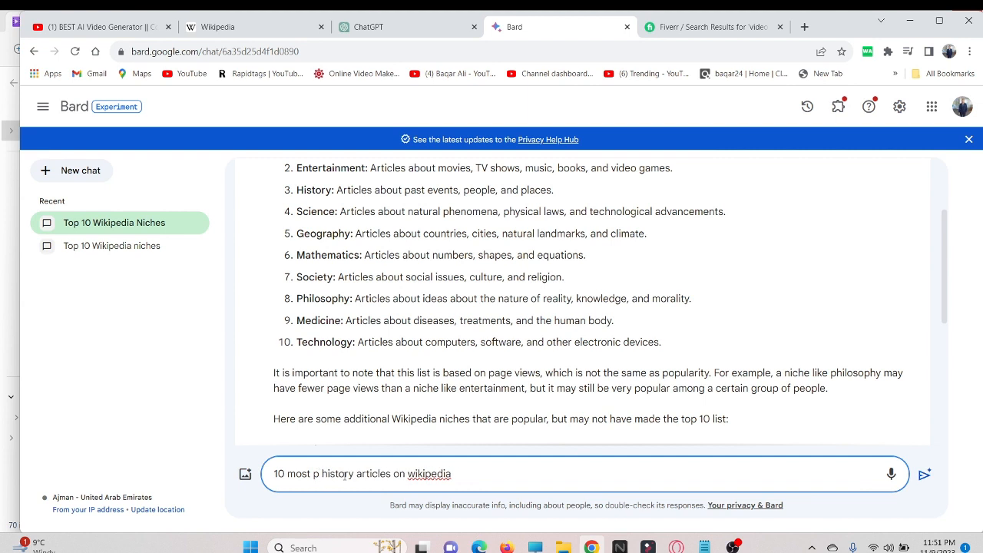
pyautogui.write('apular')
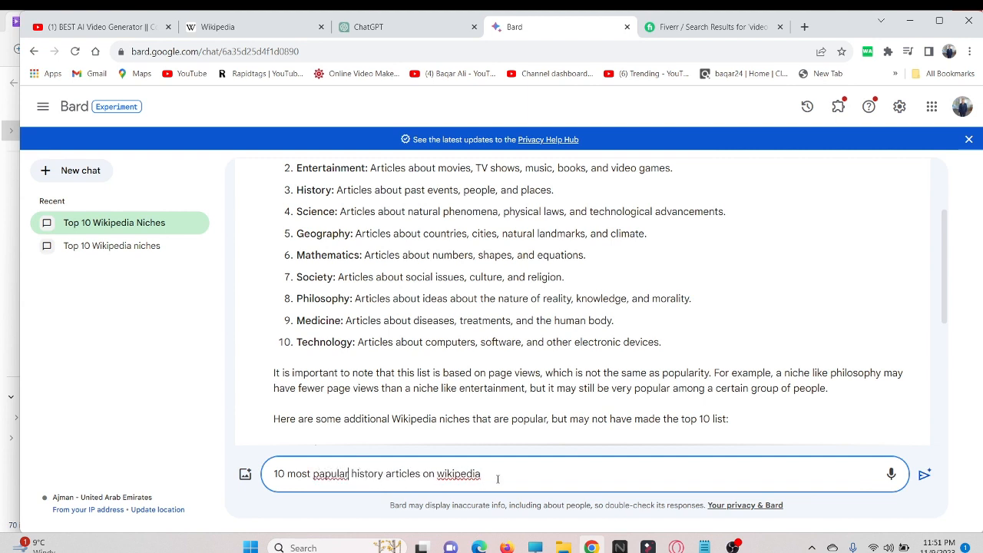
# Step: Replace "papular" with the suggested spelling "poplar" and submit the history articles prompt
pyautogui.rightClick(324, 474)
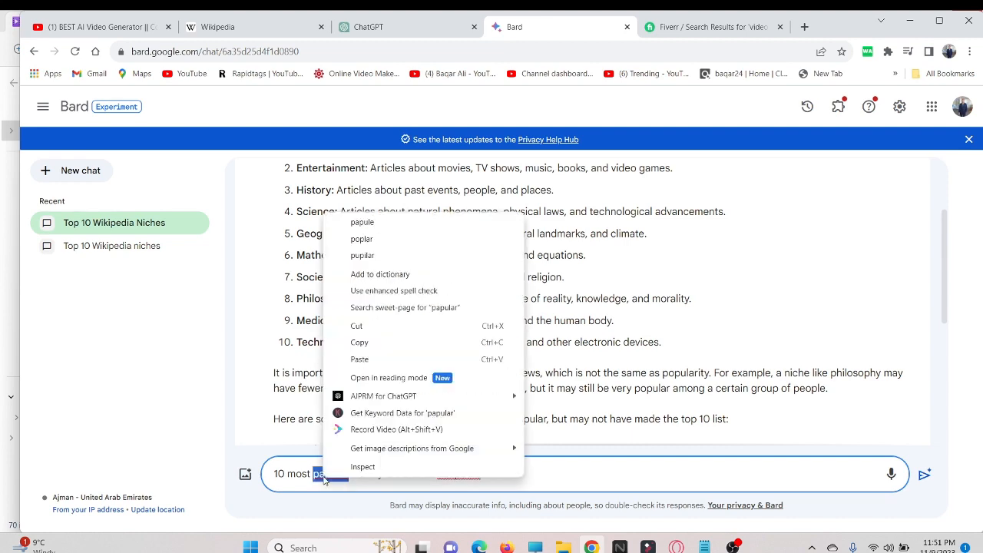
pyautogui.click(390, 239)
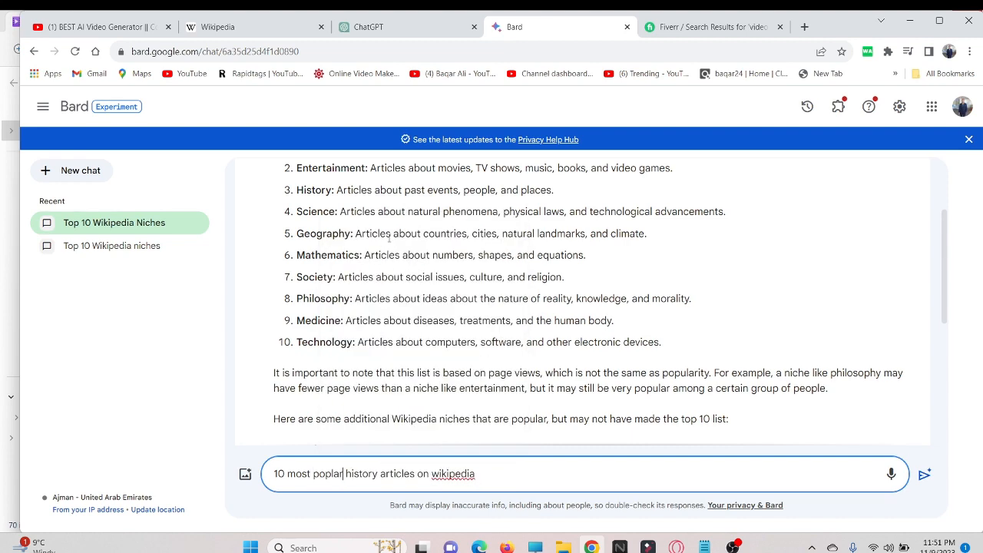
pyautogui.click(925, 475)
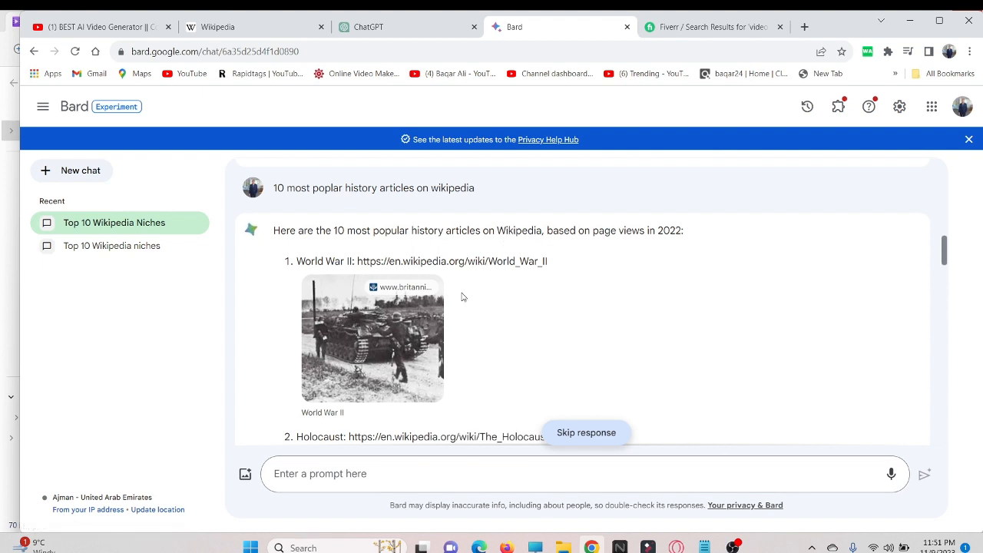
# Step: Look through the suggested history articles and open the Britannica source page of the World War II entry
pyautogui.scroll(-2, 461, 296)
pyautogui.scroll(-7, 487, 328)
pyautogui.scroll(7, 485, 329)
pyautogui.scroll(5, 485, 329)
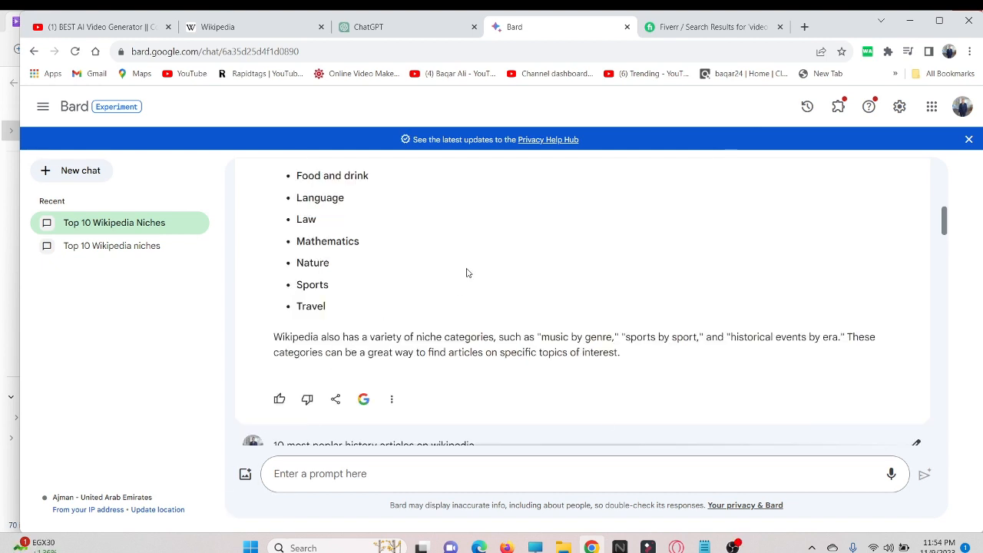
pyautogui.scroll(3, 376, 326)
pyautogui.scroll(-6, 376, 326)
pyautogui.scroll(-1, 465, 318)
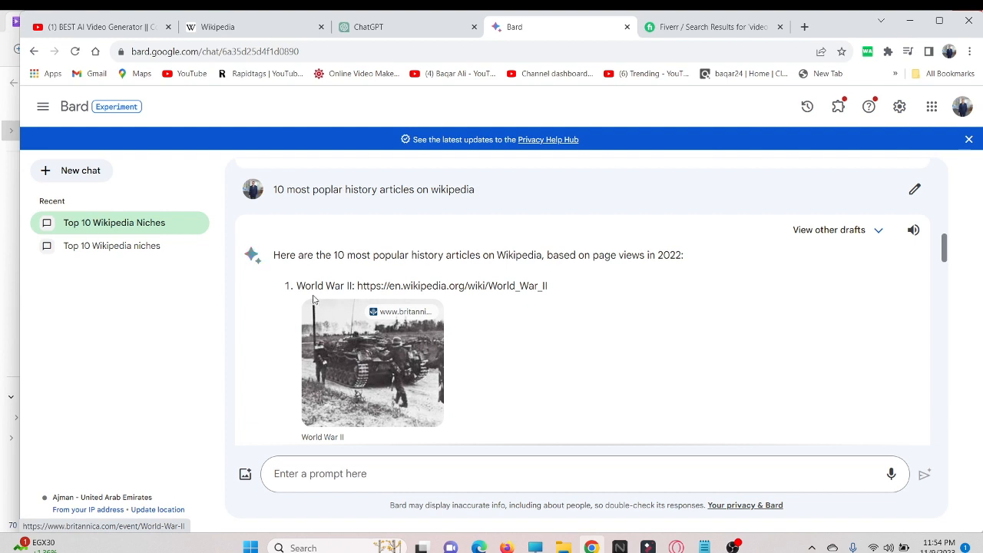
pyautogui.click(362, 367)
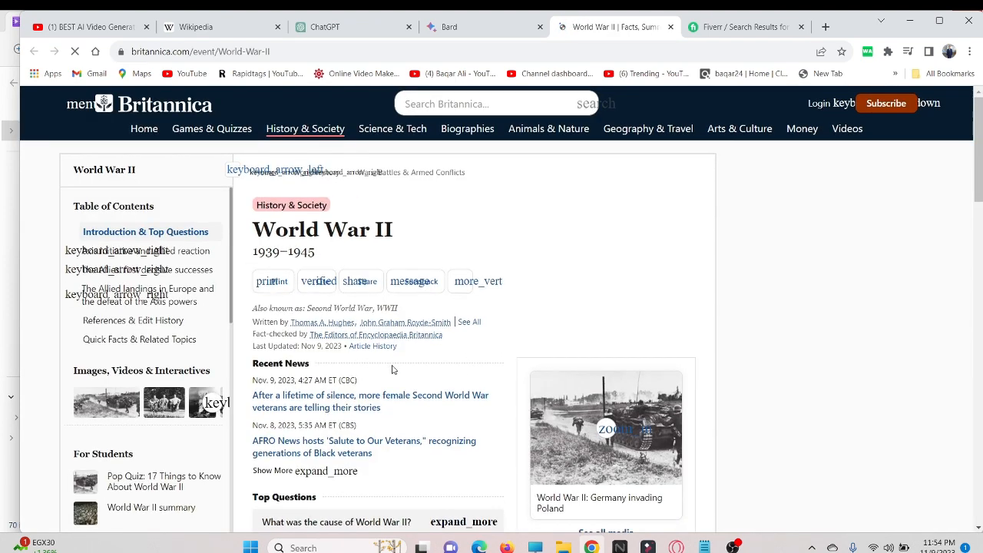
# Step: Examine the Britannica World War II article, from its introduction through the sections on the European combatants
pyautogui.scroll(-2, 392, 370)
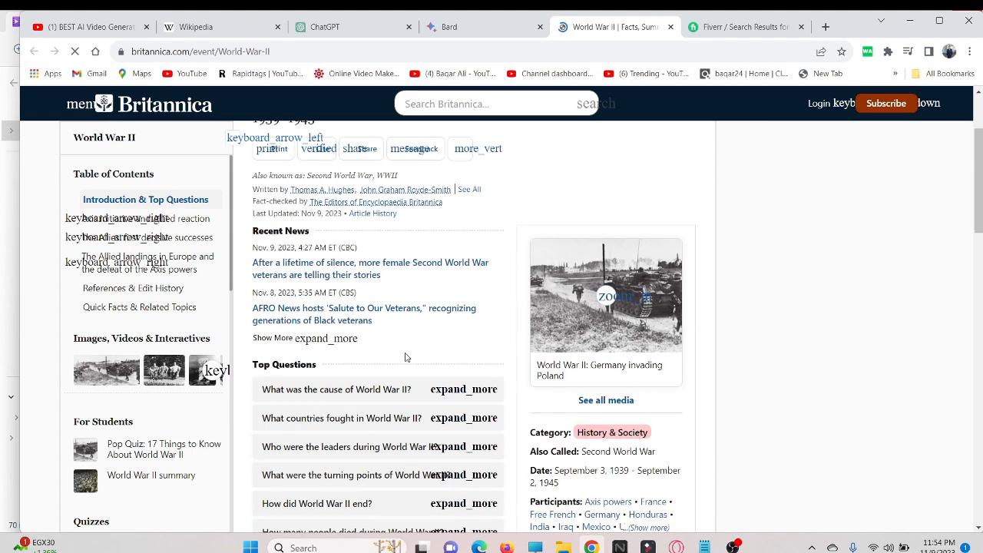
pyautogui.scroll(-6, 405, 357)
pyautogui.scroll(2, 335, 307)
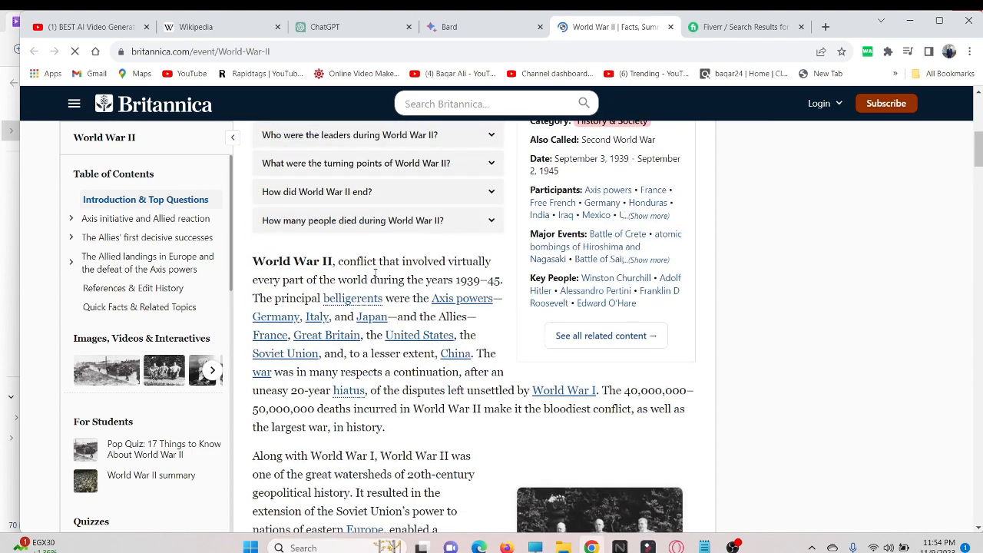
pyautogui.scroll(-16, 446, 293)
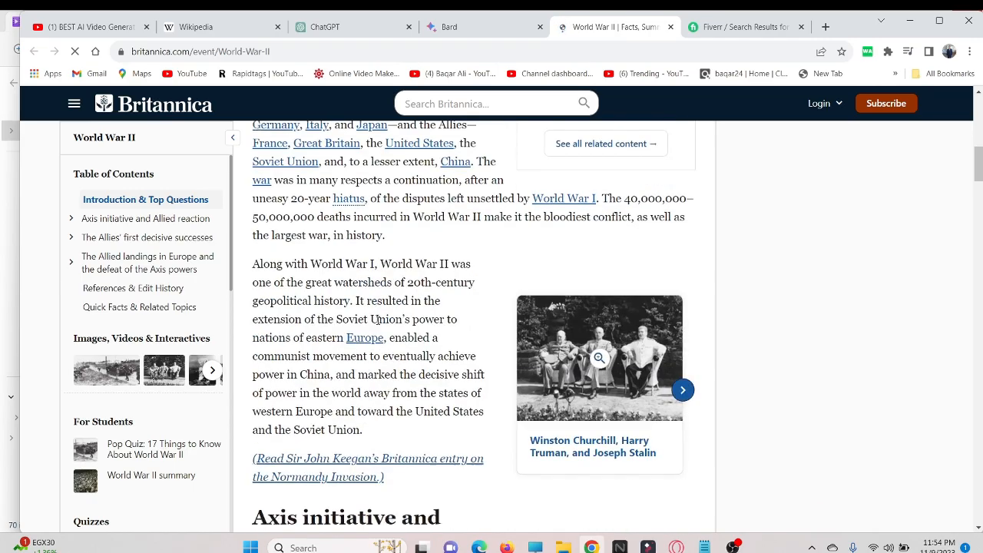
pyautogui.scroll(-15, 378, 326)
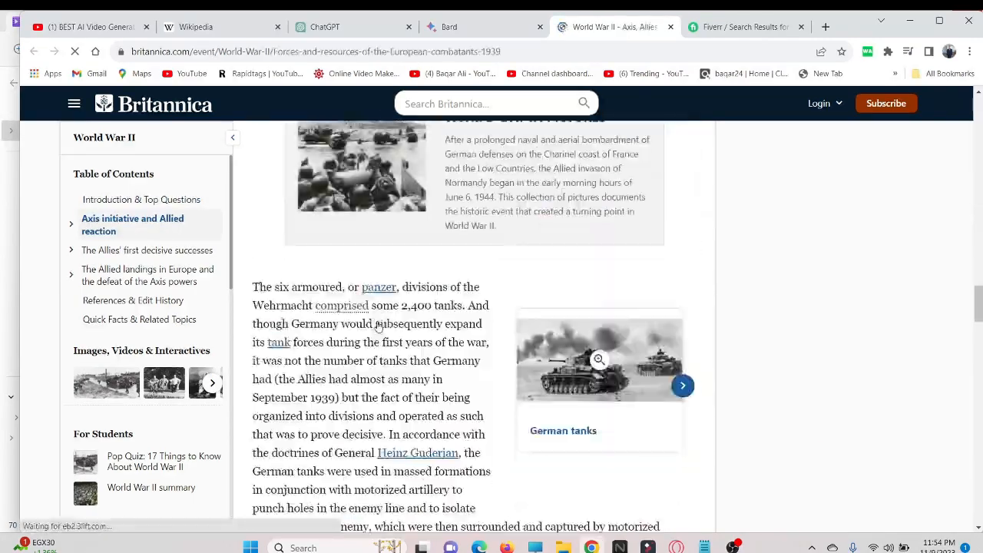
pyautogui.scroll(20, 378, 325)
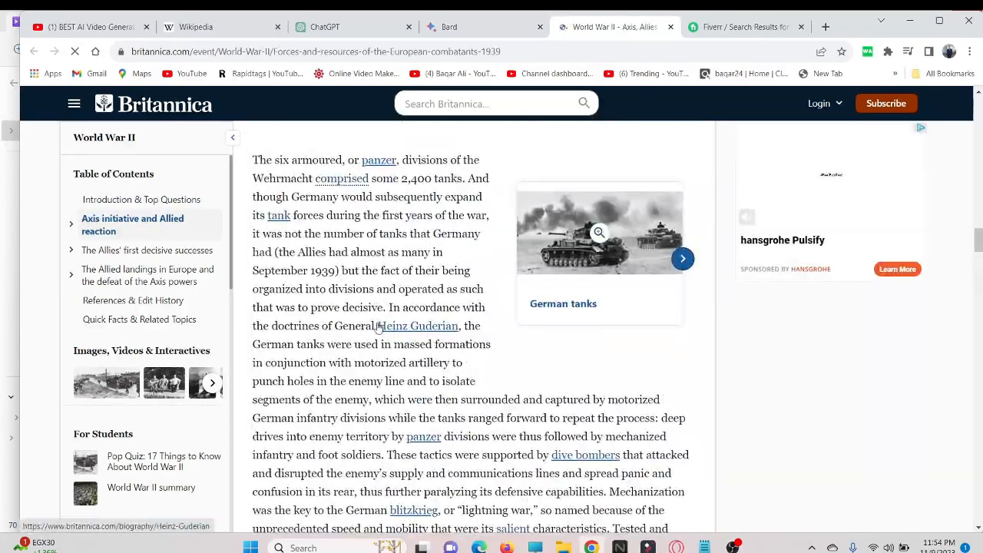
pyautogui.scroll(15, 378, 328)
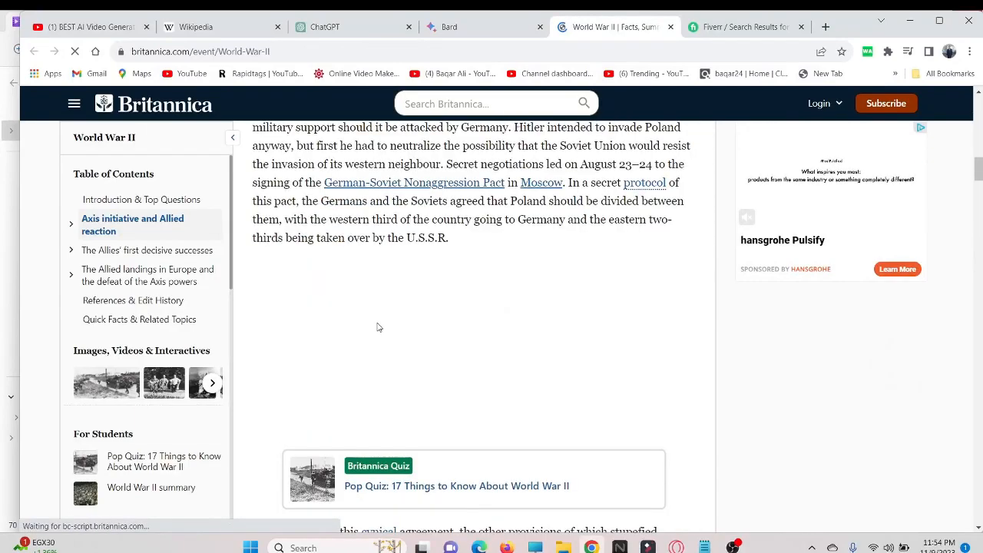
pyautogui.scroll(4, 378, 327)
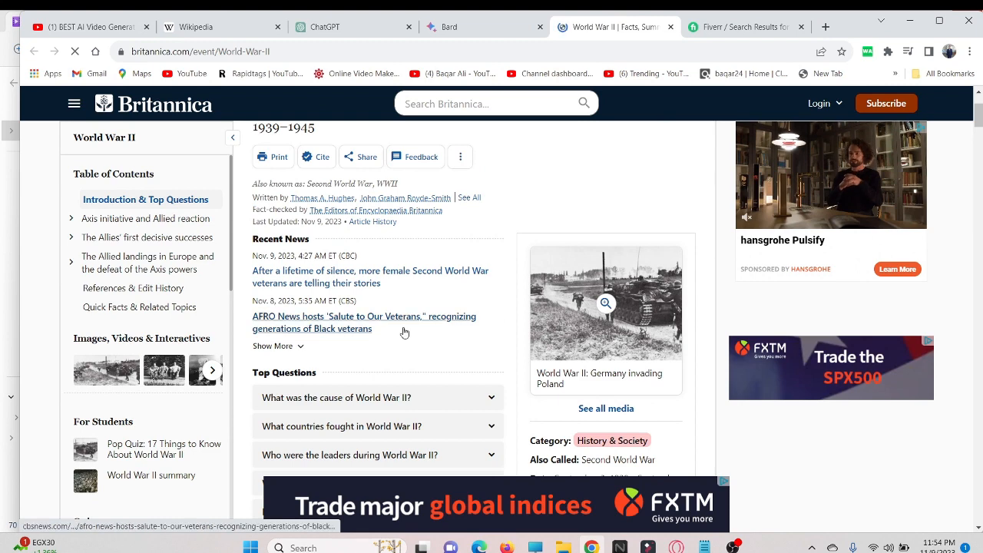
pyautogui.scroll(2, 428, 321)
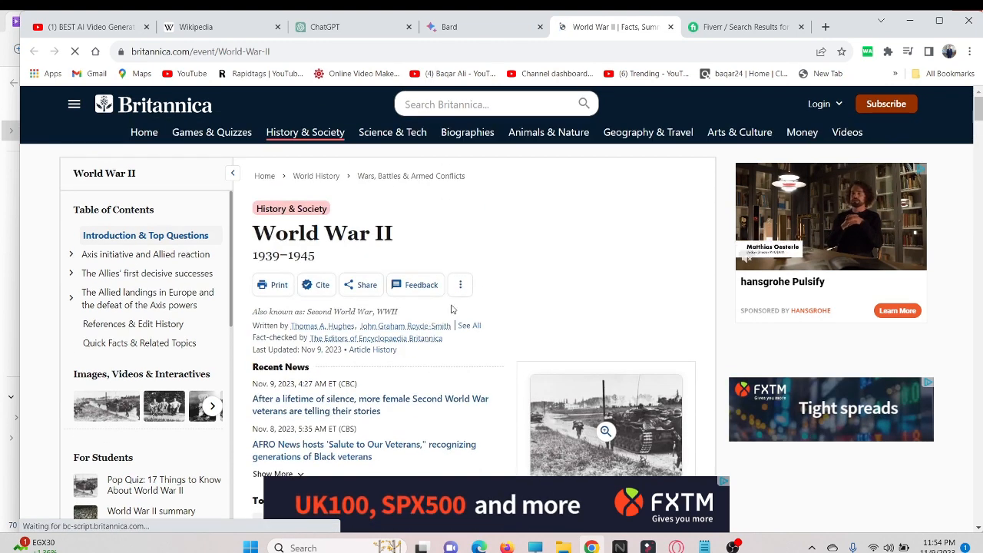
# Step: Copy the full web address of the Britannica World War II article
pyautogui.click(298, 49)
pyautogui.moveTo(298, 50); pyautogui.dragTo(133, 53)
pyautogui.rightClick(182, 55)
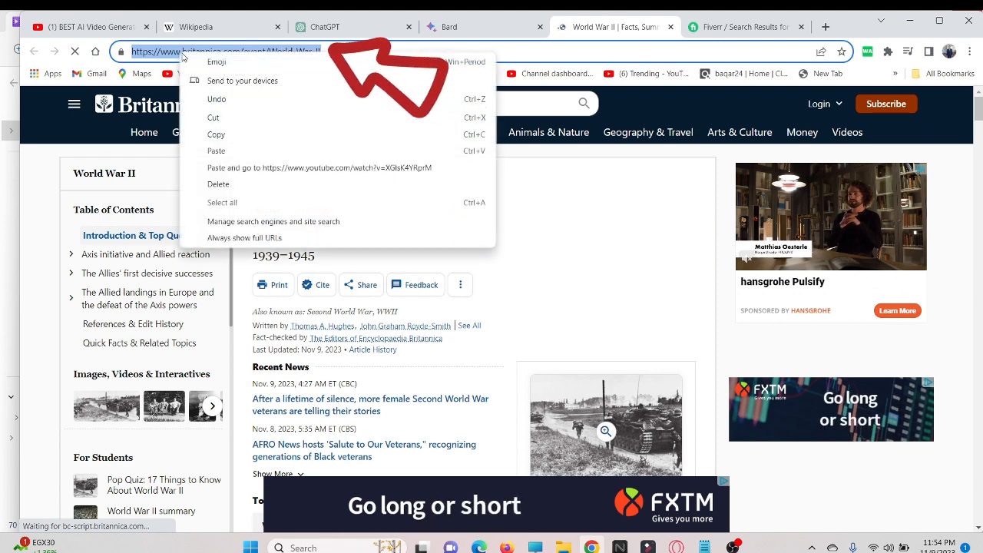
pyautogui.click(221, 135)
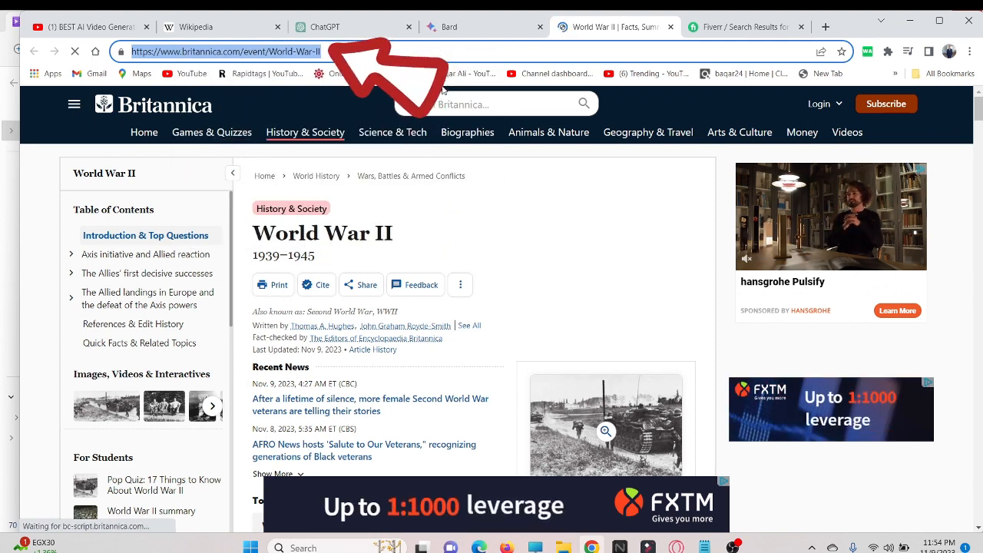
pyautogui.click(490, 26)
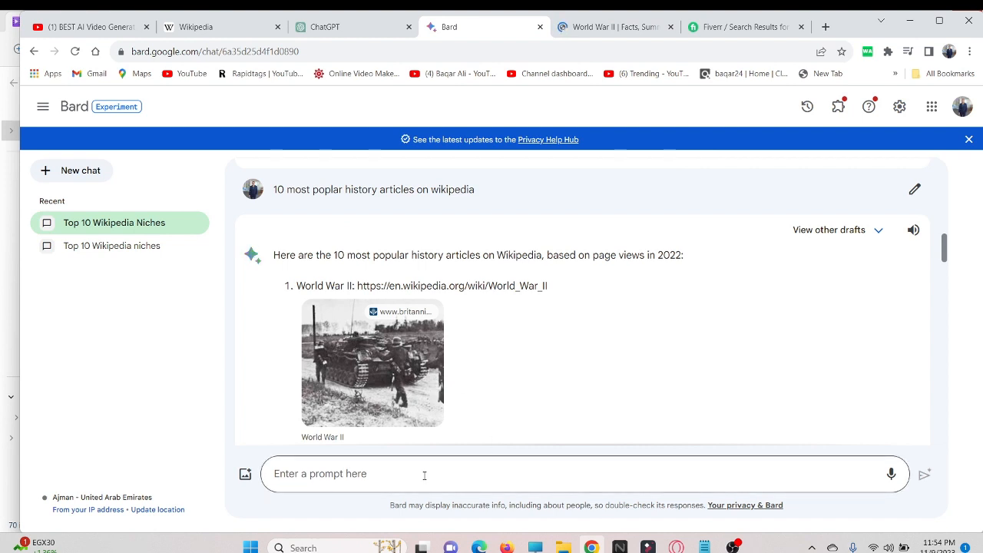
pyautogui.click(319, 473)
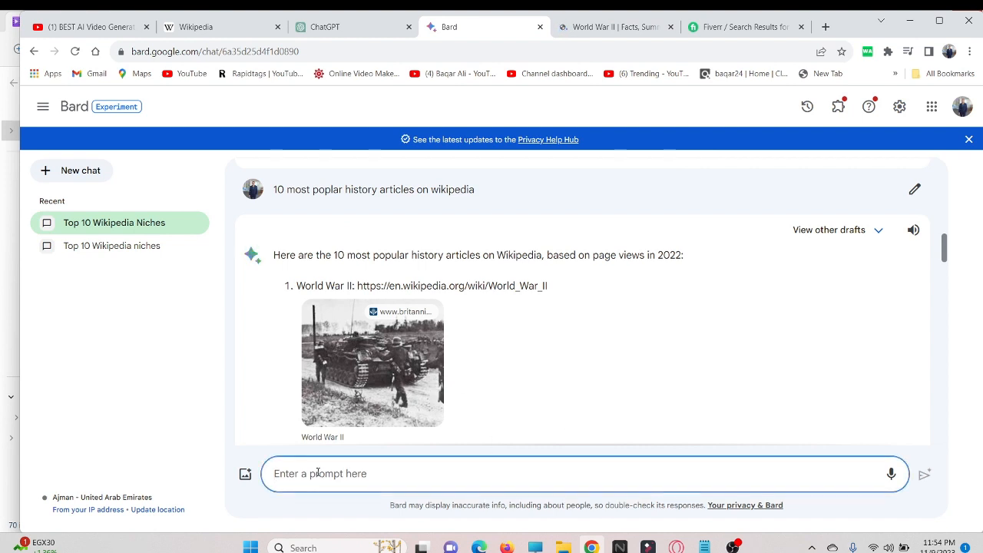
pyautogui.write('W')
pyautogui.press('BackSpace')
pyautogui.write('rewrite the ')
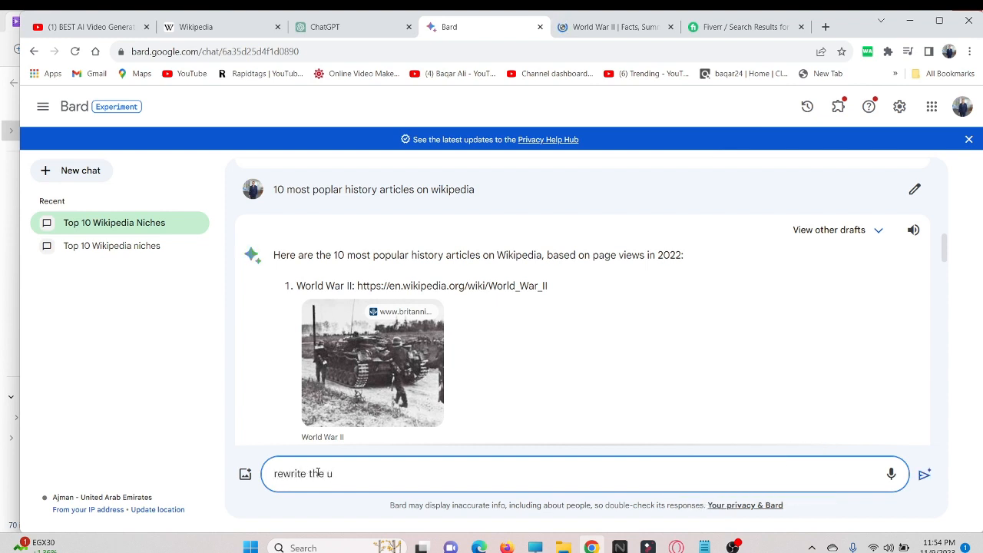
pyautogui.write('URL maximum 300 2ords')
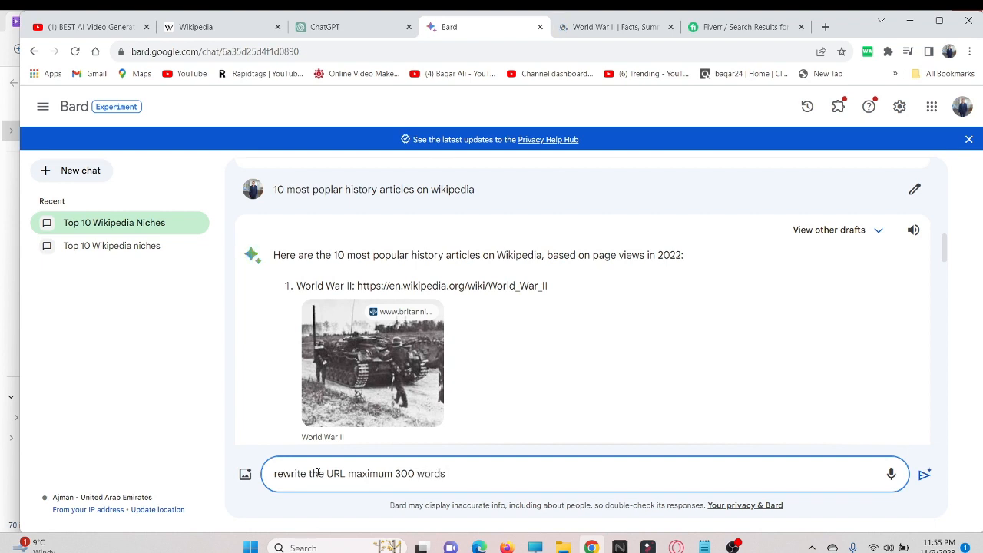
pyautogui.hotkey('ctrl', 'v')
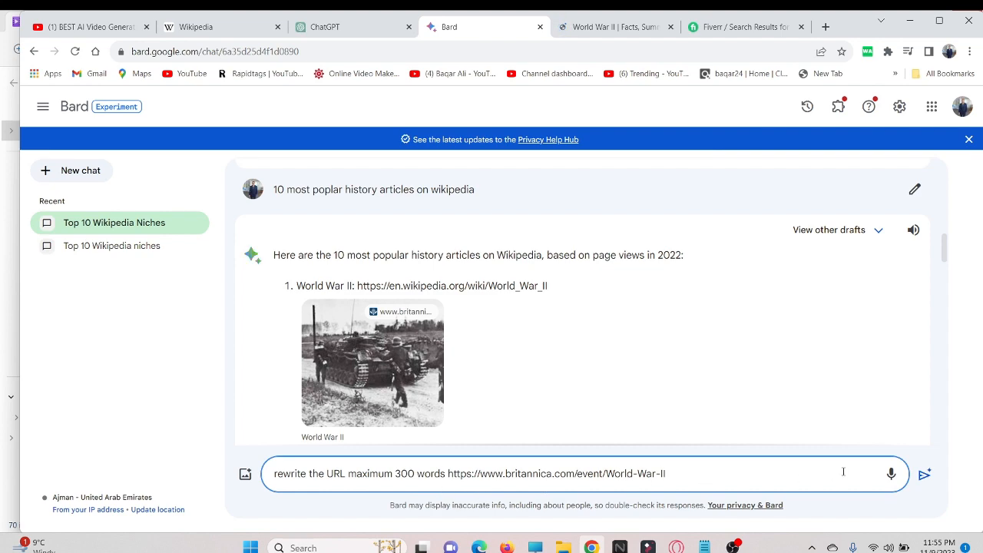
pyautogui.click(924, 476)
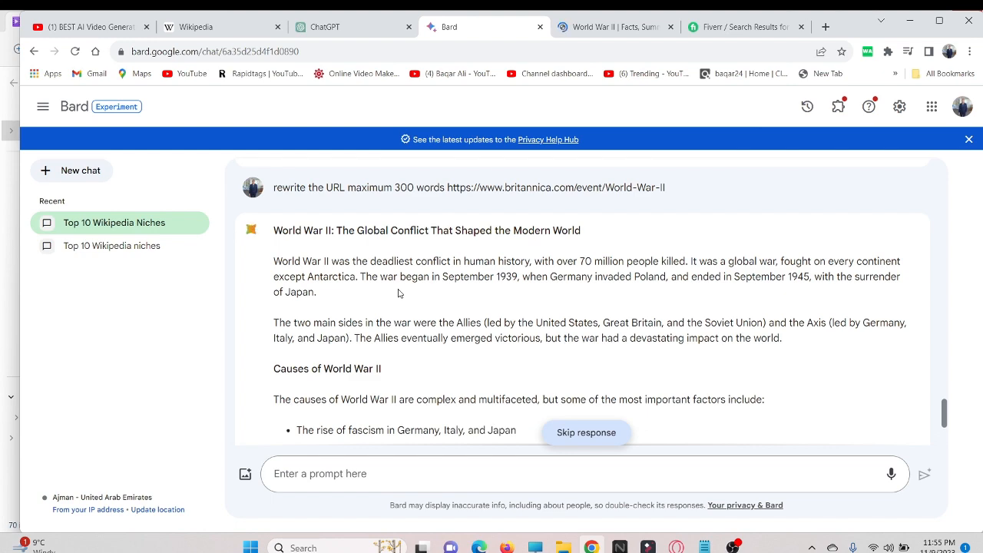
# Step: Read through the rewritten World War II article in the chat and try its read-aloud playback
pyautogui.scroll(5, 584, 357)
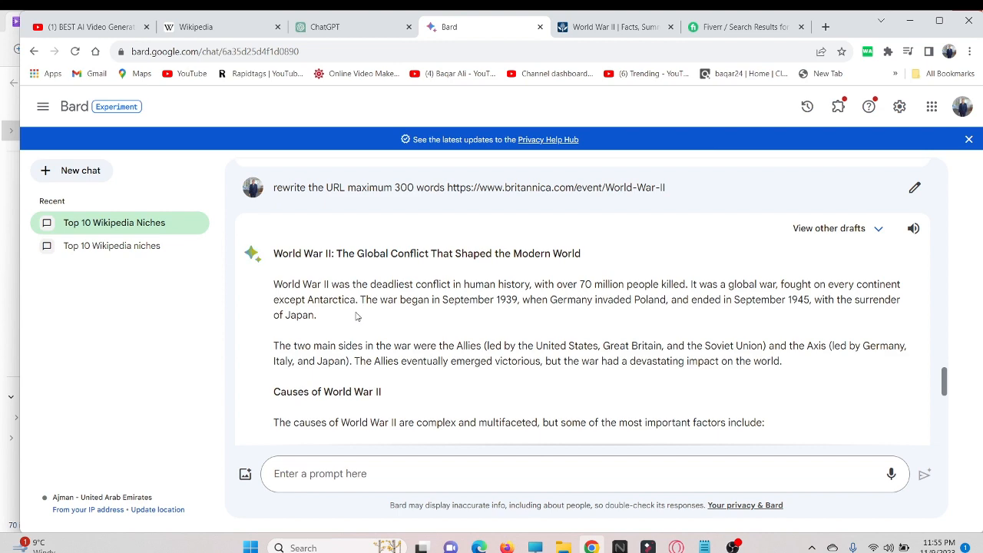
pyautogui.scroll(-1, 355, 316)
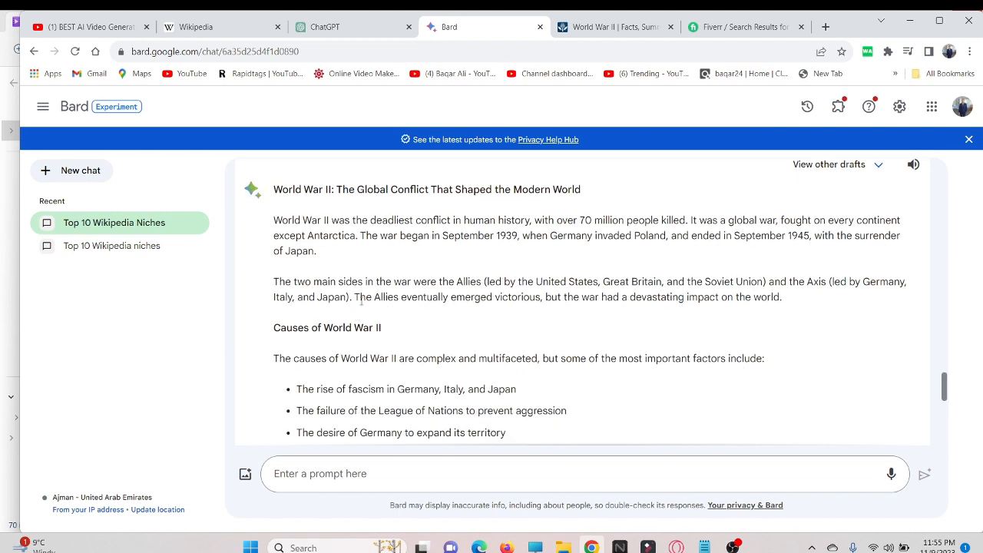
pyautogui.scroll(1, 361, 302)
pyautogui.scroll(-3, 361, 301)
pyautogui.scroll(4, 361, 301)
pyautogui.scroll(-1, 362, 308)
pyautogui.scroll(-4, 362, 307)
pyautogui.scroll(-4, 361, 307)
pyautogui.scroll(6, 362, 307)
pyautogui.scroll(5, 362, 306)
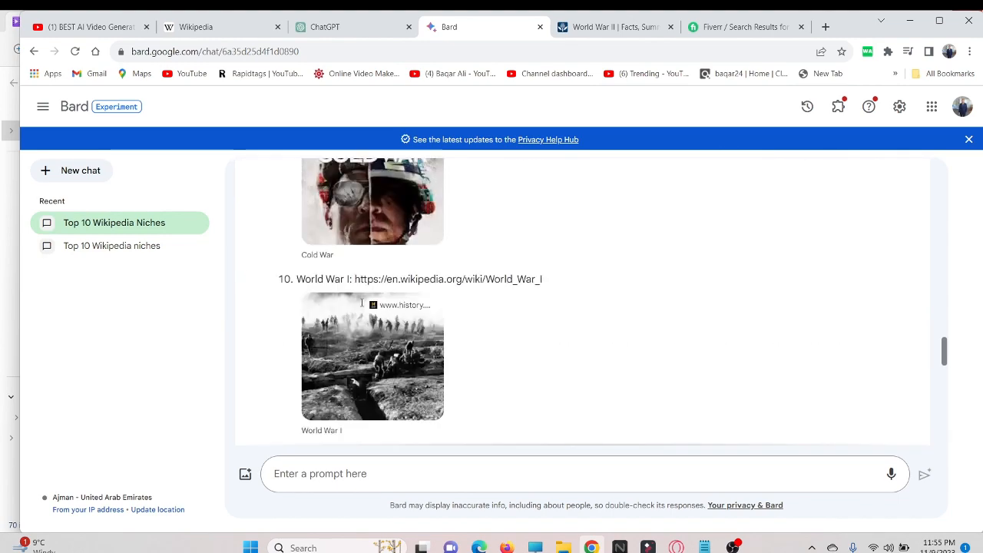
pyautogui.scroll(-7, 362, 303)
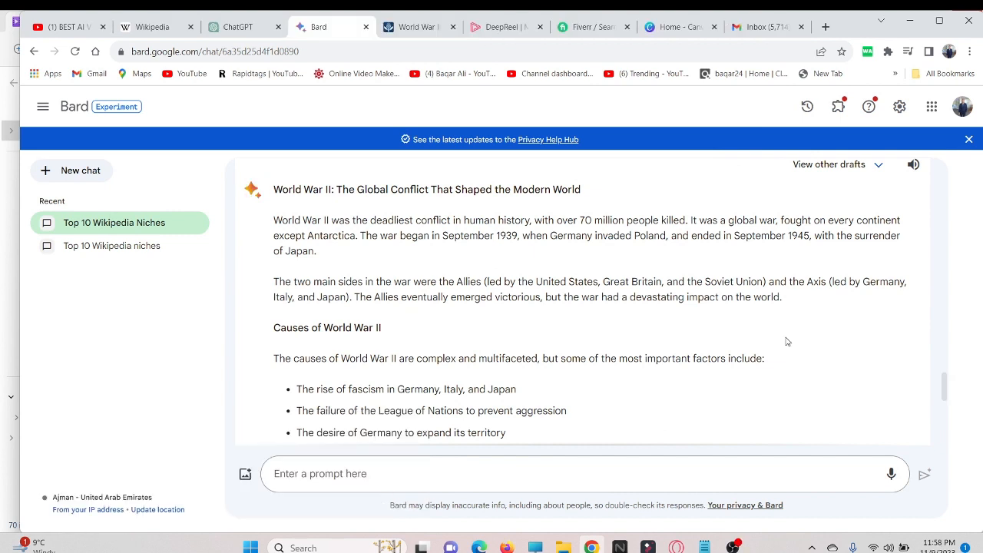
pyautogui.click(914, 166)
pyautogui.click(913, 165)
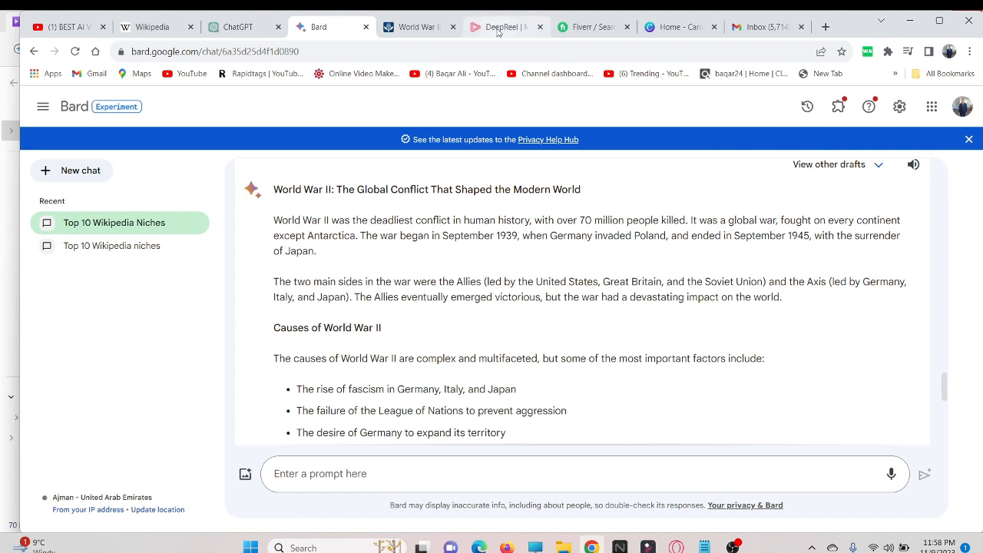
# Step: Switch to the DeepReel website and look through its home page sections on personalised videos and campaigns
pyautogui.click(497, 29)
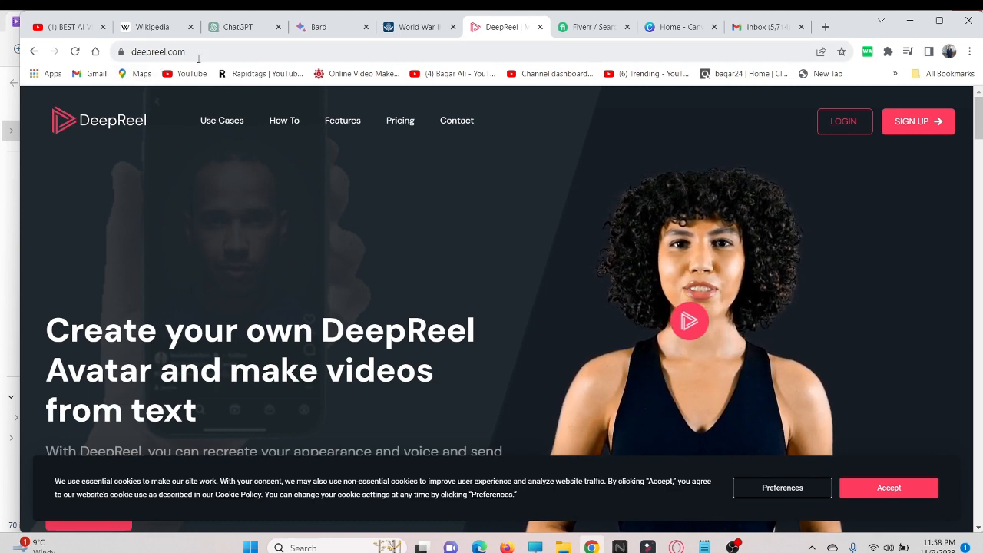
pyautogui.scroll(-6, 651, 267)
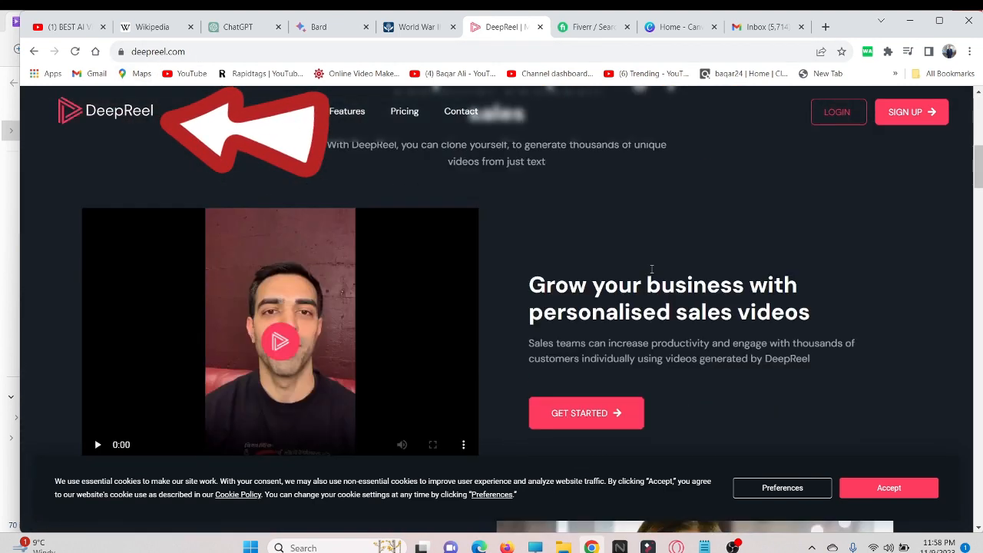
pyautogui.scroll(-4, 559, 330)
pyautogui.scroll(2, 559, 330)
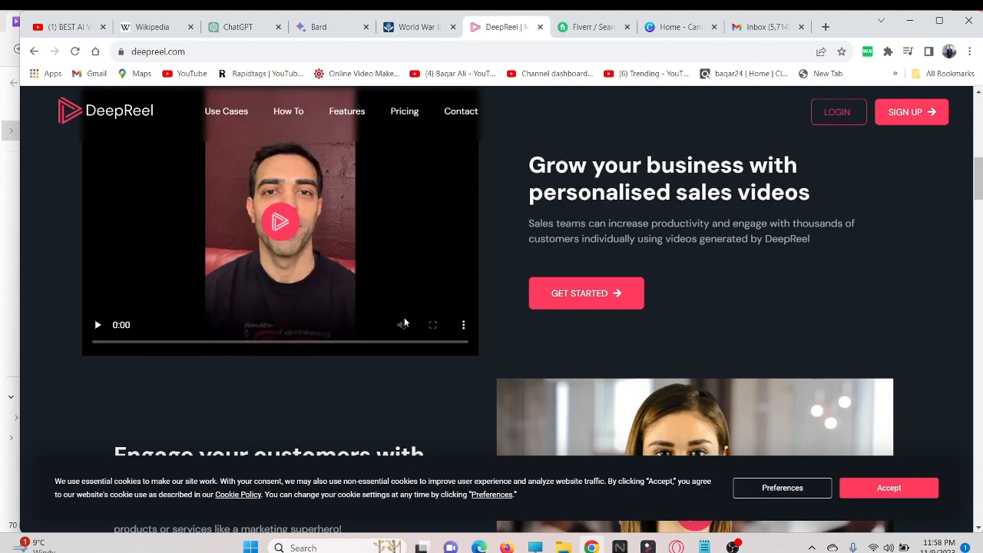
pyautogui.scroll(-8, 407, 316)
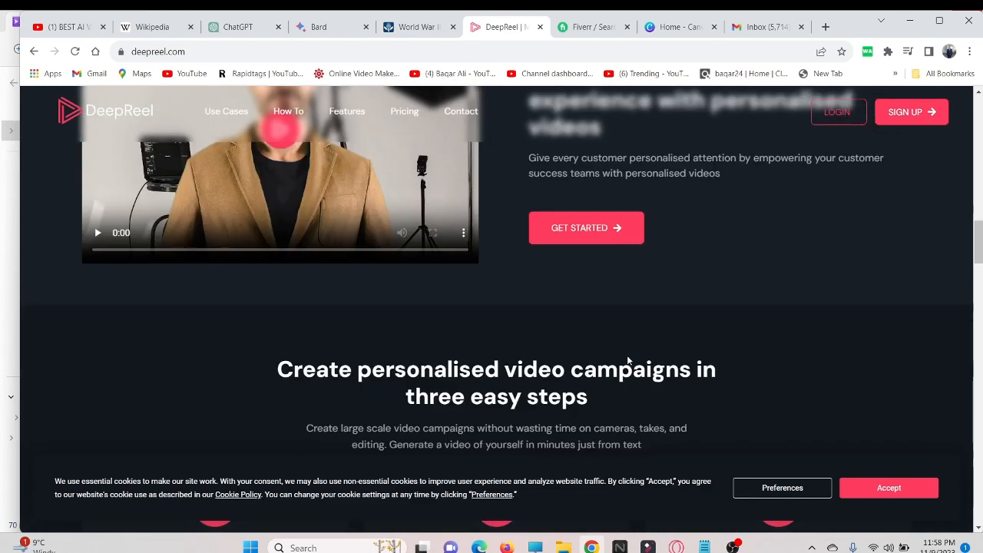
pyautogui.scroll(-15, 627, 355)
pyautogui.scroll(-2, 627, 360)
pyautogui.scroll(20, 627, 361)
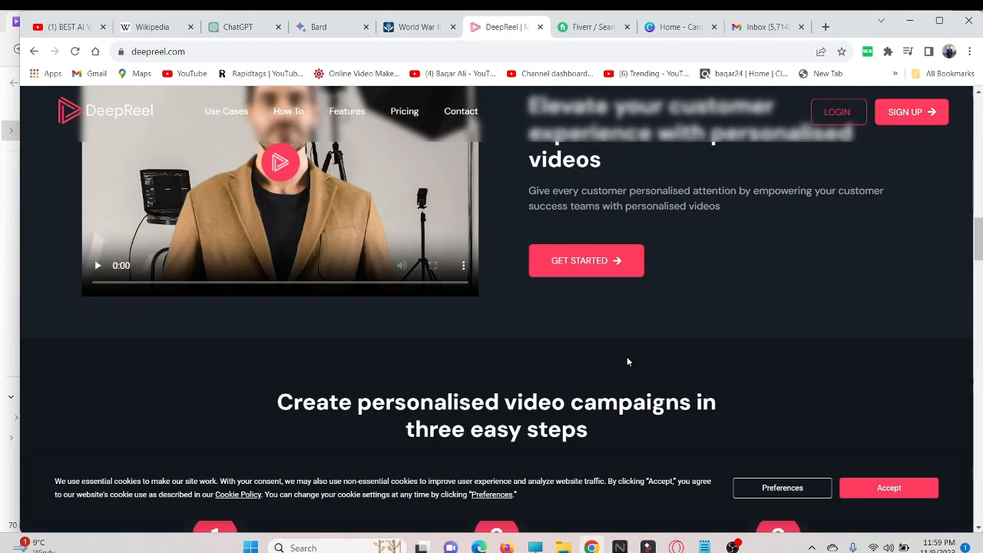
pyautogui.scroll(15, 627, 361)
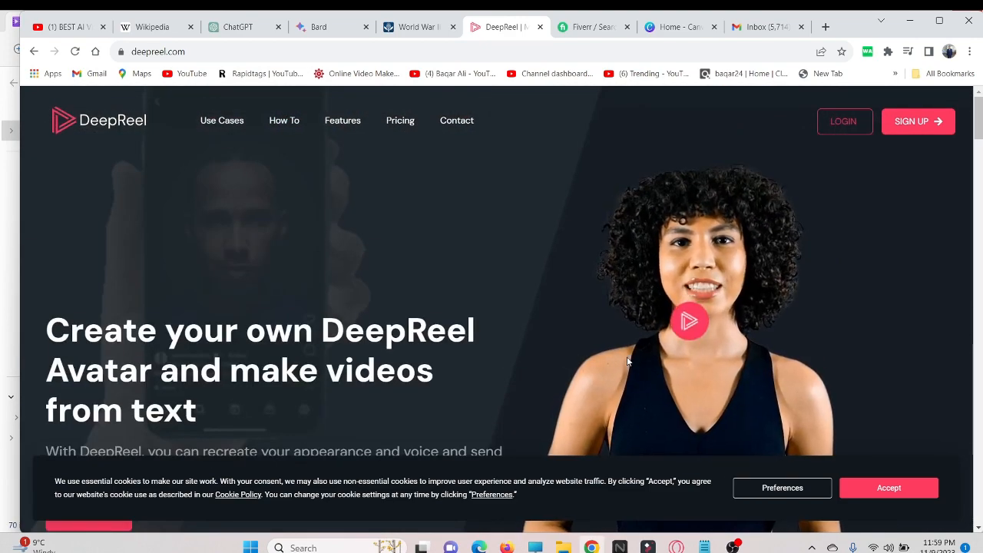
# Step: Open the DeepReel sign-up page, enter the account e-mail address and request the login code
pyautogui.click(900, 129)
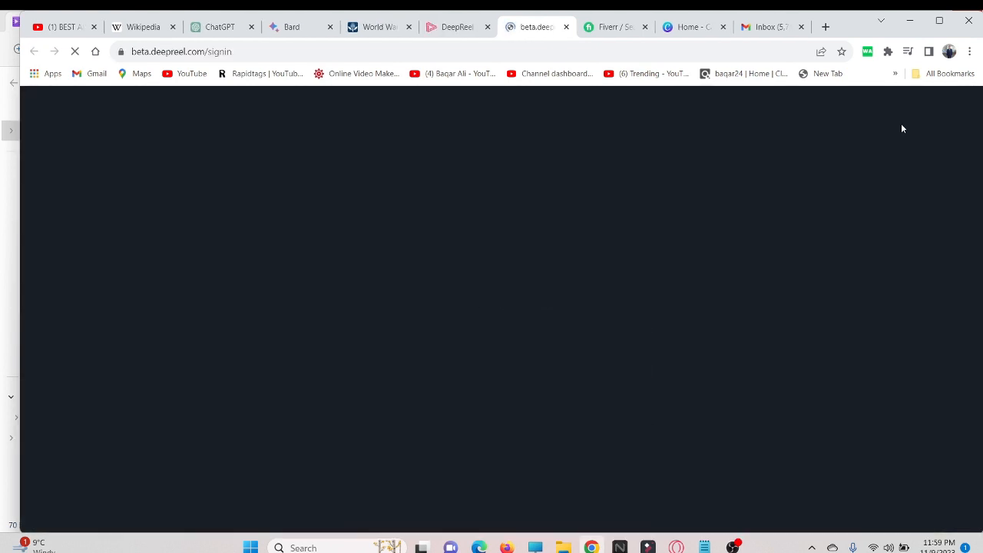
pyautogui.click(433, 347)
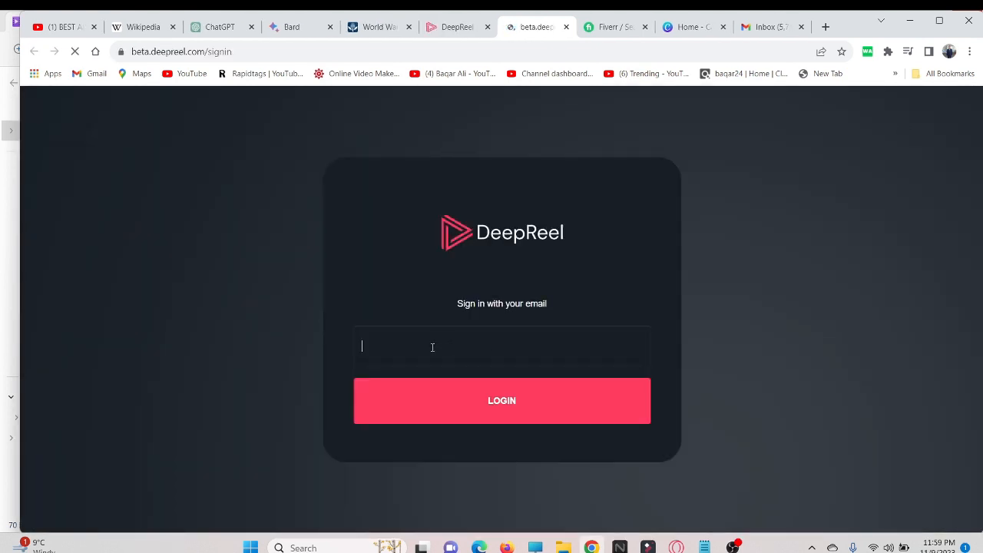
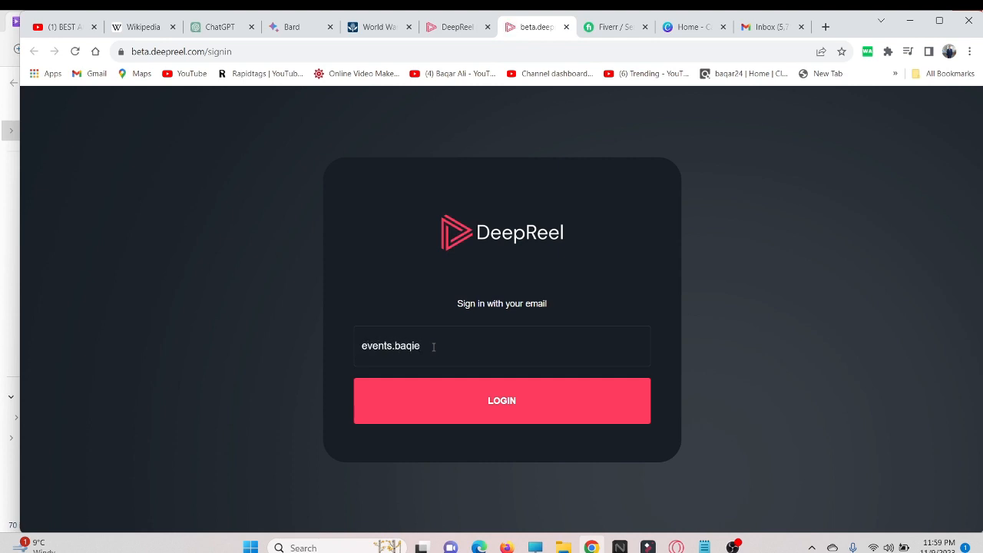
pyautogui.click(512, 409)
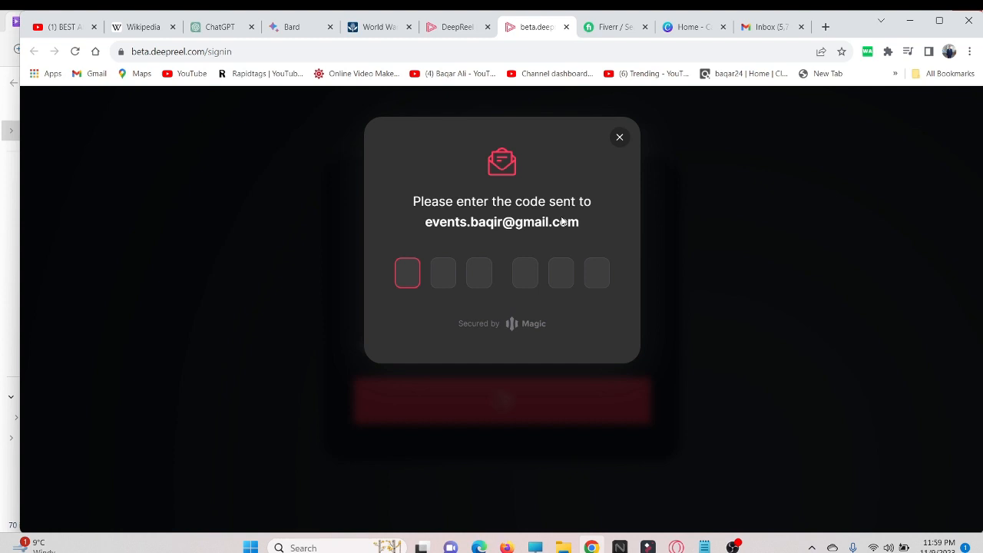
# Step: Switch to Gmail, open the "Log in to DeepReel" message and copy the login code
pyautogui.click(762, 27)
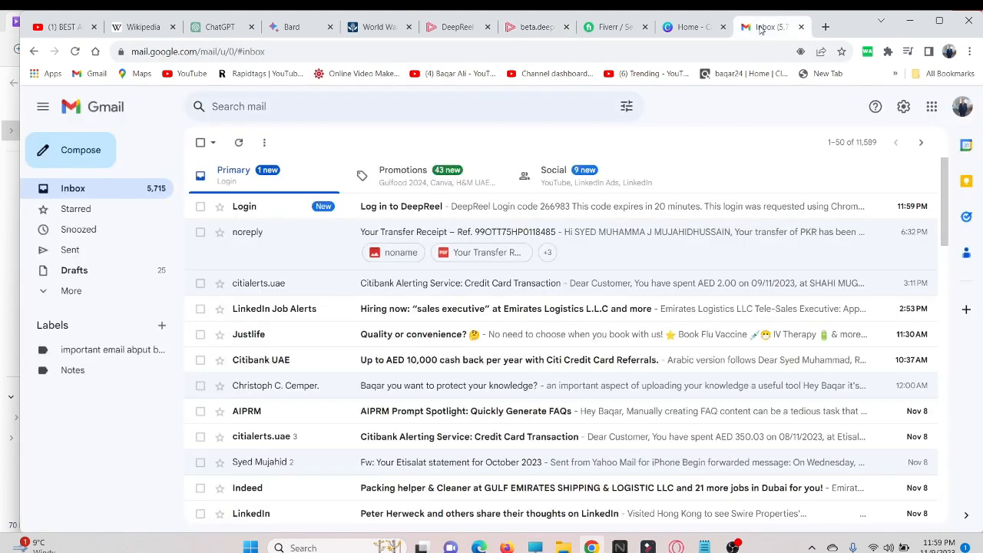
pyautogui.click(384, 208)
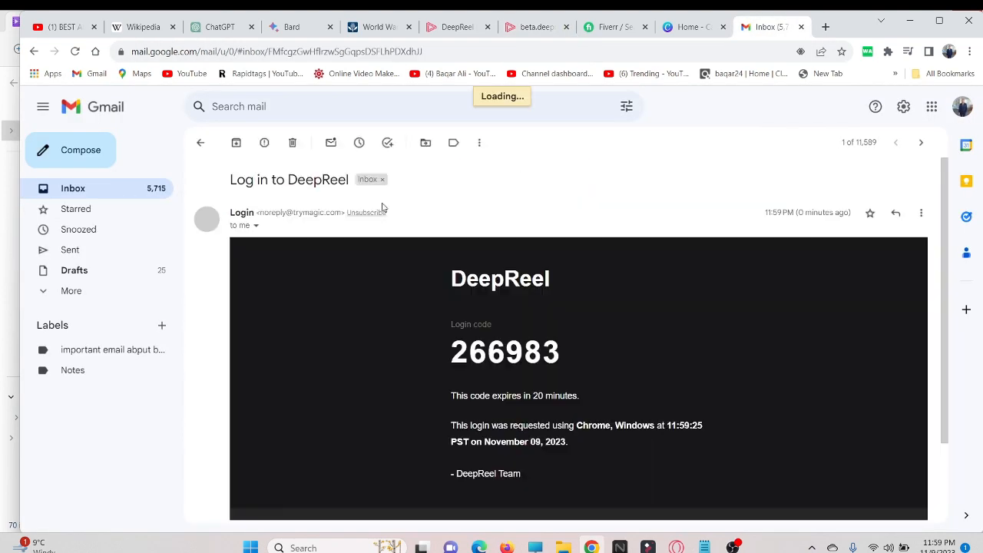
pyautogui.moveTo(455, 361); pyautogui.dragTo(507, 359)
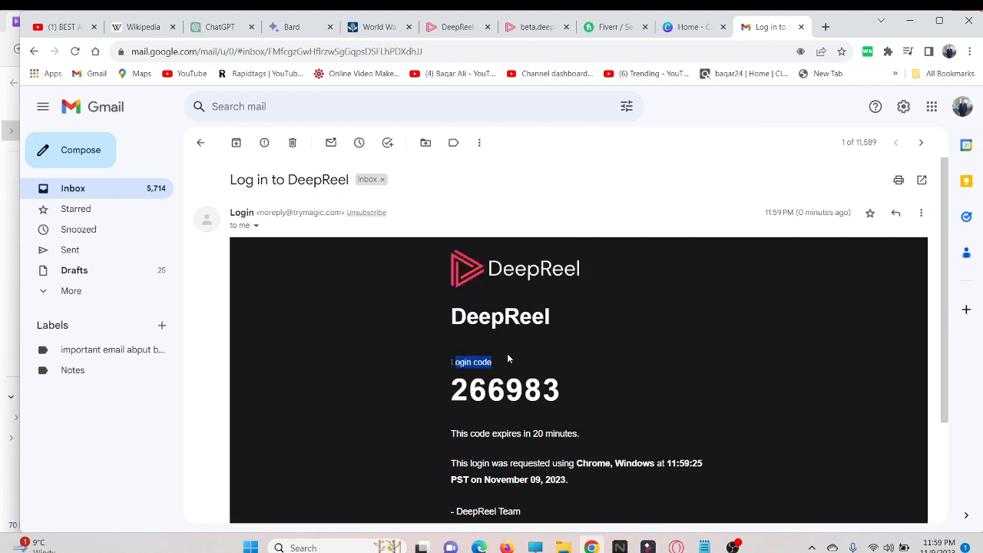
pyautogui.moveTo(459, 387); pyautogui.dragTo(575, 392)
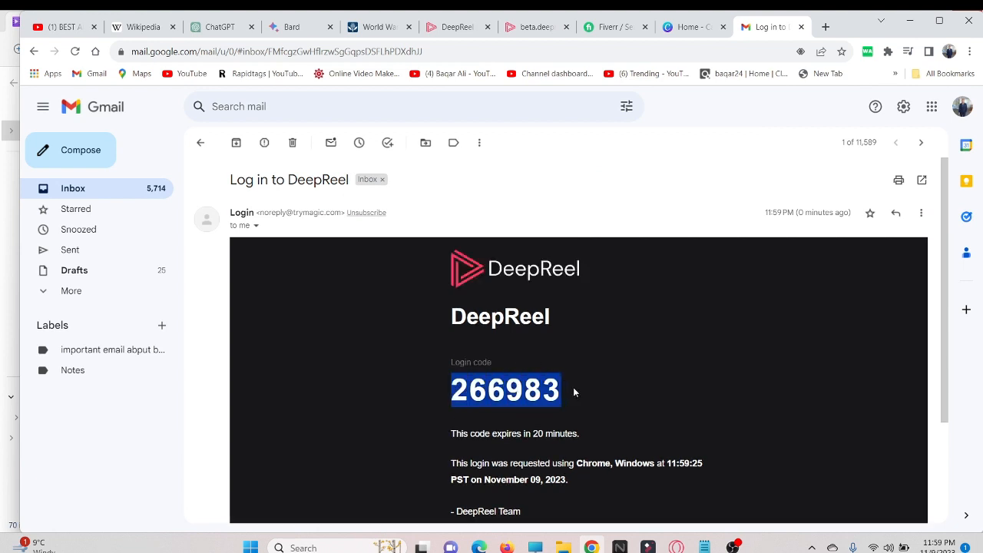
pyautogui.rightClick(534, 396)
pyautogui.click(580, 229)
# Step: Return to the DeepReel sign-in page, rechecking the e-mail if needed, and enter the six-digit login code
pyautogui.click(533, 29)
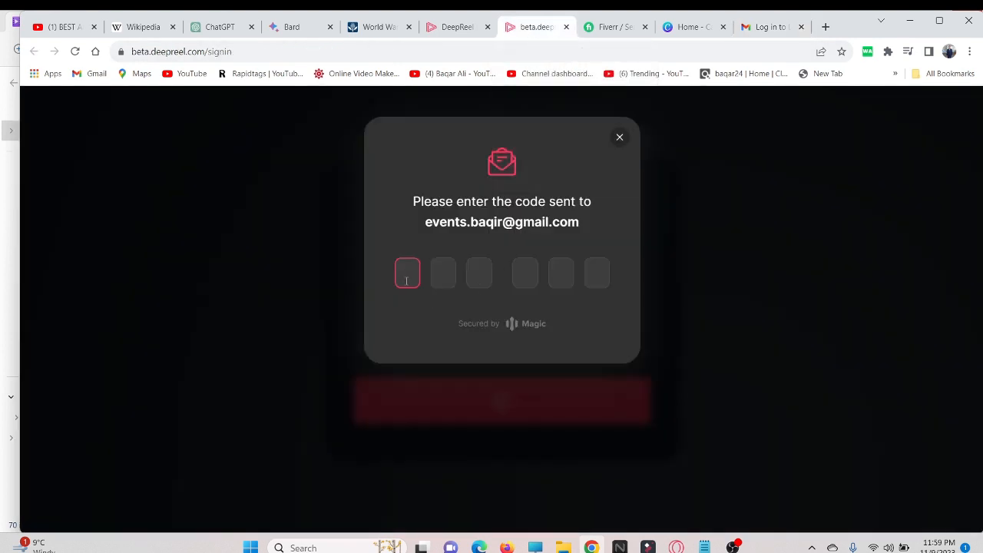
pyautogui.click(769, 28)
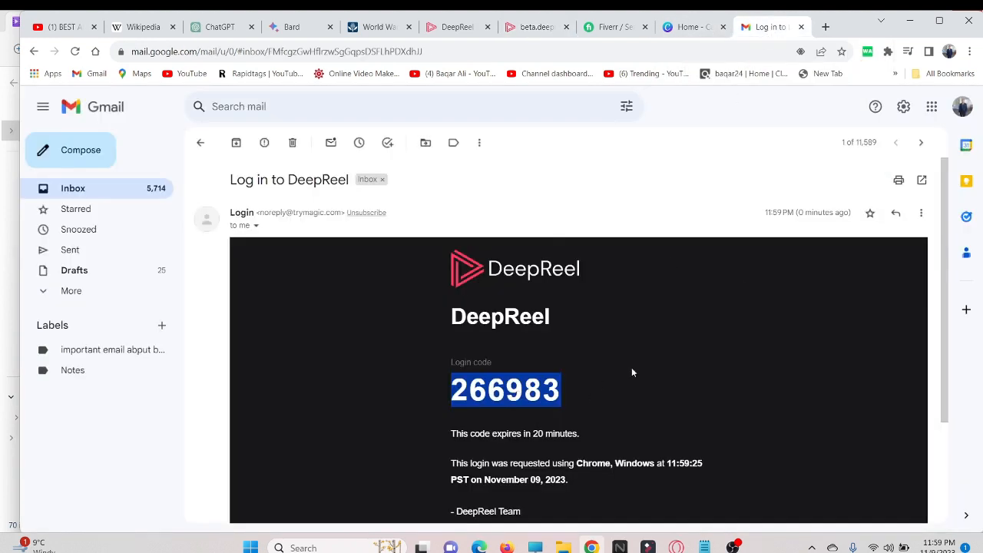
pyautogui.click(534, 30)
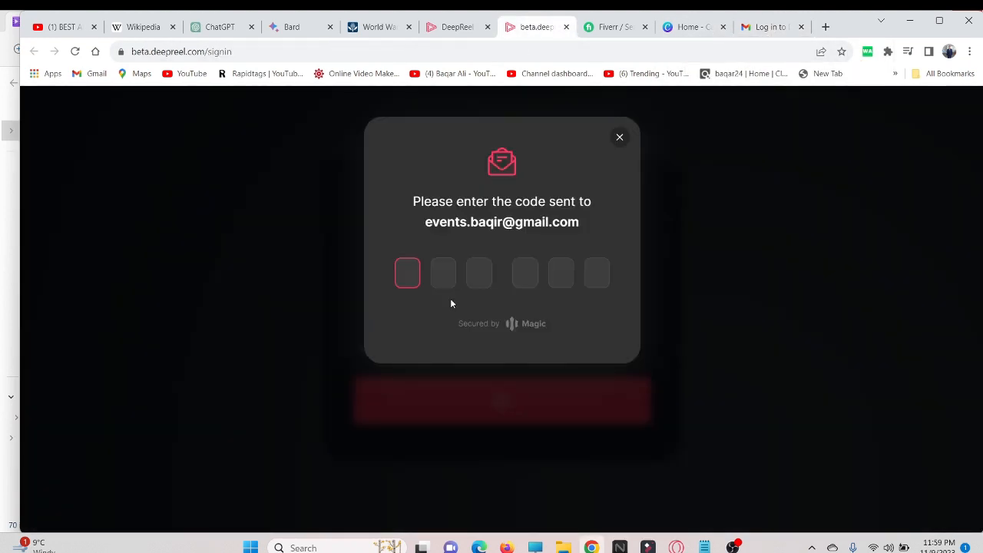
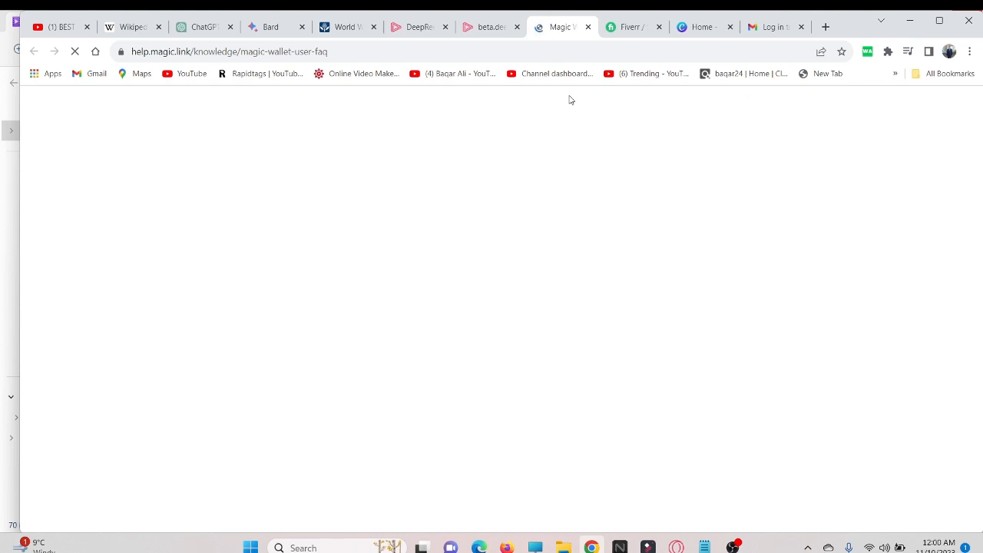
# Step: On the DeepReel onboarding form, accept the terms and conditions, enter the first and last name, and continue
pyautogui.click(477, 34)
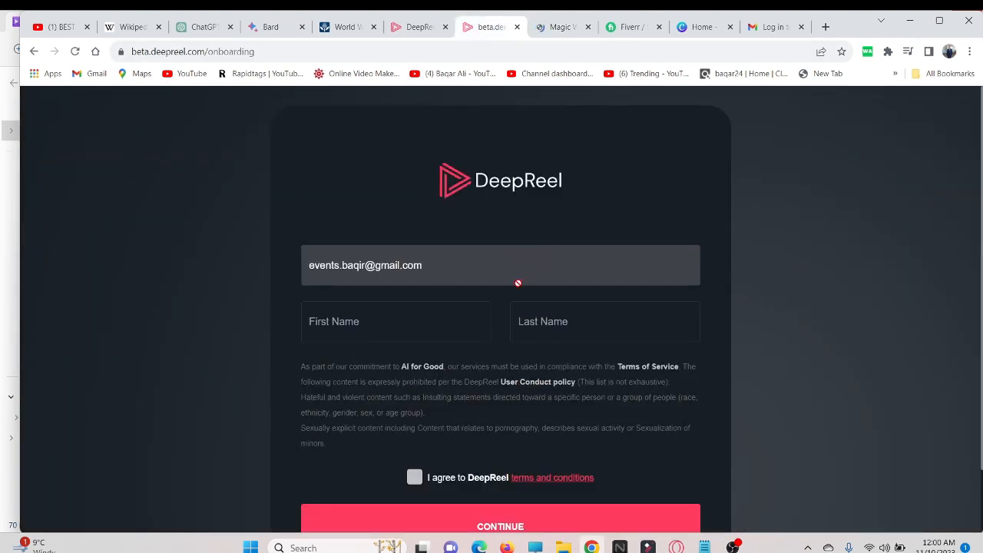
pyautogui.scroll(-1, 445, 290)
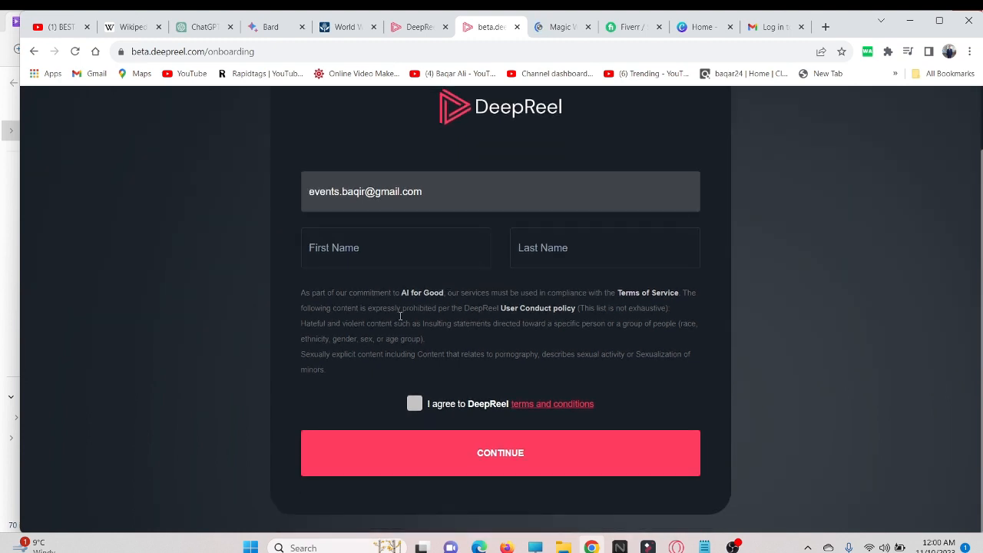
pyautogui.click(407, 402)
pyautogui.click(356, 260)
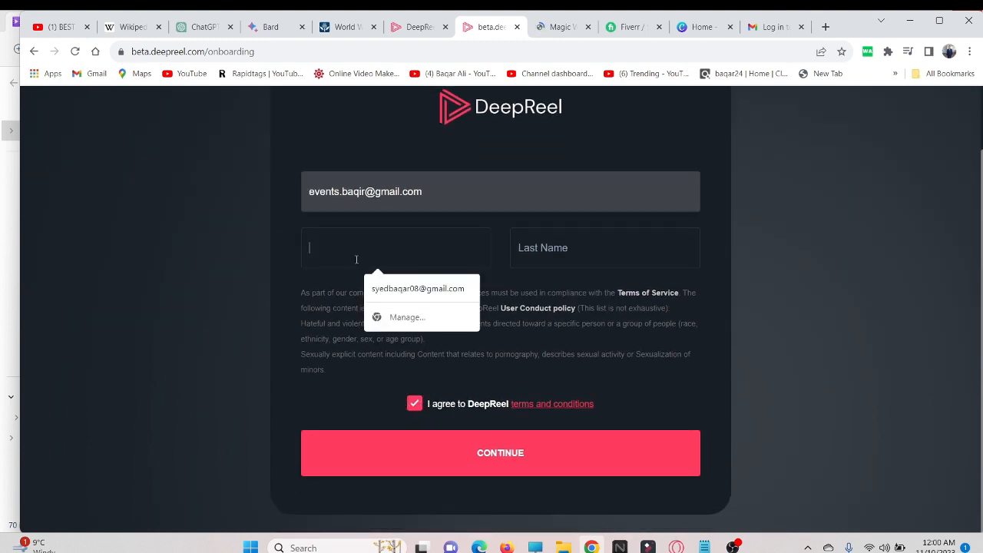
pyautogui.write('baqar')
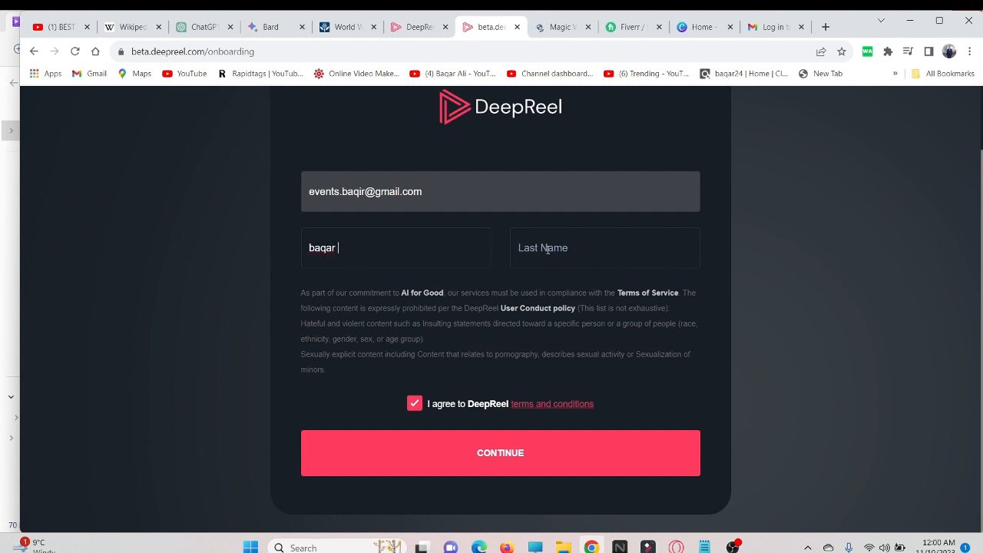
pyautogui.click(547, 248)
pyautogui.write('ali')
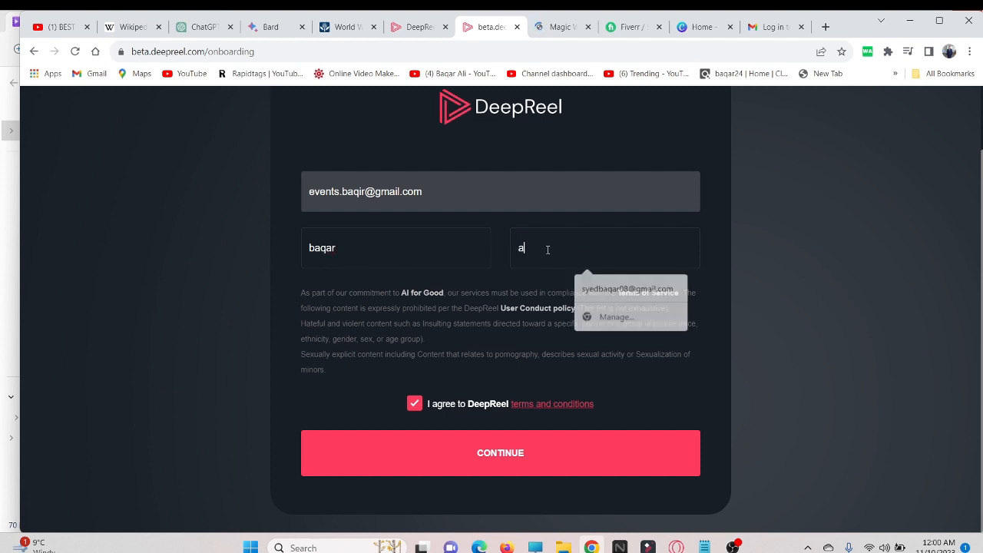
pyautogui.click(499, 447)
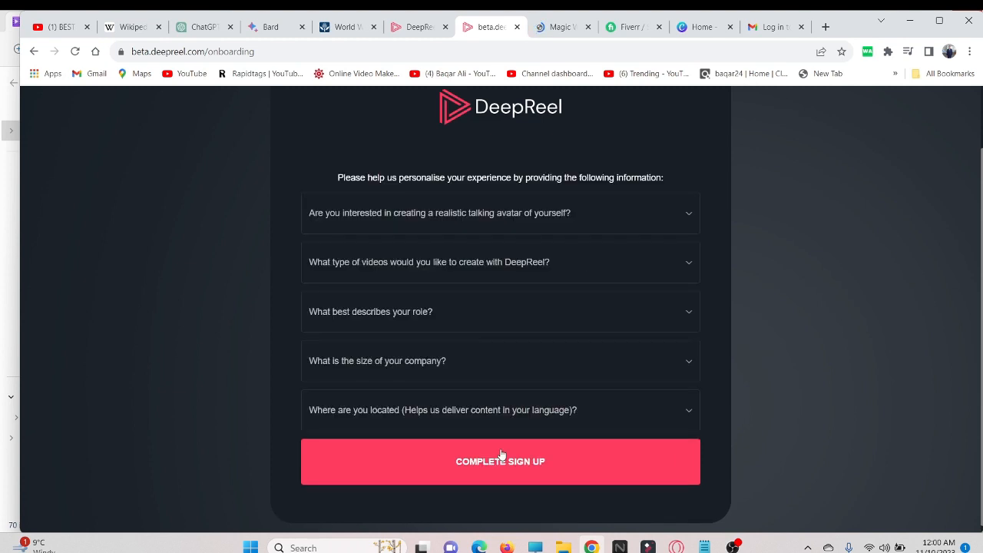
# Step: Answer the sign-up questions: Yes for a talking avatar, Explainer video, Marketer (Freelance) as role, and company size 2-5
pyautogui.click(529, 226)
pyautogui.click(380, 257)
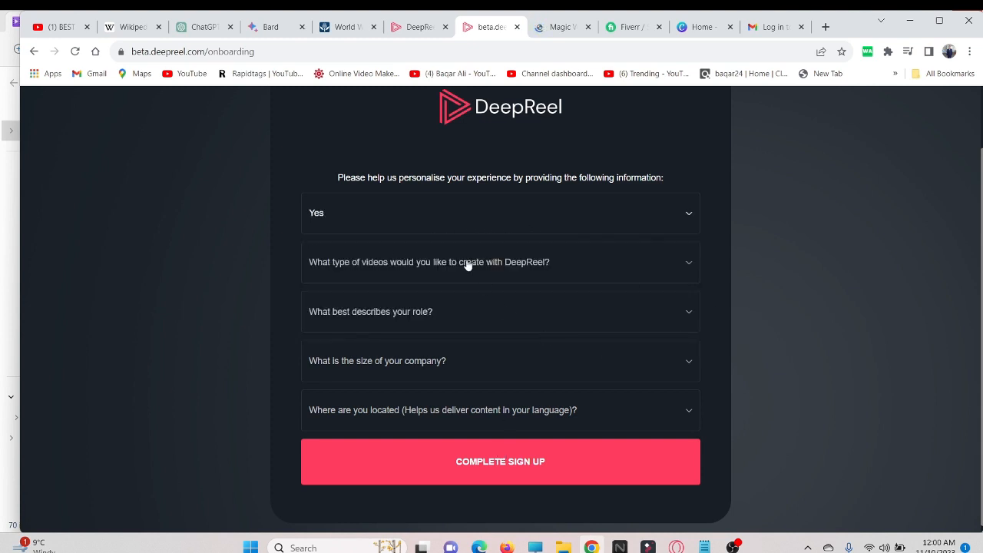
pyautogui.click(469, 265)
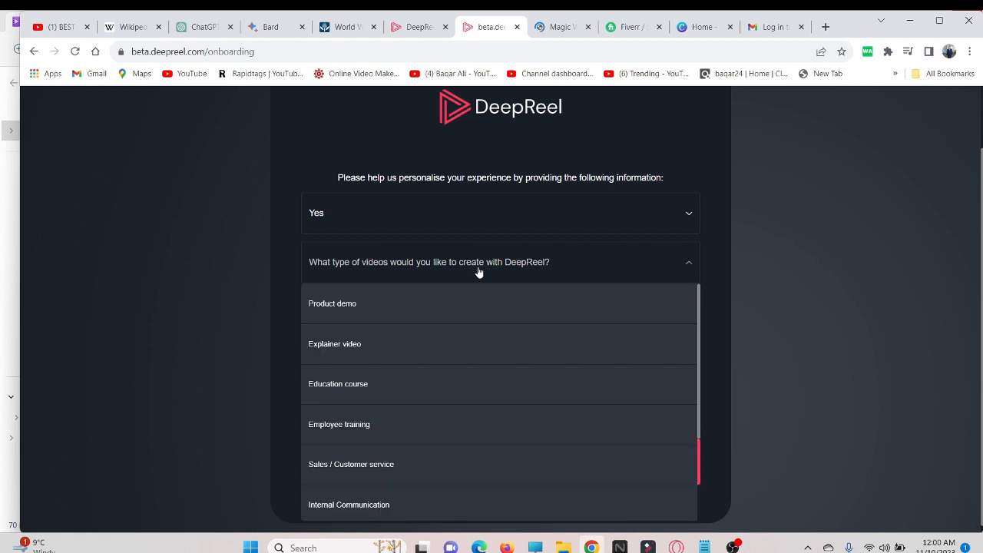
pyautogui.click(392, 351)
pyautogui.click(401, 327)
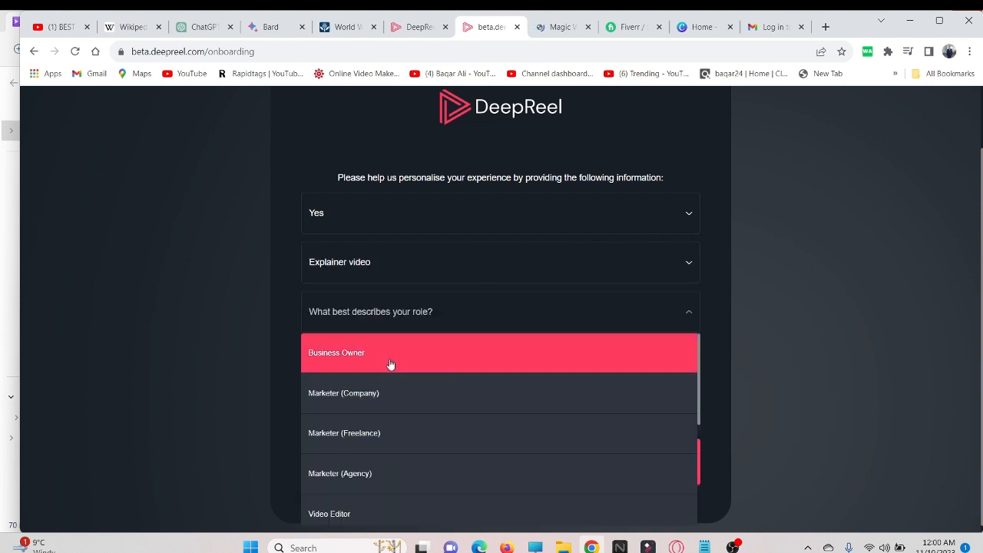
pyautogui.click(400, 443)
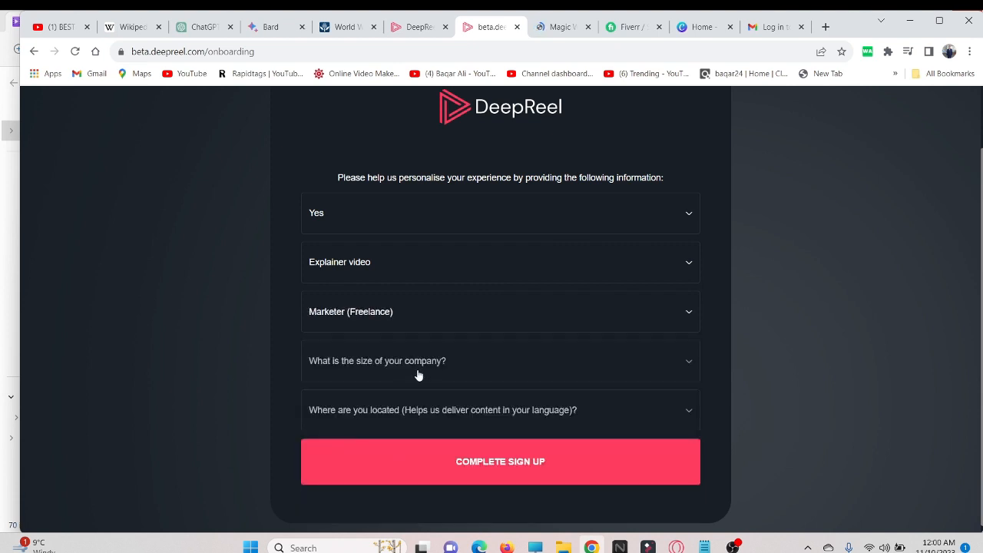
pyautogui.click(418, 375)
pyautogui.click(394, 440)
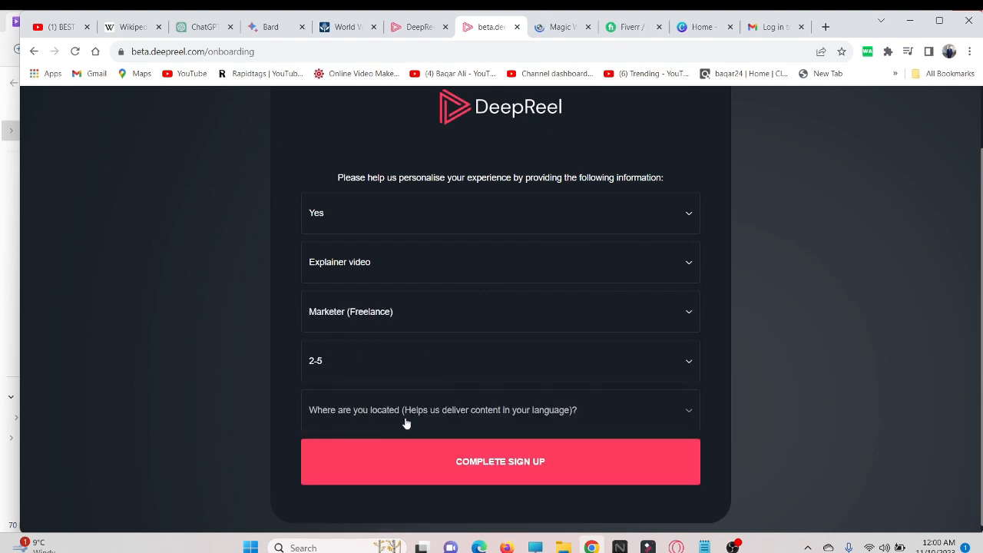
# Step: Find and choose United Arab Emirates as the location, and complete the sign-up
pyautogui.scroll(-1, 406, 423)
pyautogui.click(470, 403)
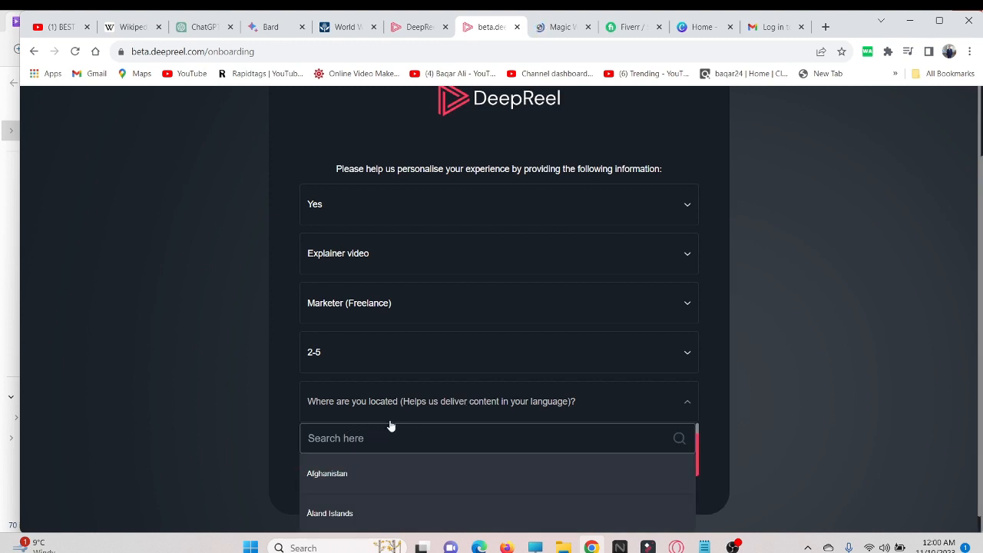
pyautogui.click(449, 438)
pyautogui.write('uae')
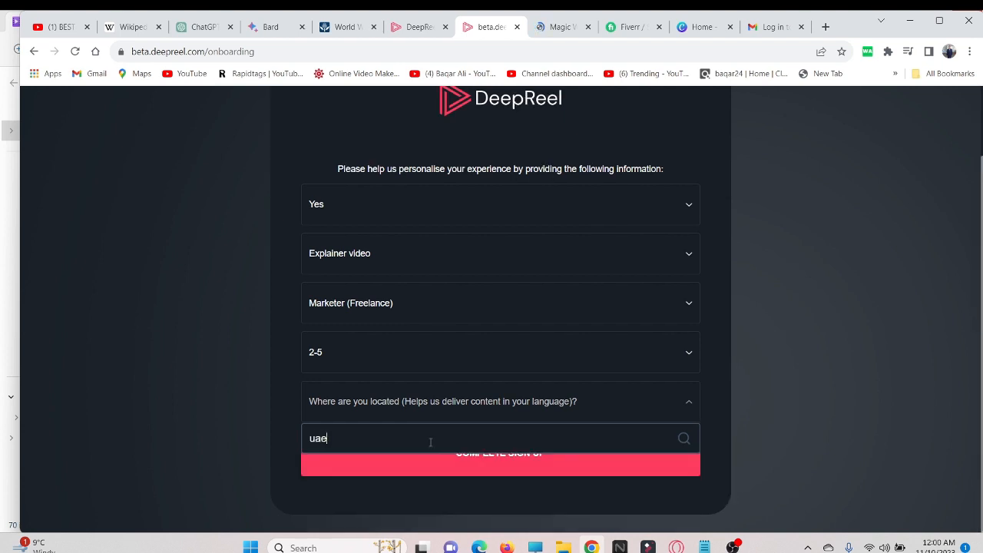
pyautogui.click(400, 476)
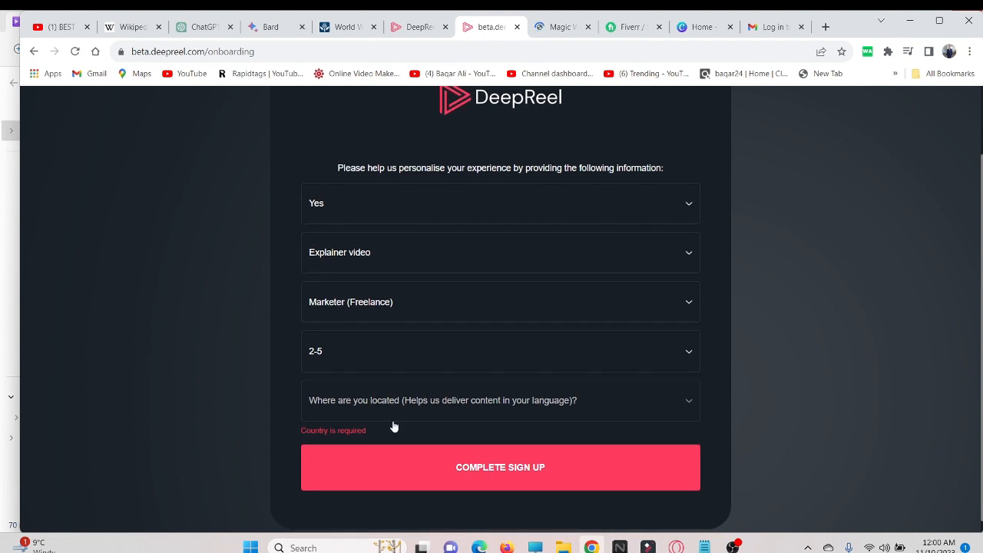
pyautogui.click(386, 394)
pyautogui.doubleClick(318, 423)
pyautogui.write('uni')
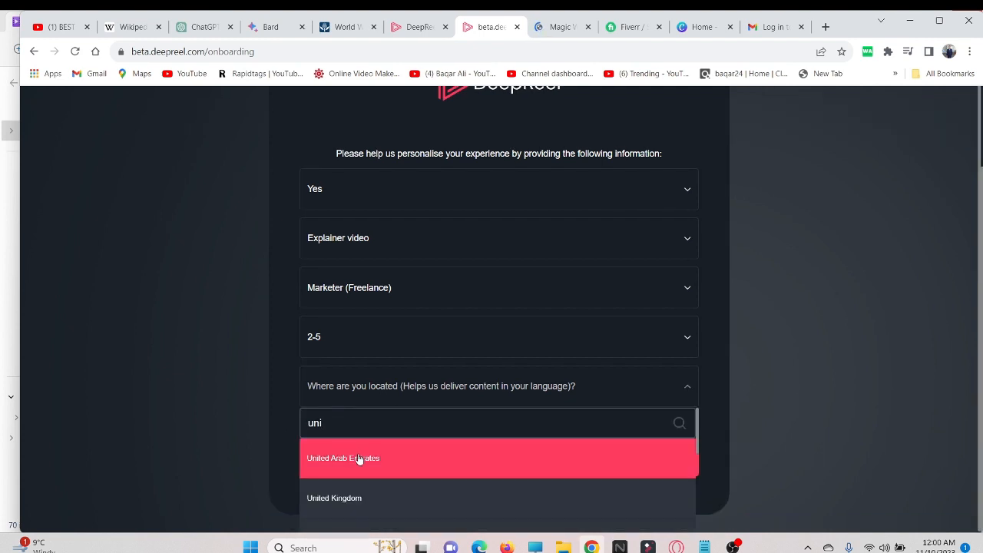
pyautogui.click(360, 459)
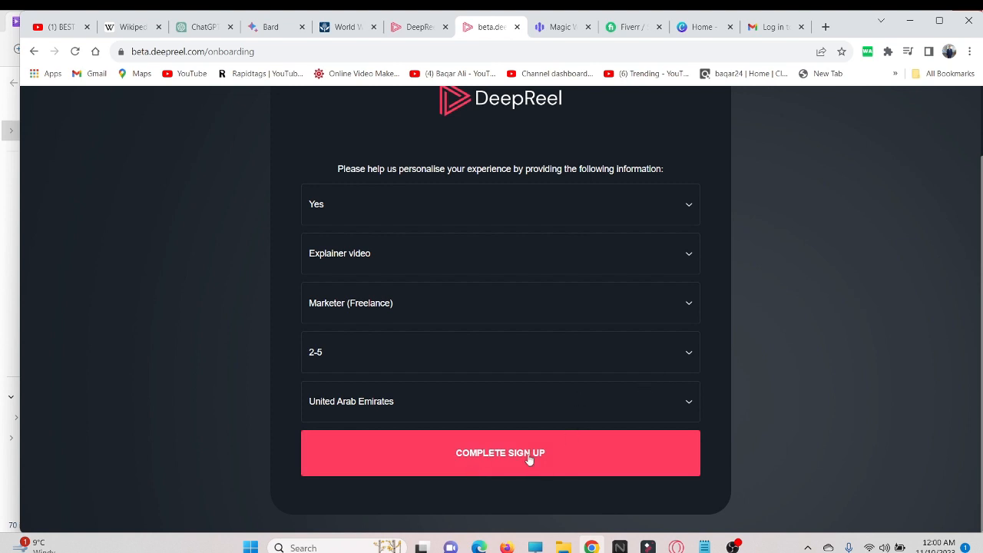
pyautogui.click(508, 457)
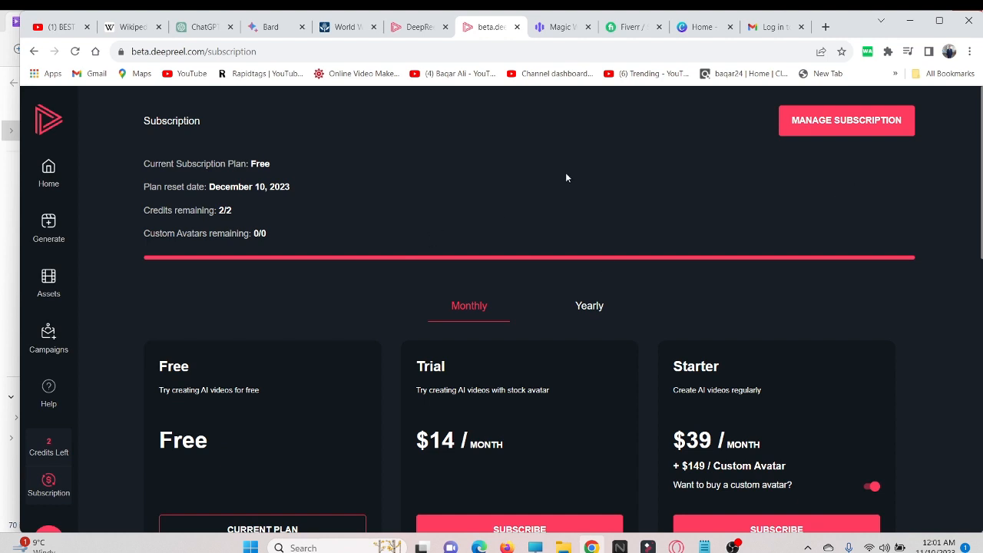
# Step: Switch to Canva, open its apps directory and browse down to the new and noteworthy apps
pyautogui.click(699, 29)
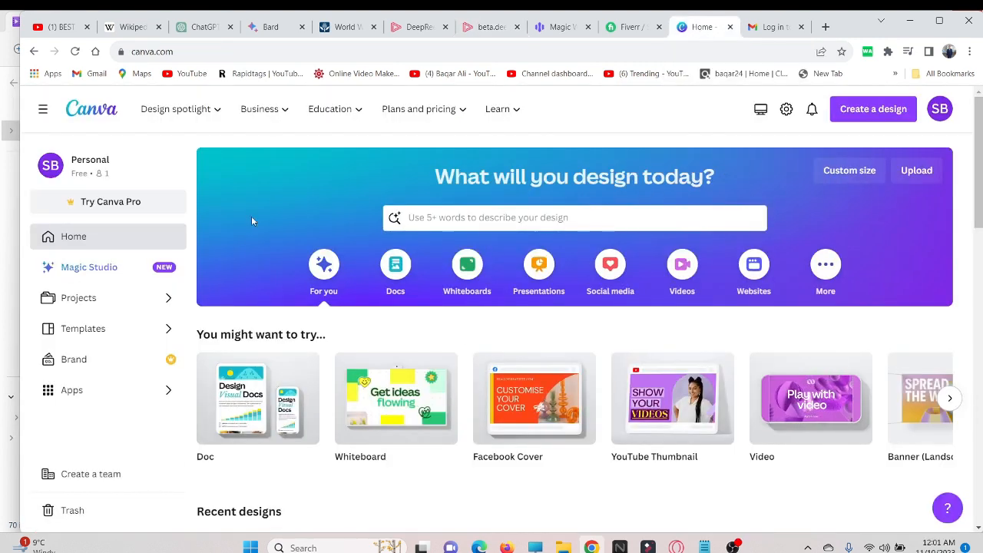
pyautogui.click(90, 393)
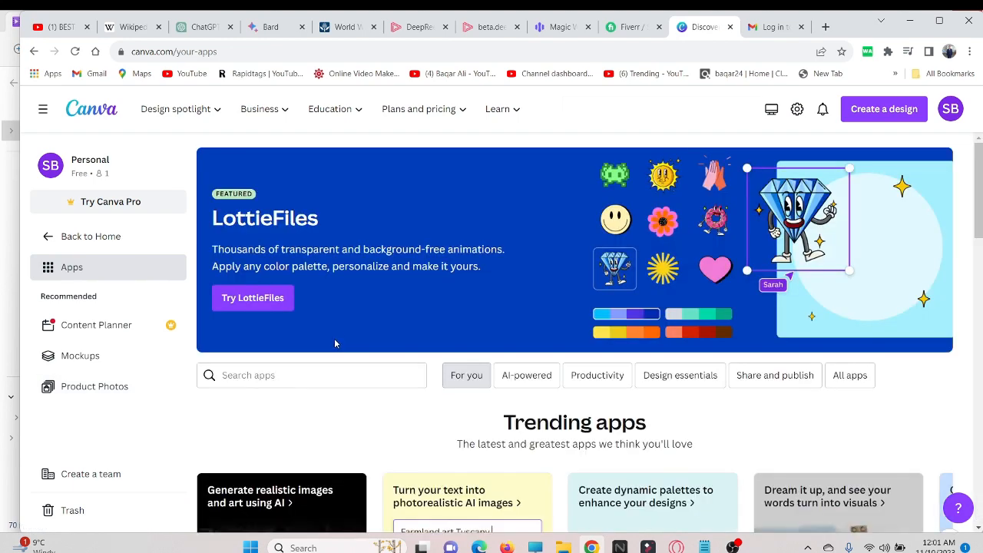
pyautogui.scroll(-8, 336, 338)
pyautogui.scroll(-1, 340, 332)
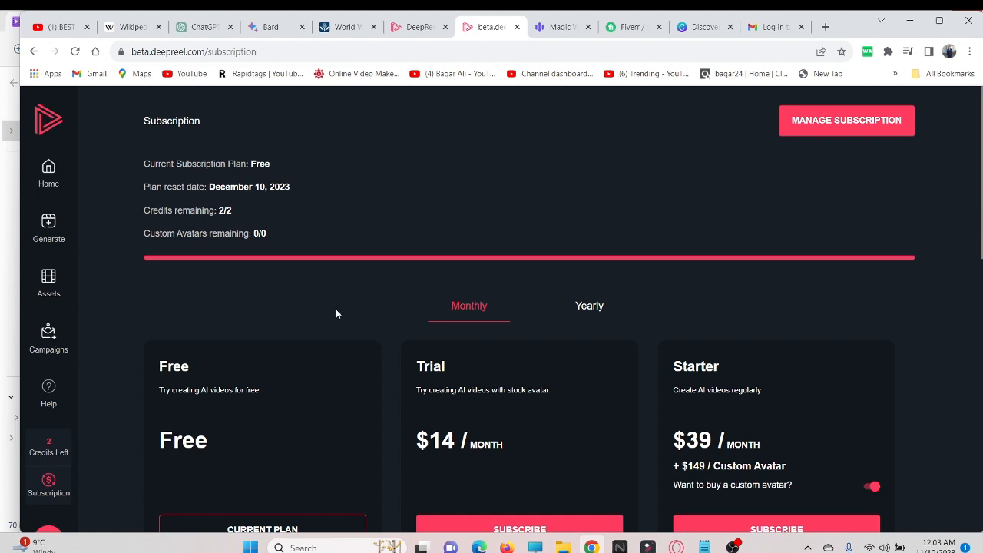
# Step: Back in DeepReel, go to the home page and create a new script
pyautogui.click(56, 241)
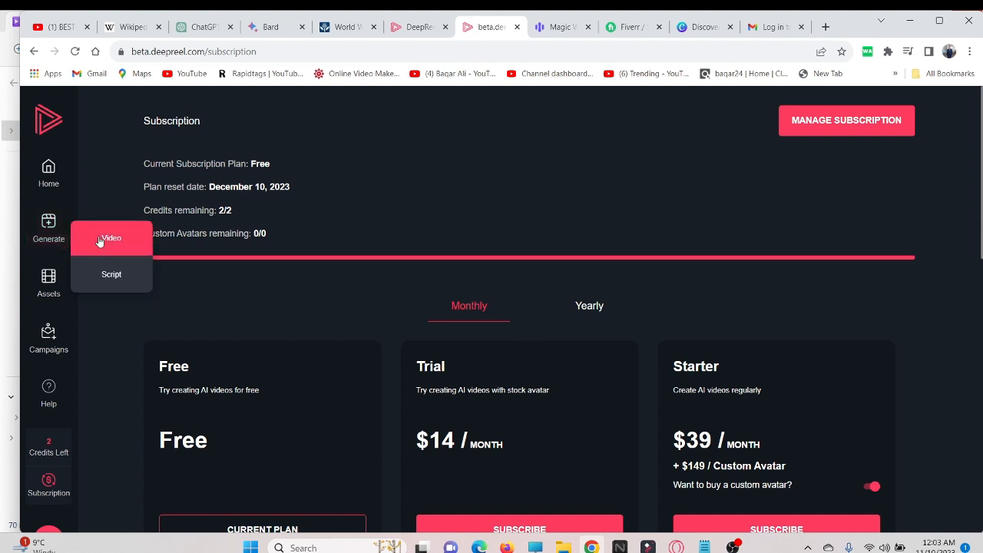
pyautogui.click(48, 178)
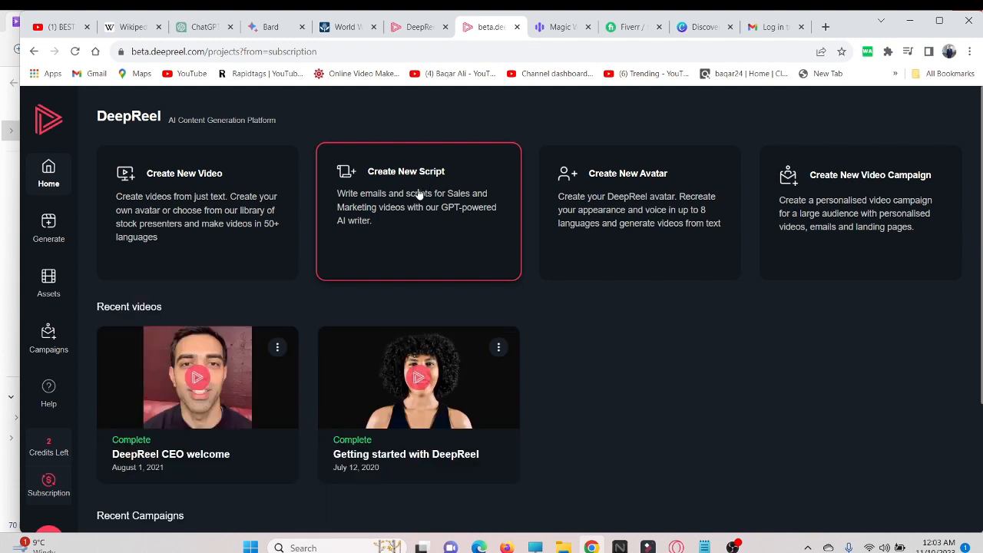
pyautogui.click(417, 220)
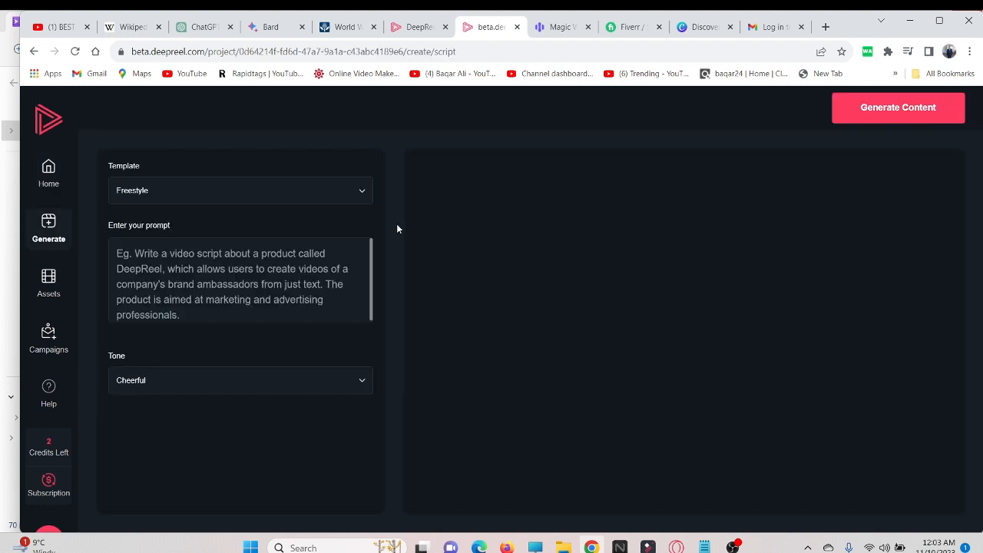
# Step: Review the script template options and choose Freestyle
pyautogui.click(148, 199)
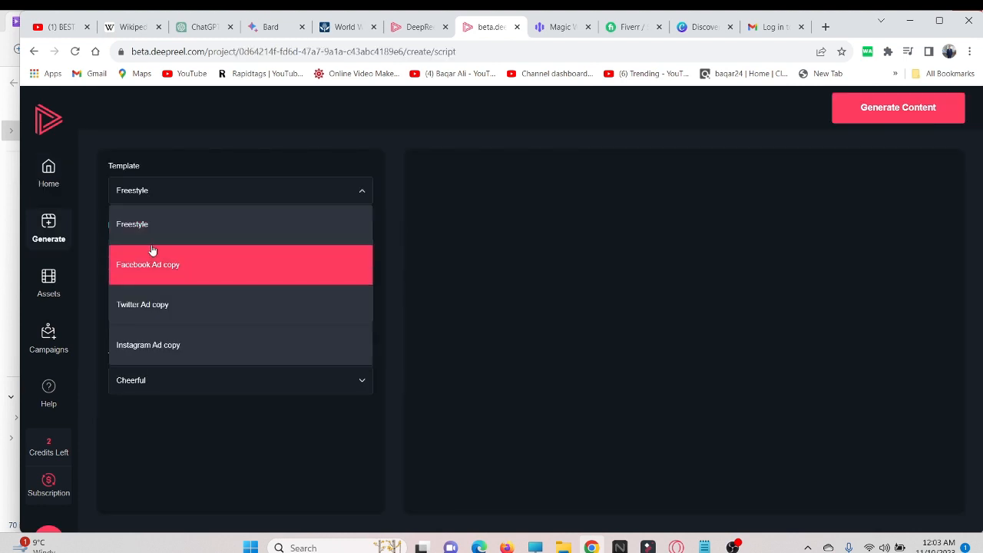
pyautogui.click(151, 228)
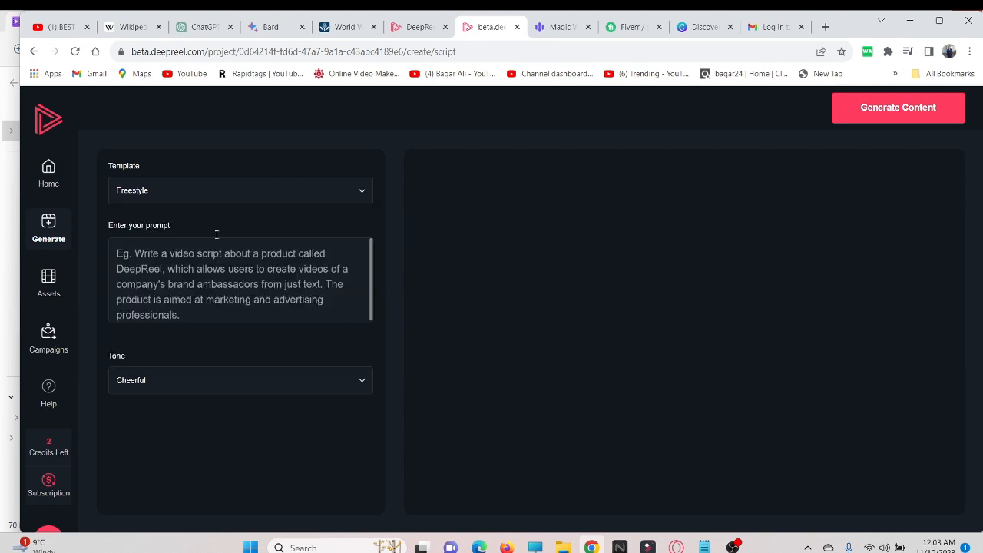
pyautogui.click(158, 202)
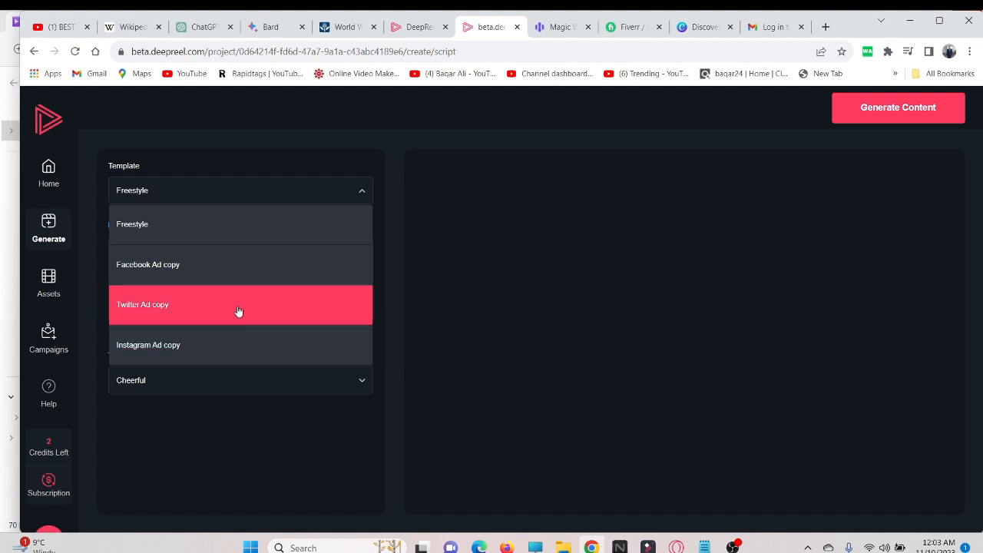
pyautogui.click(433, 279)
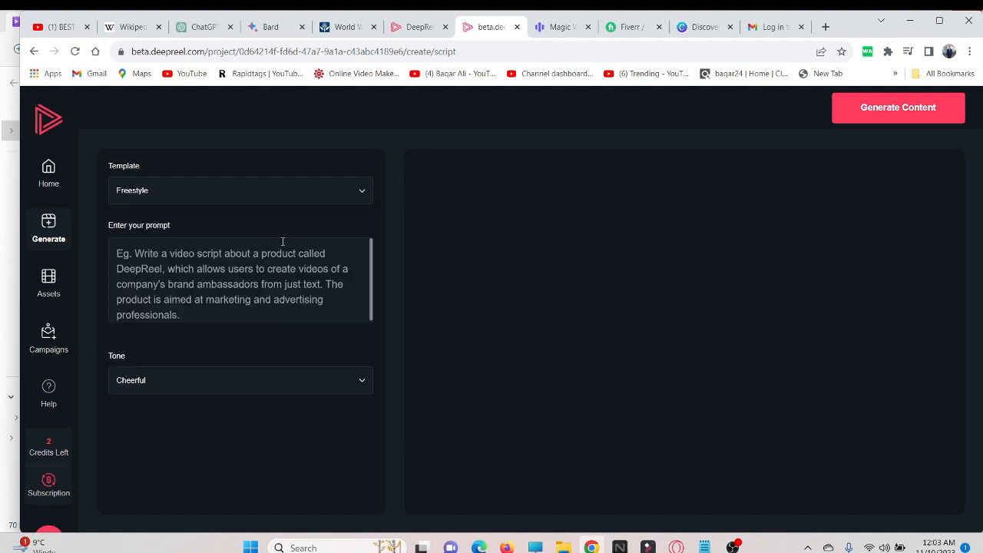
# Step: Enter the script prompt "write a youtube script on world war 2"
pyautogui.click(163, 286)
pyautogui.write('write a ')
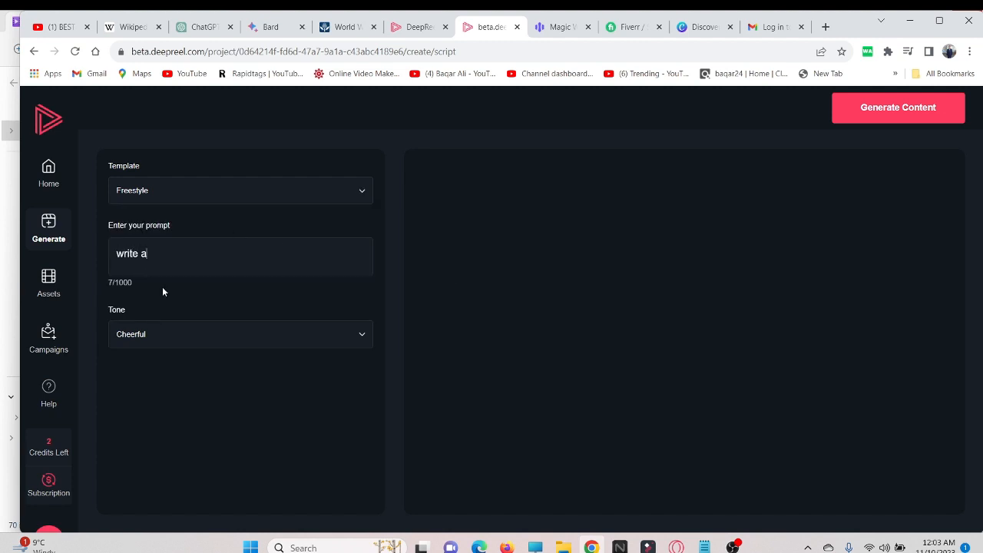
pyautogui.write('youtube script on wo')
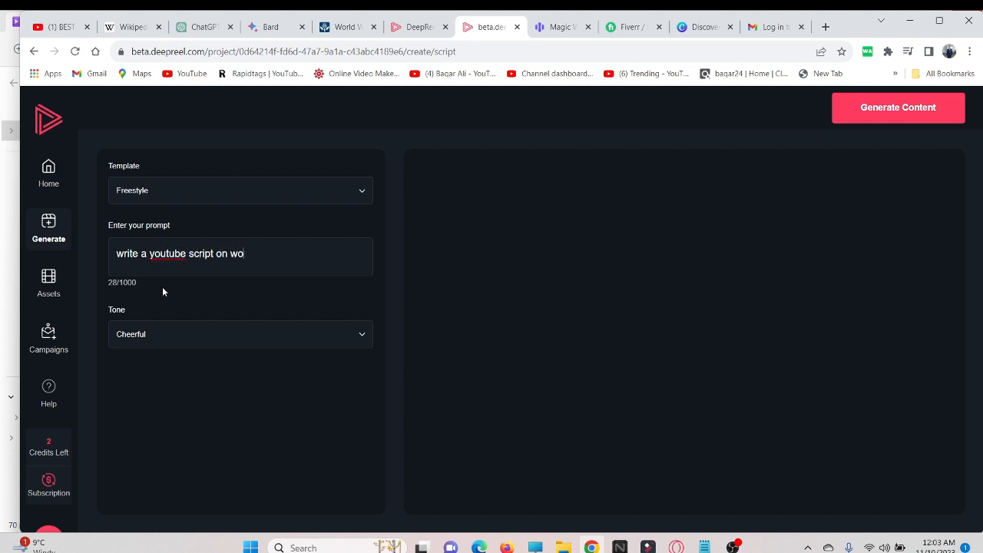
pyautogui.write('rld war 2')
# Step: Set the script's tone to Friendly
pyautogui.click(204, 338)
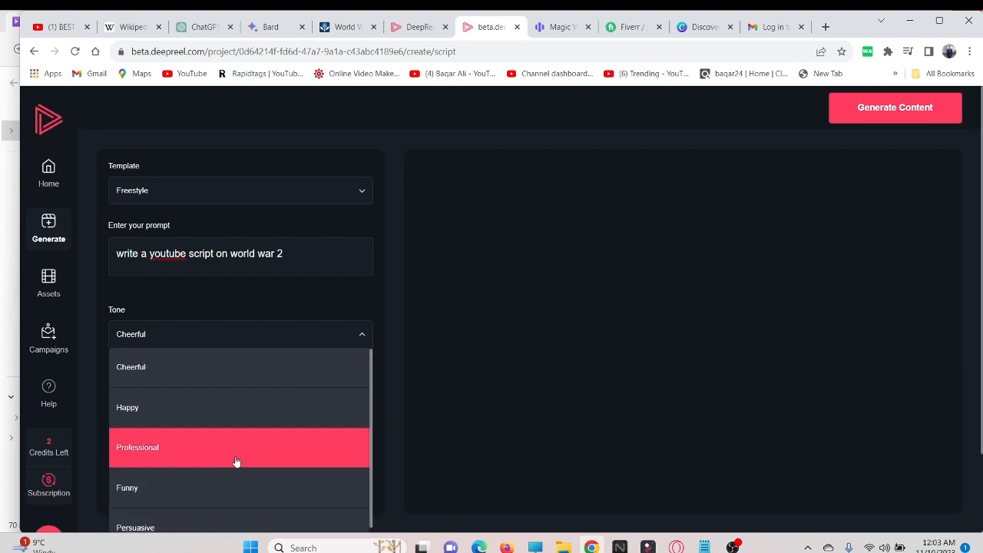
pyautogui.scroll(-1, 235, 461)
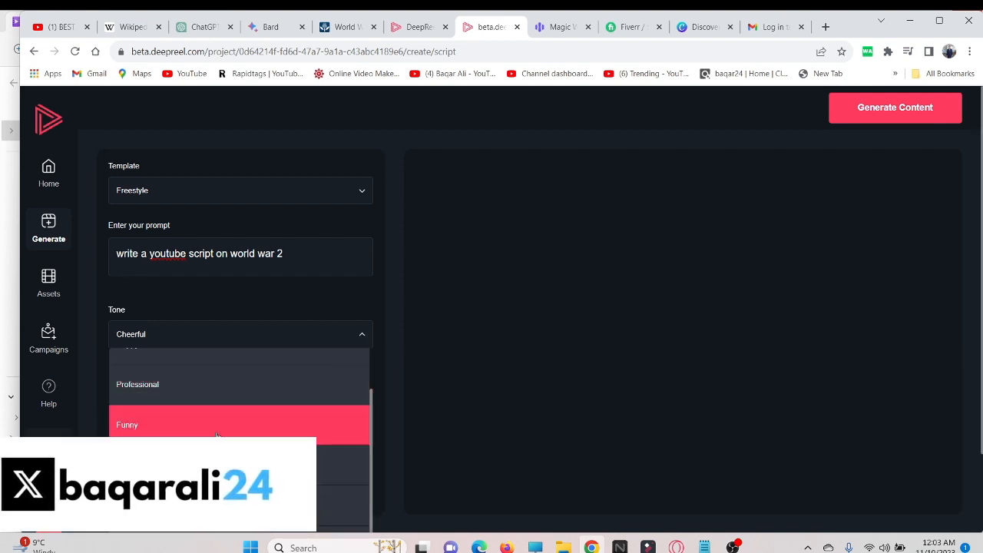
pyautogui.scroll(-2, 204, 430)
pyautogui.scroll(-1, 219, 422)
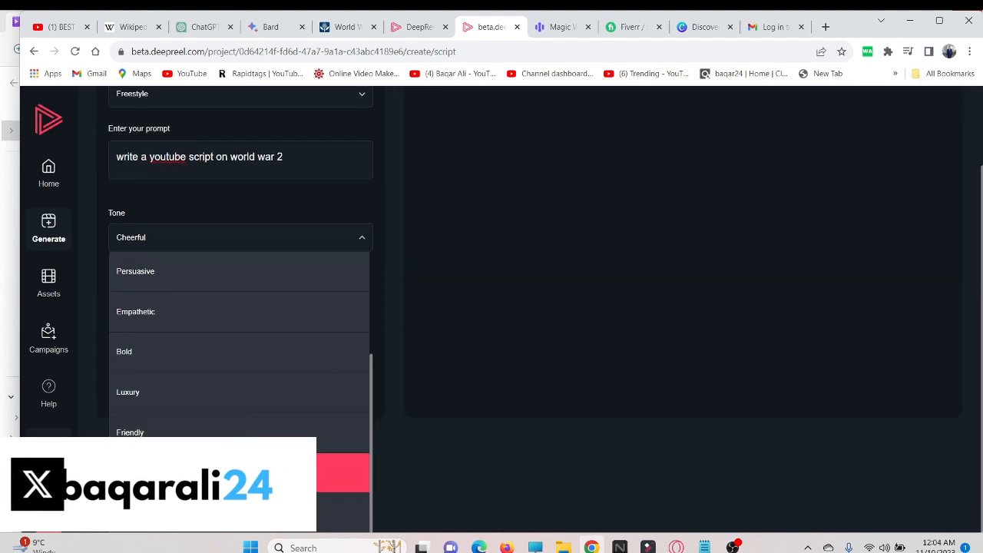
pyautogui.click(226, 434)
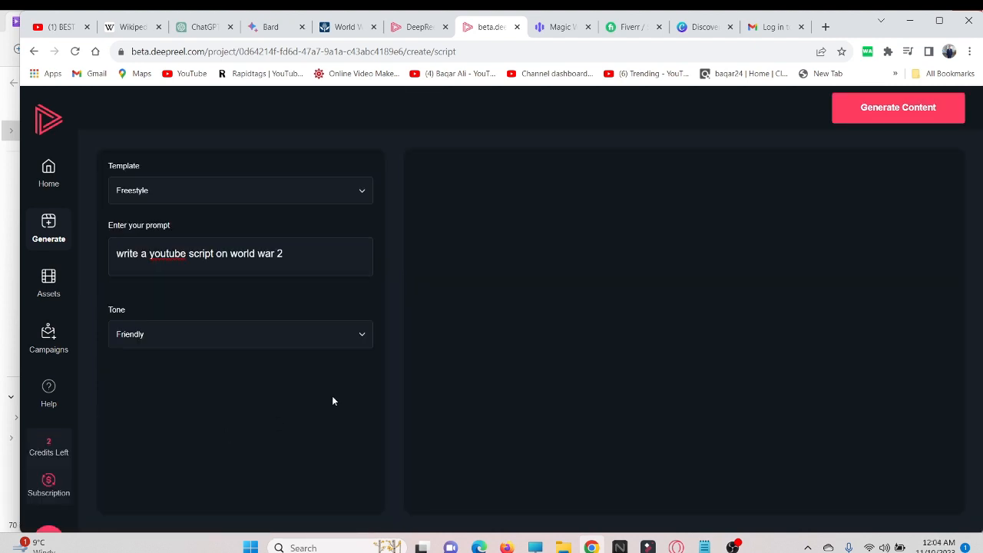
# Step: Correct "youtube" to "Youtube" in the prompt, add "intro" before "script", and generate the content
pyautogui.rightClick(173, 259)
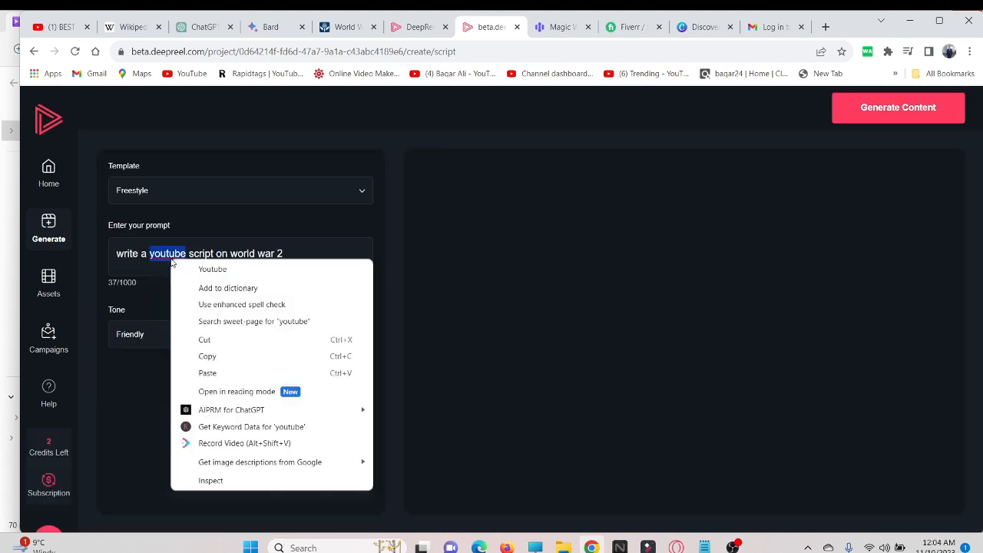
pyautogui.click(205, 270)
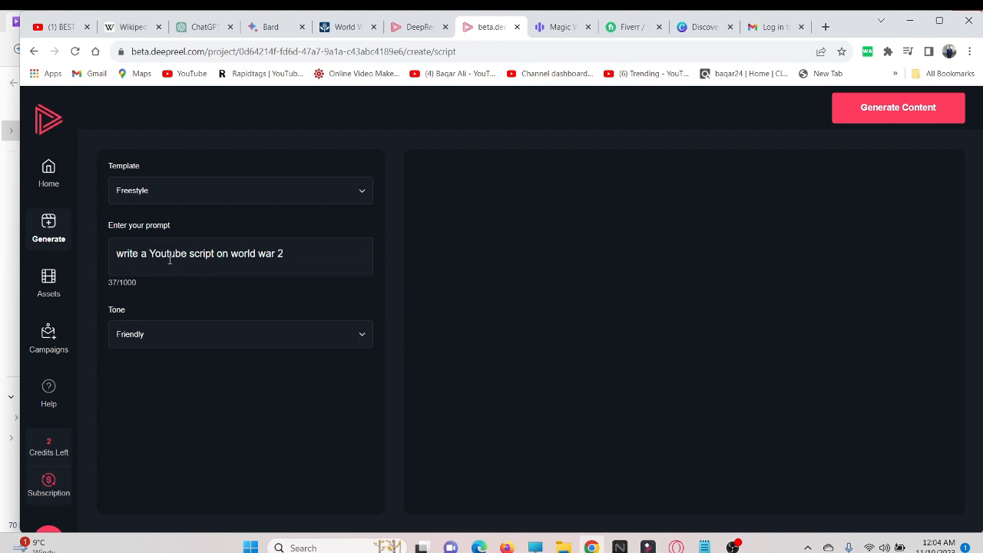
pyautogui.write('intro')
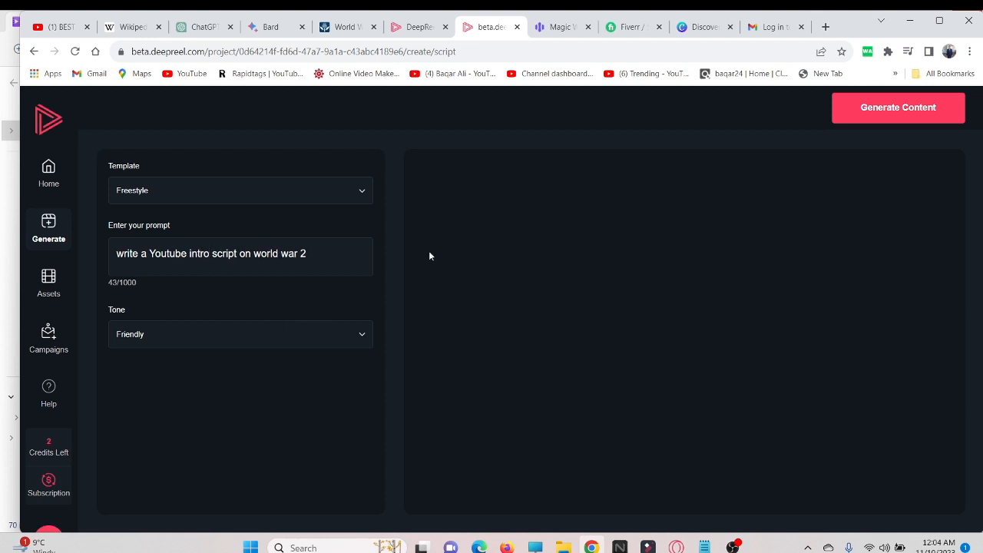
pyautogui.click(899, 112)
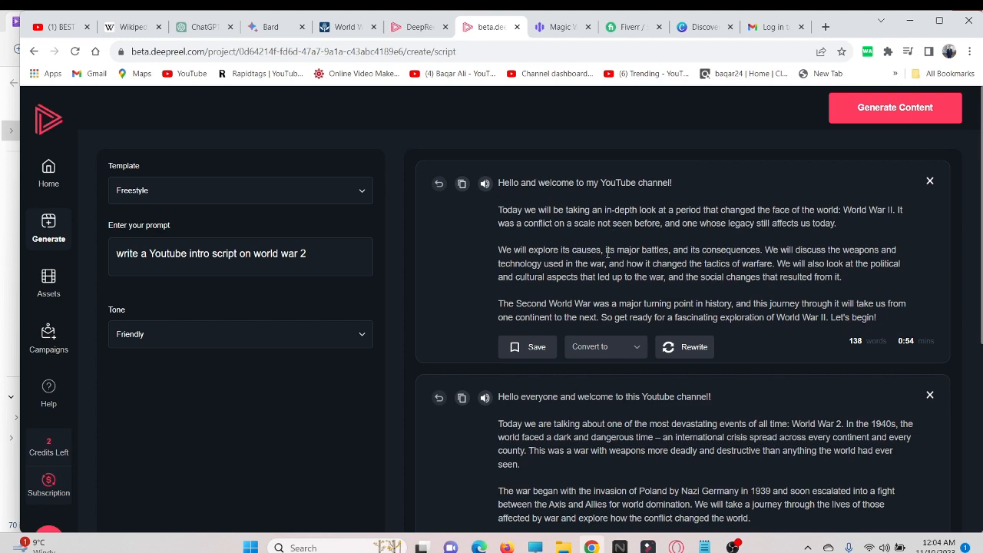
# Step: Read through the generated World War 2 intro scripts and compare the versions
pyautogui.scroll(-1, 741, 310)
pyautogui.scroll(1, 669, 285)
pyautogui.moveTo(499, 183); pyautogui.dragTo(820, 318)
pyautogui.scroll(-2, 788, 314)
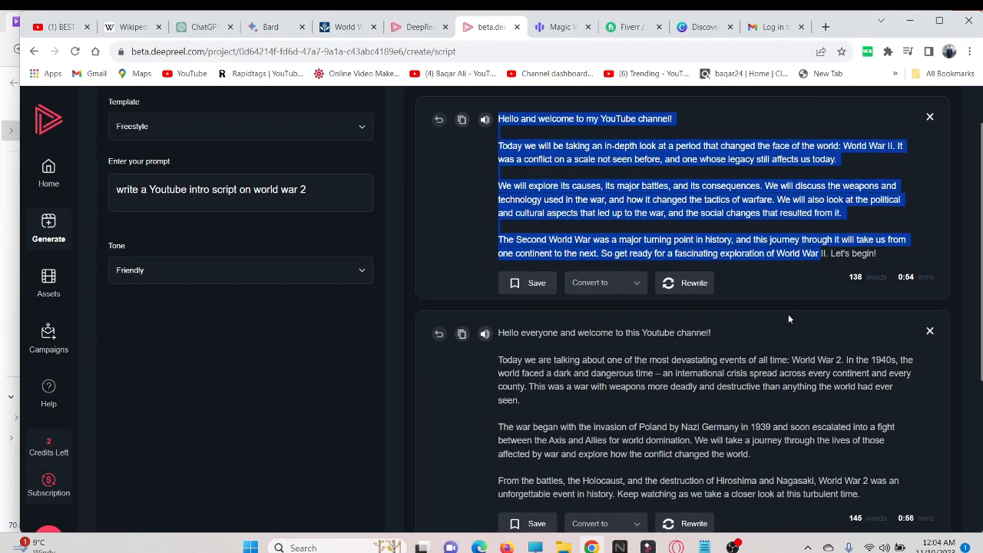
pyautogui.scroll(-3, 560, 400)
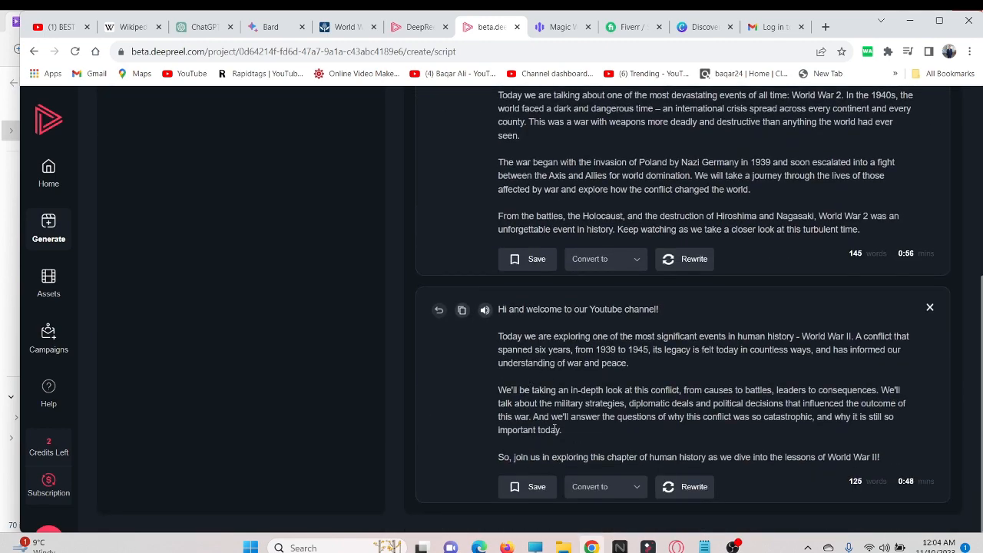
pyautogui.scroll(5, 554, 430)
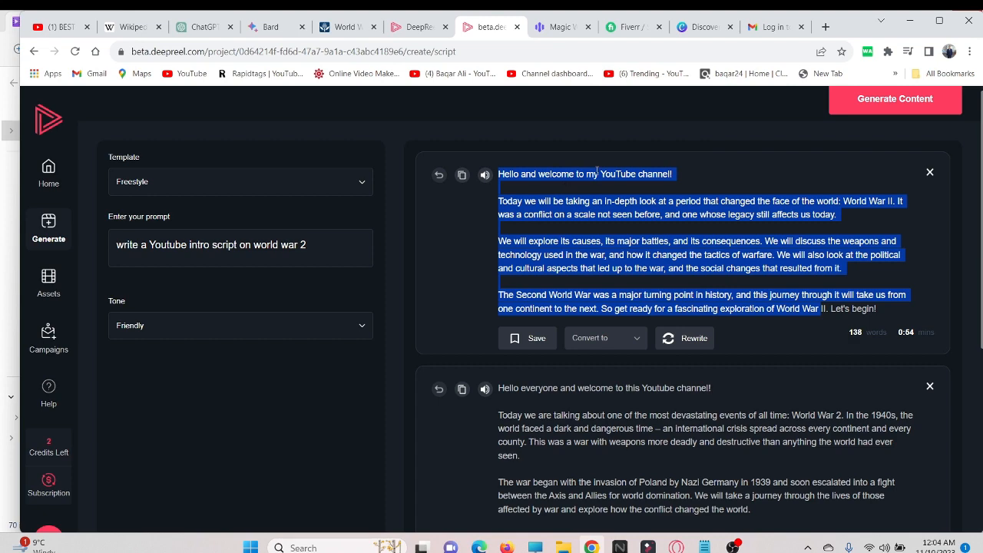
# Step: Switch to Canva and open the DeepReel AI Videos app from the New and noteworthy section of the apps directory
pyautogui.click(697, 28)
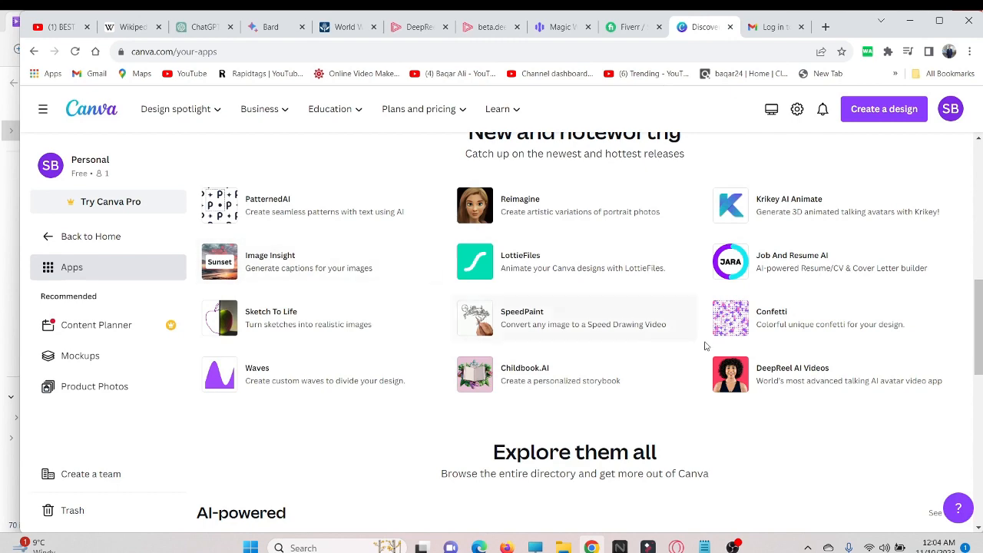
pyautogui.scroll(5, 705, 346)
pyautogui.scroll(3, 705, 347)
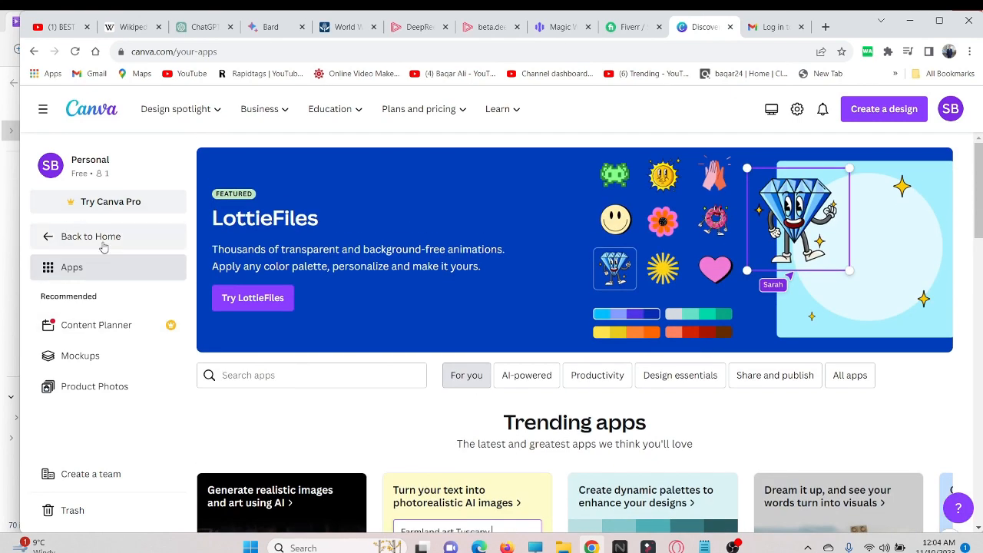
pyautogui.click(72, 269)
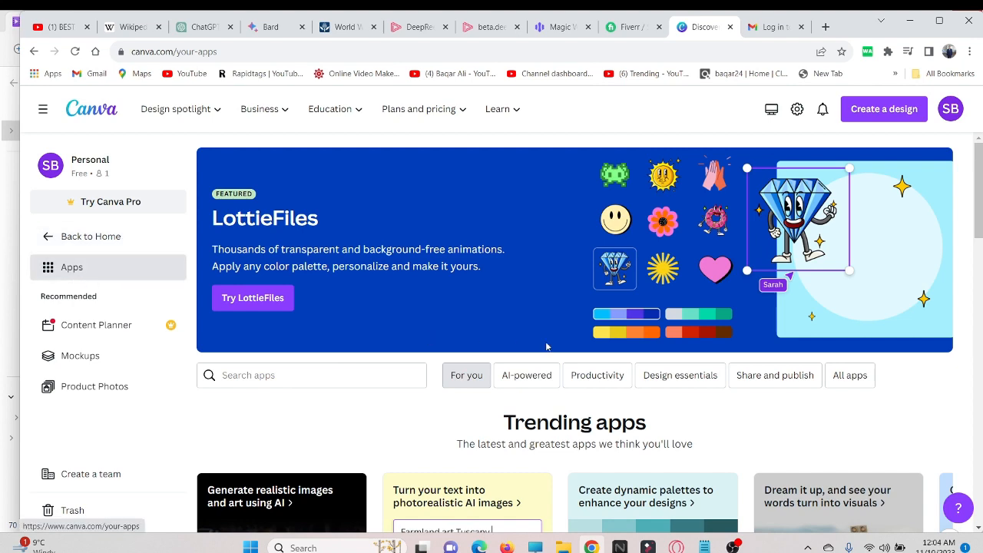
pyautogui.scroll(-8, 696, 373)
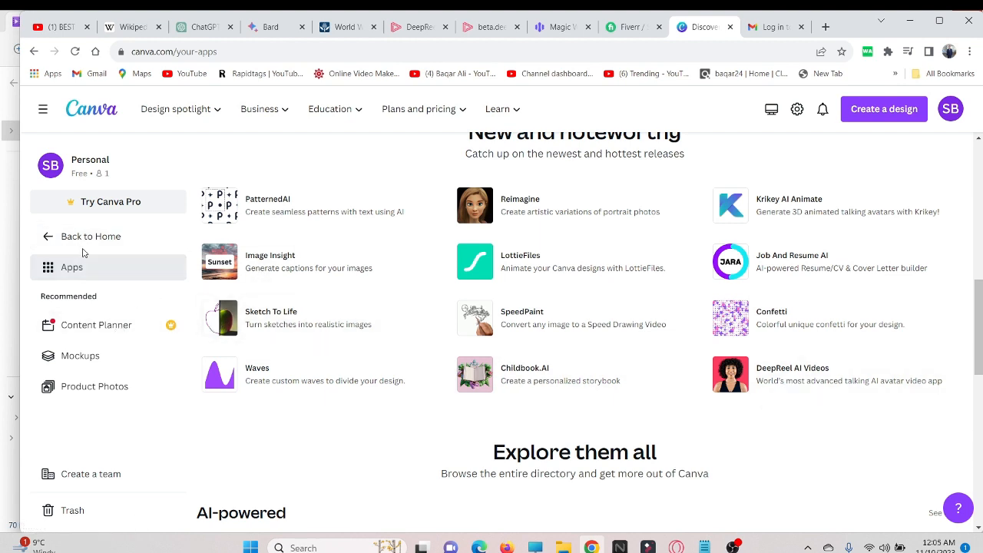
pyautogui.click(56, 238)
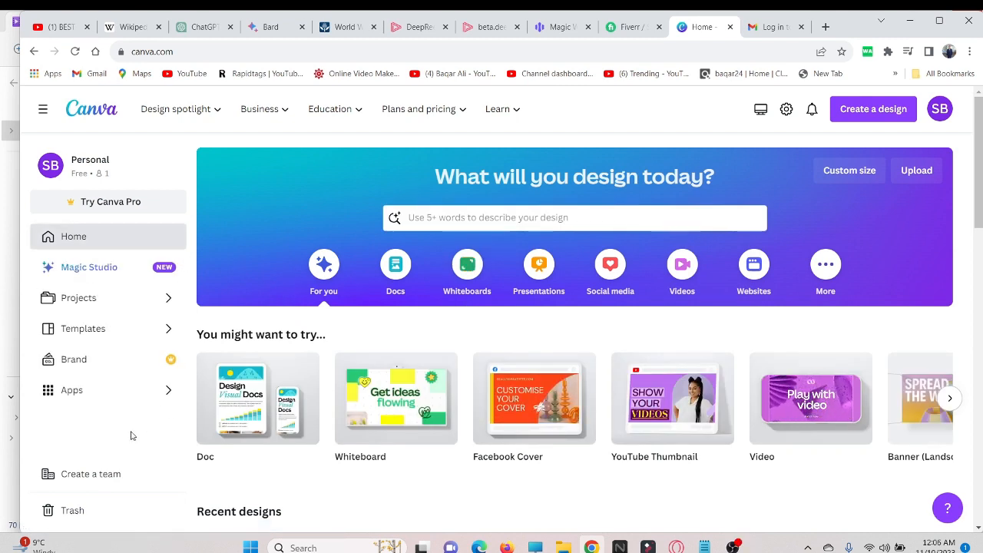
pyautogui.click(133, 397)
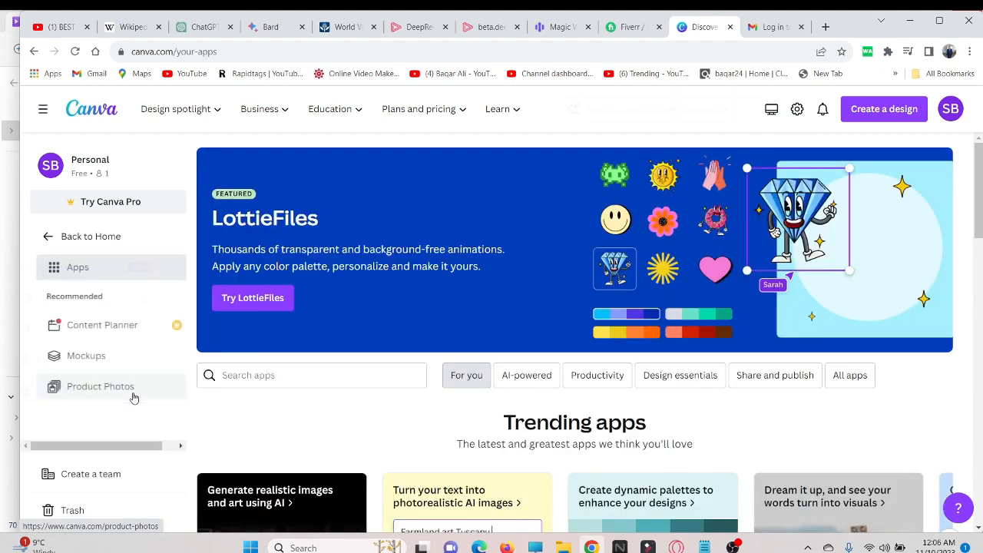
pyautogui.scroll(-5, 548, 401)
pyautogui.scroll(-2, 551, 406)
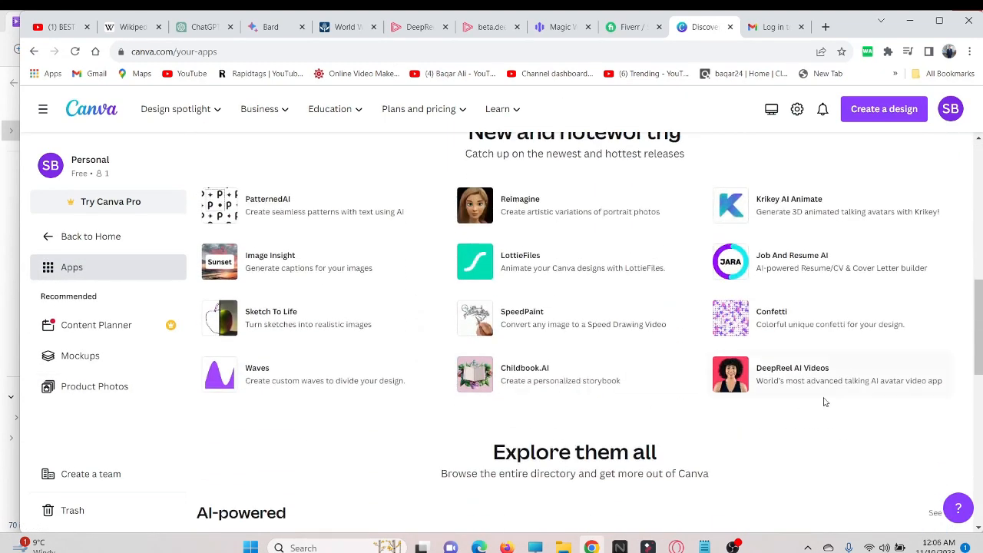
pyautogui.click(801, 380)
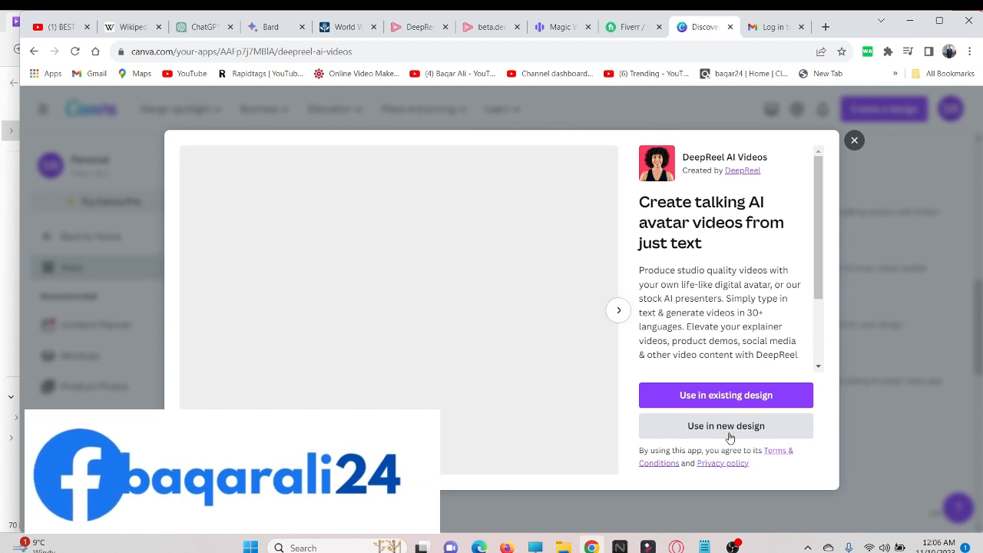
# Step: Use the DeepReel AI Videos app in a new design of the Video type
pyautogui.click(729, 427)
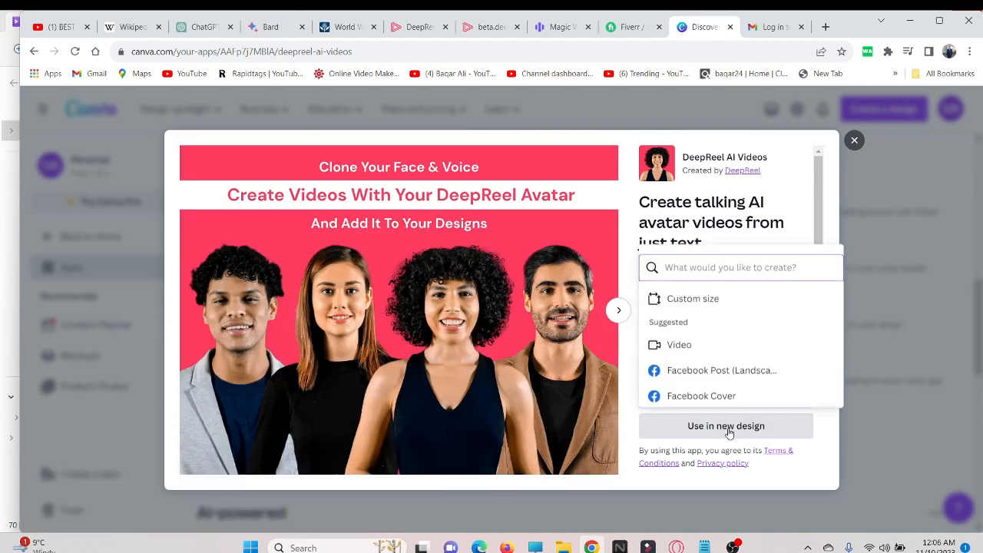
pyautogui.scroll(-3, 672, 368)
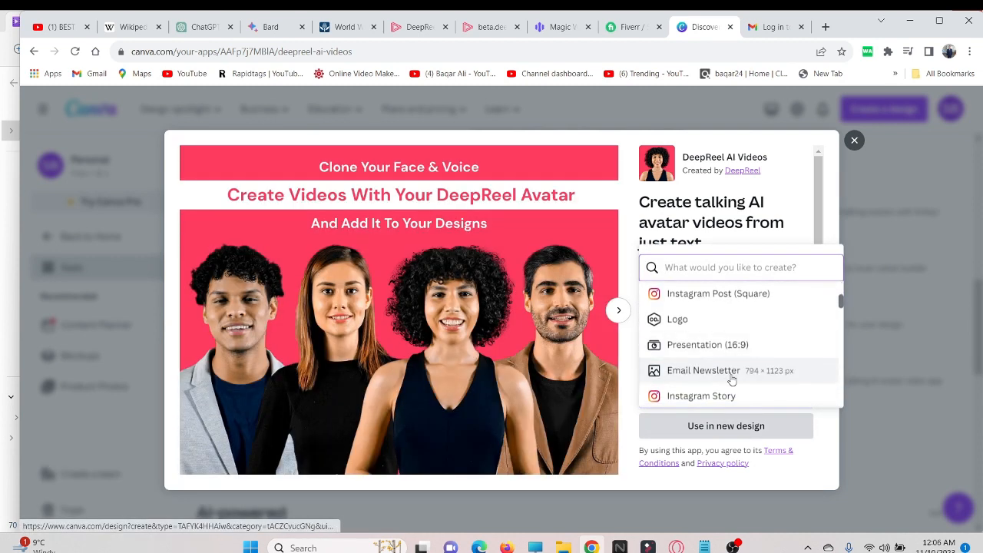
pyautogui.scroll(2, 732, 378)
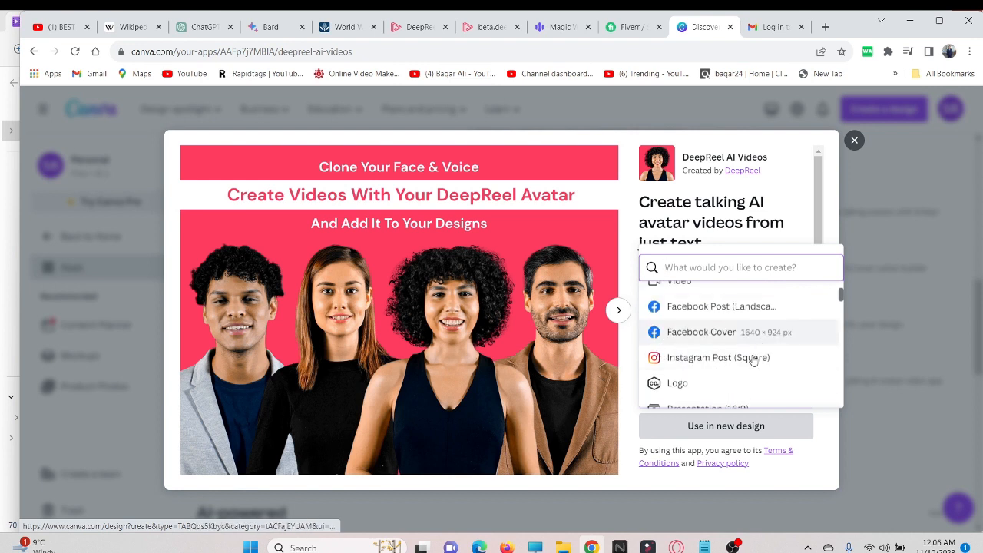
pyautogui.scroll(-3, 753, 361)
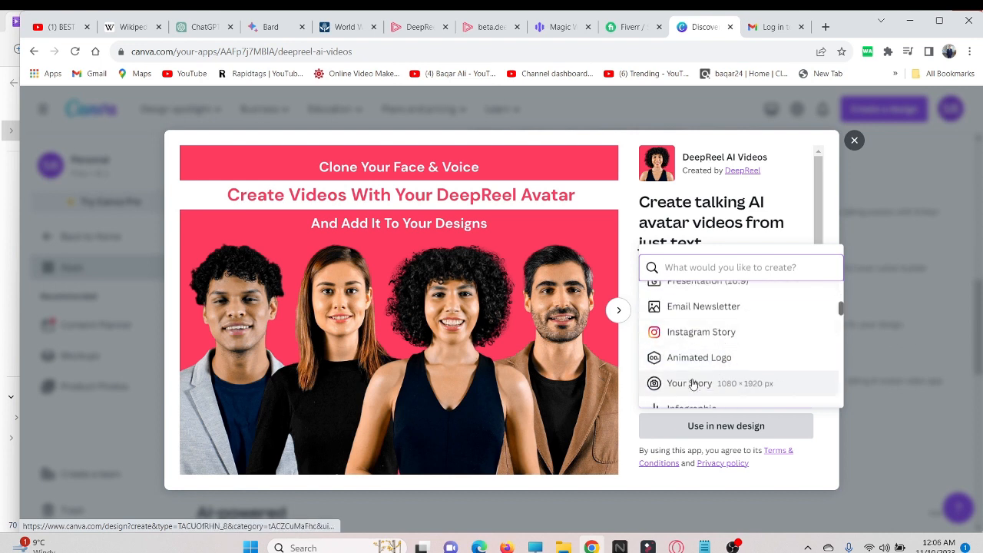
pyautogui.scroll(3, 732, 345)
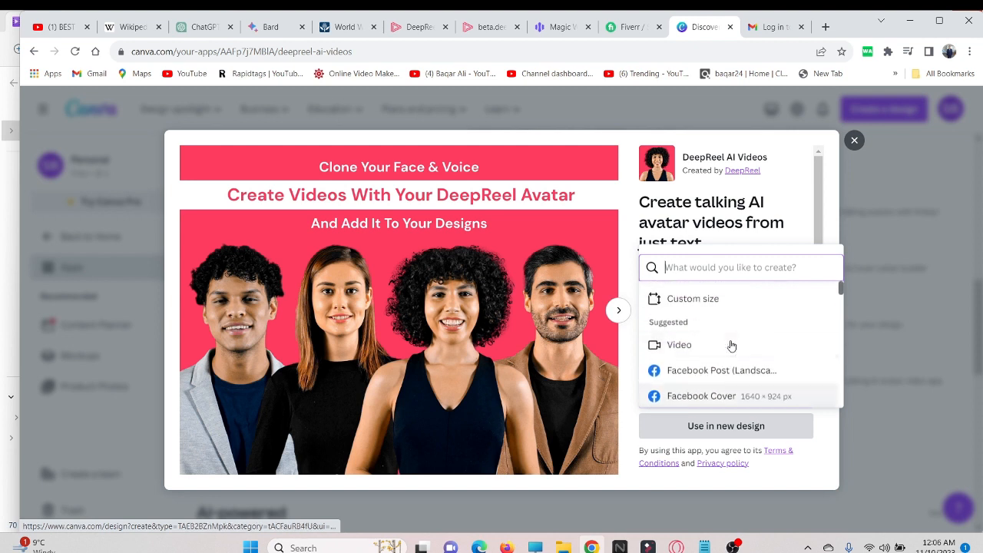
pyautogui.click(682, 345)
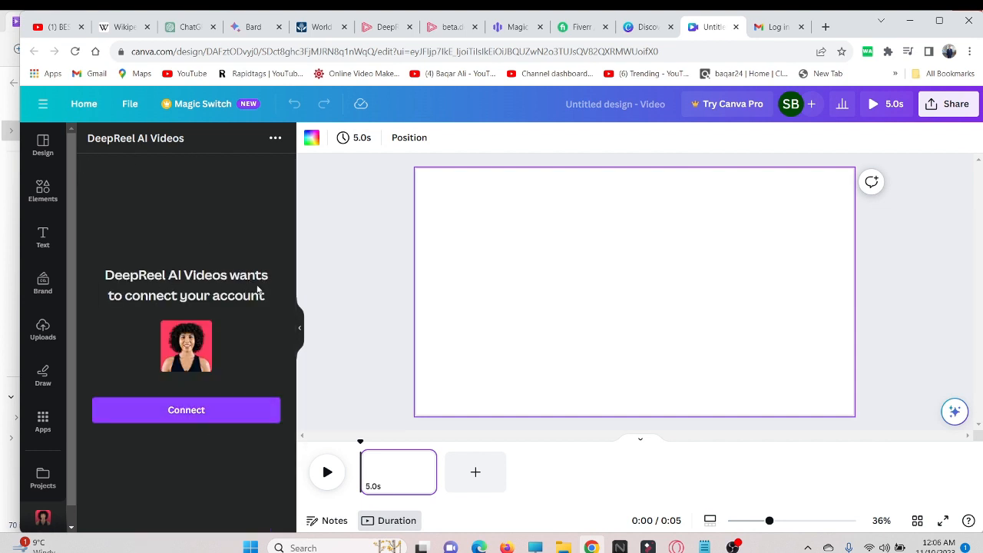
# Step: Connect the DeepReel AI Videos app and request a login code with the account's email address
pyautogui.click(185, 410)
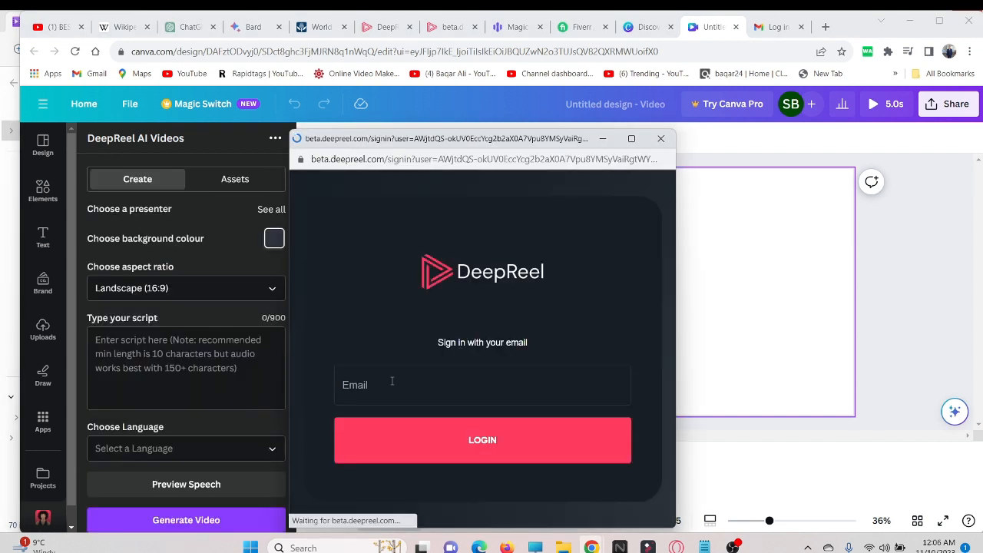
pyautogui.click(356, 388)
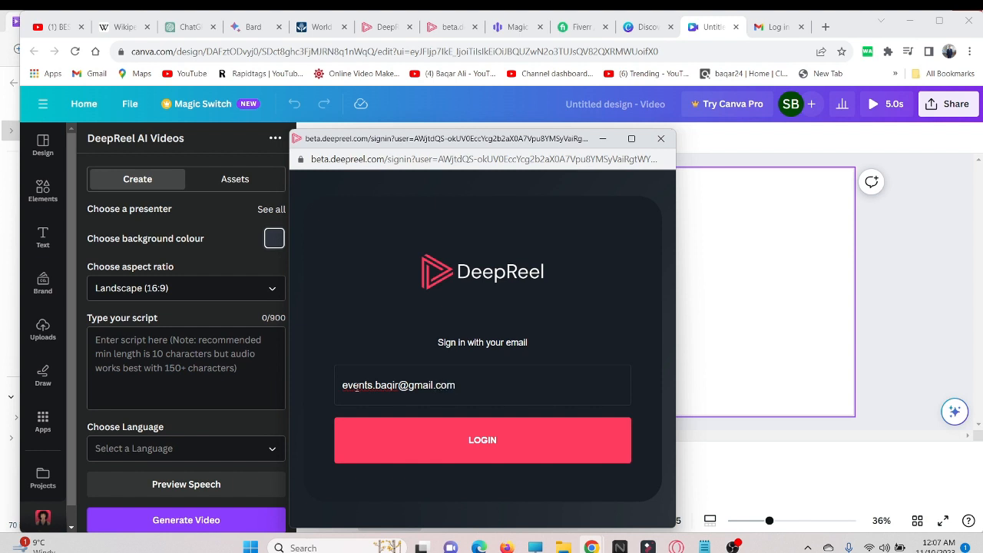
pyautogui.click(504, 453)
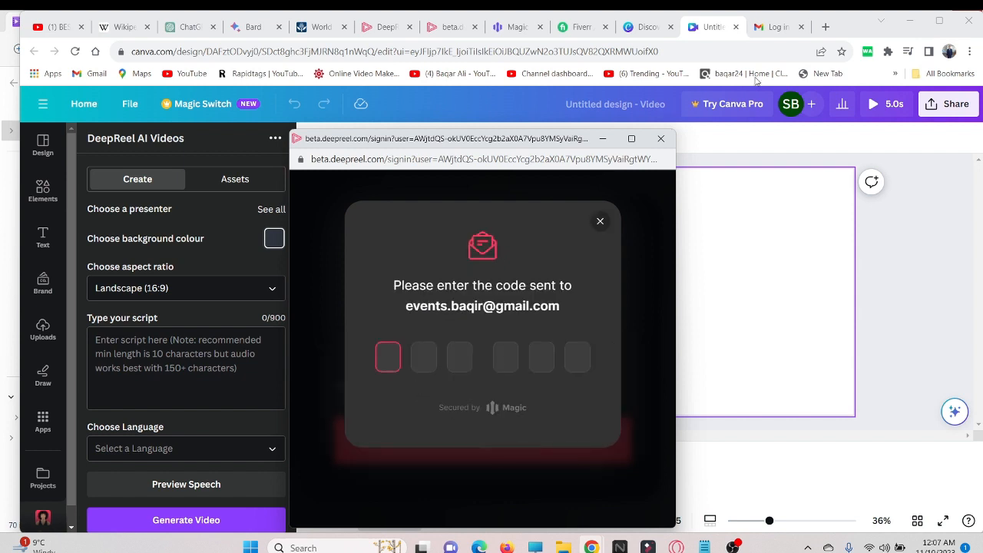
# Step: Open the newest "Log in to DeepReel" email in Gmail to read the login code, and return to the Canva video design
pyautogui.click(774, 27)
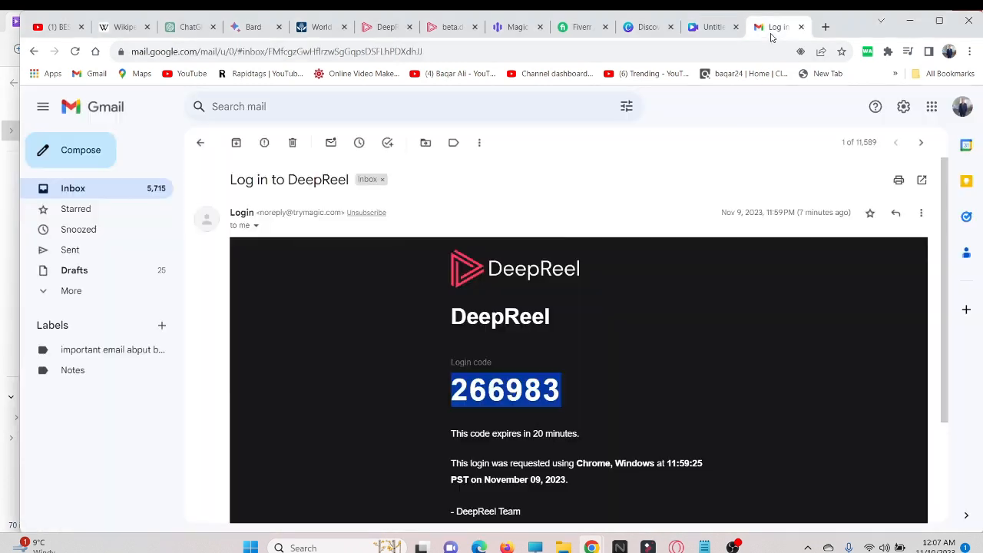
pyautogui.click(63, 192)
pyautogui.click(404, 215)
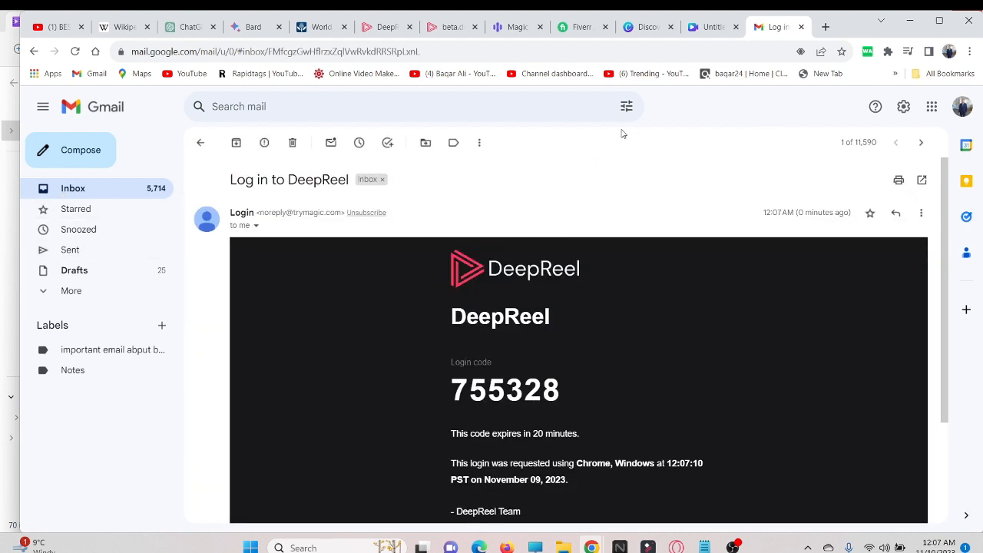
pyautogui.click(710, 27)
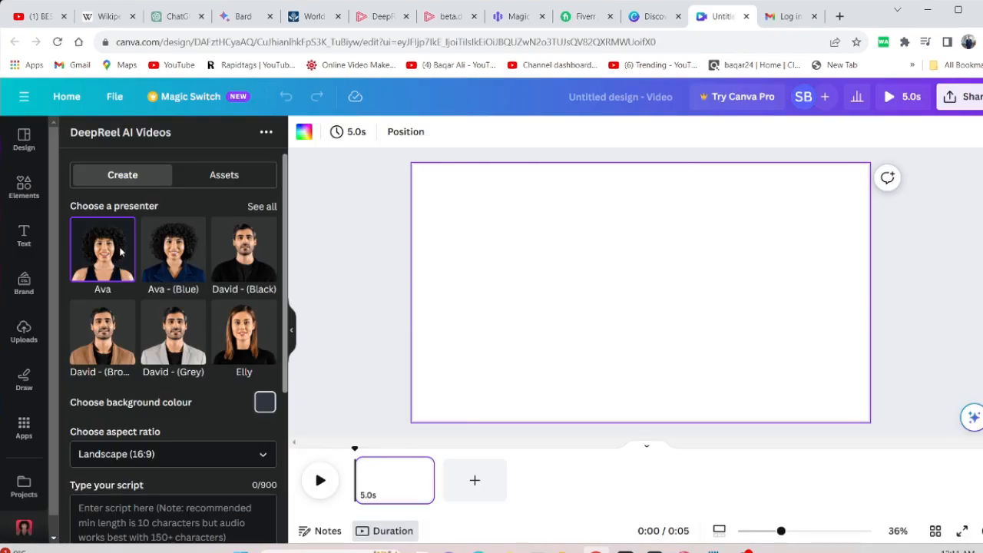
# Step: Try the Ava and David presenters in the DeepReel app and choose Elly as the video's presenter
pyautogui.click(183, 258)
pyautogui.click(107, 269)
pyautogui.click(252, 268)
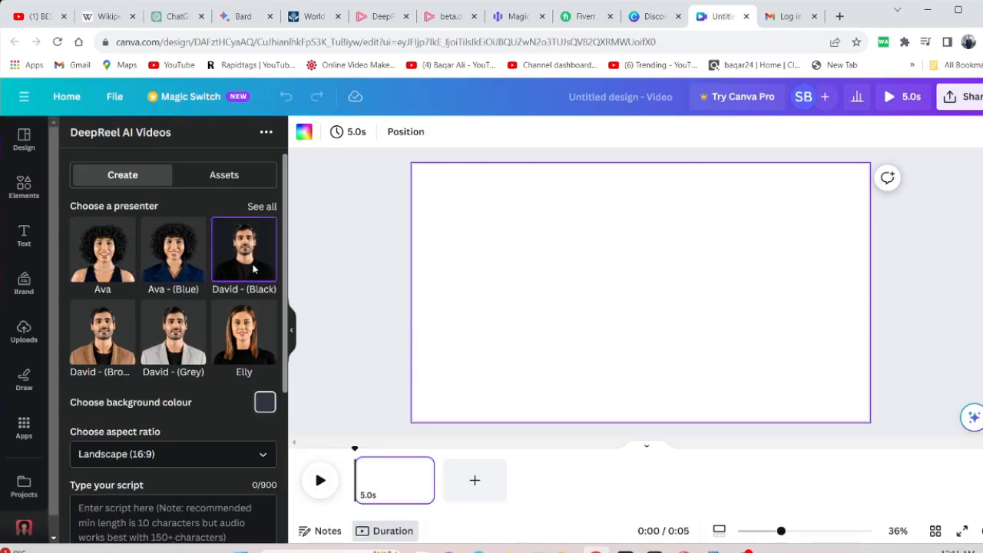
pyautogui.scroll(-3, 155, 346)
pyautogui.scroll(3, 170, 292)
pyautogui.click(111, 350)
pyautogui.click(184, 342)
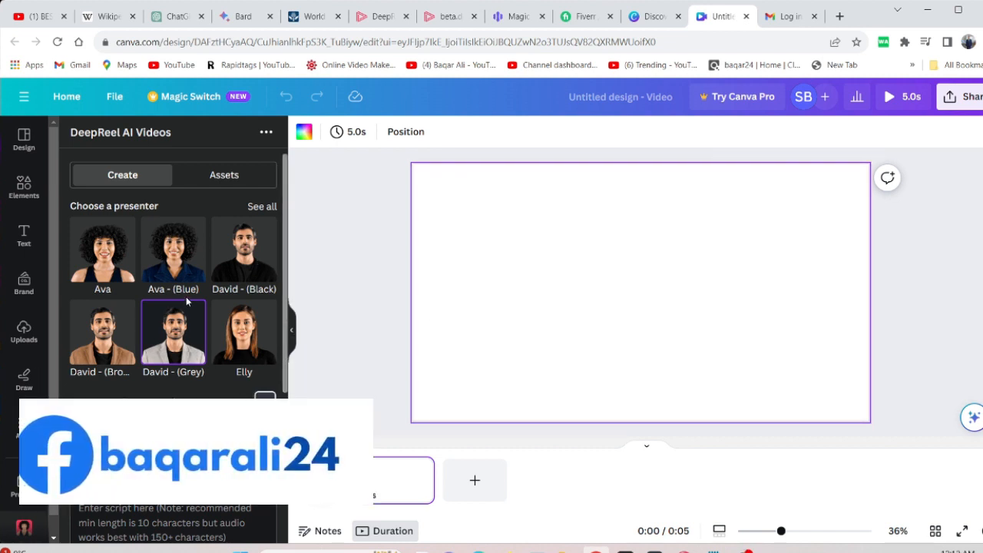
pyautogui.click(242, 331)
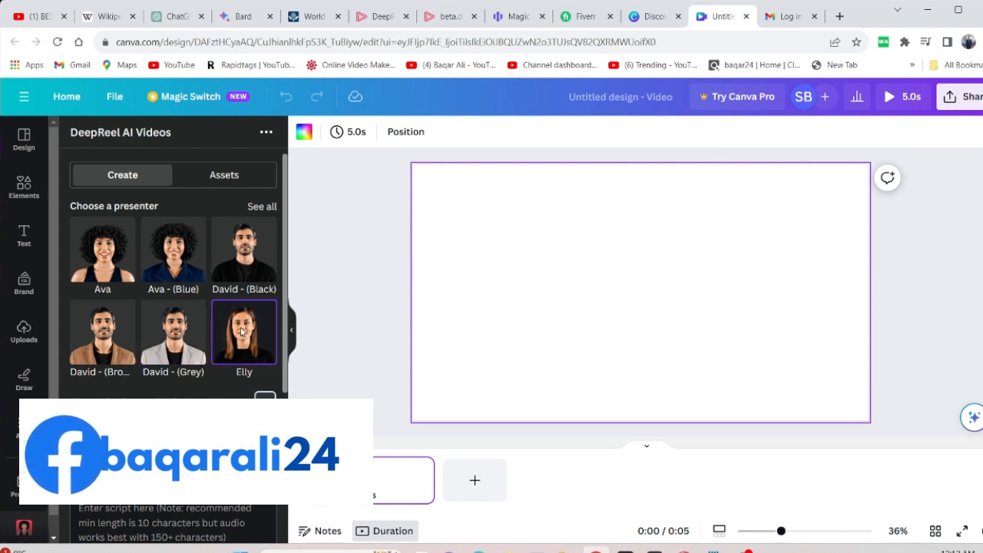
# Step: Copy the entire first World War II intro script from the DeepReel site and paste it into Canva as the presenter's script
pyautogui.scroll(-2, 247, 338)
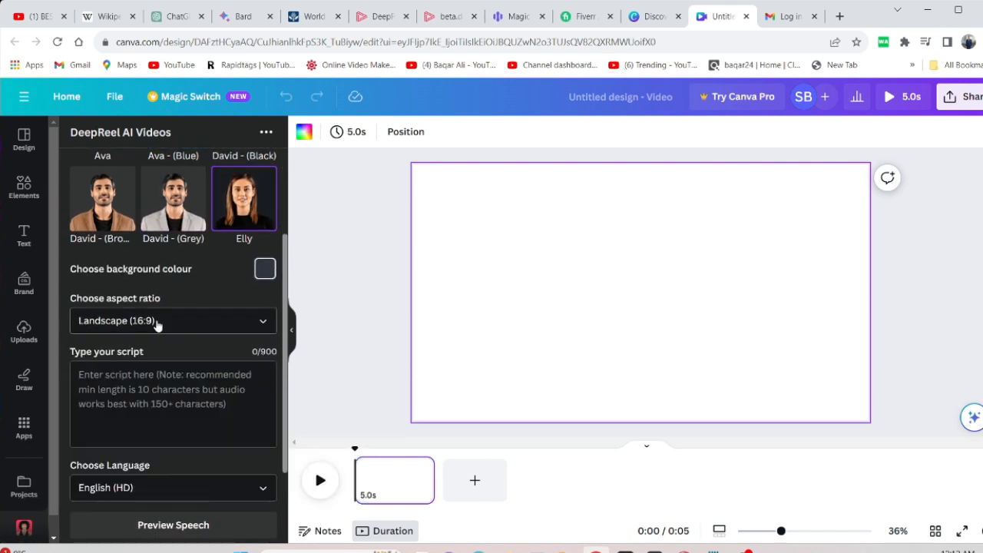
pyautogui.scroll(-1, 161, 325)
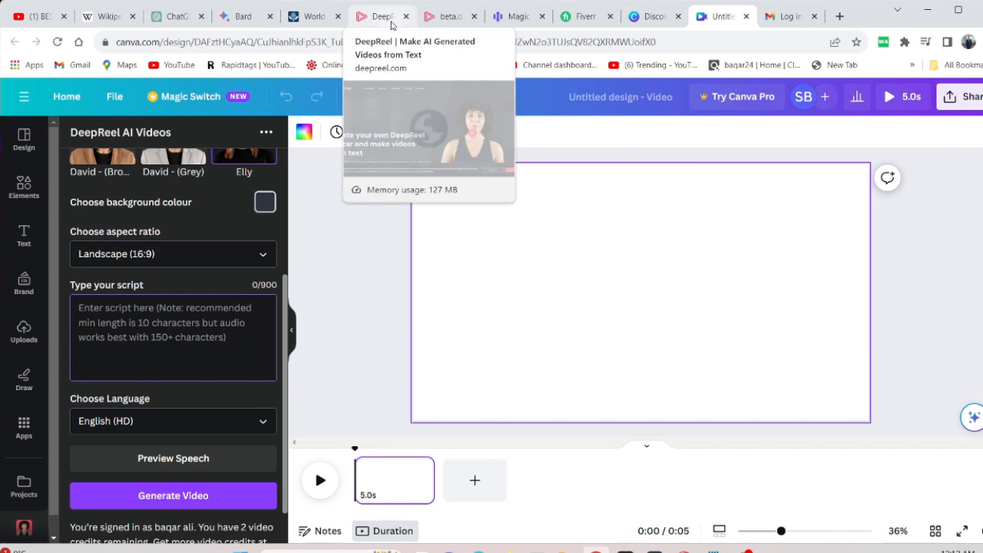
pyautogui.click(443, 20)
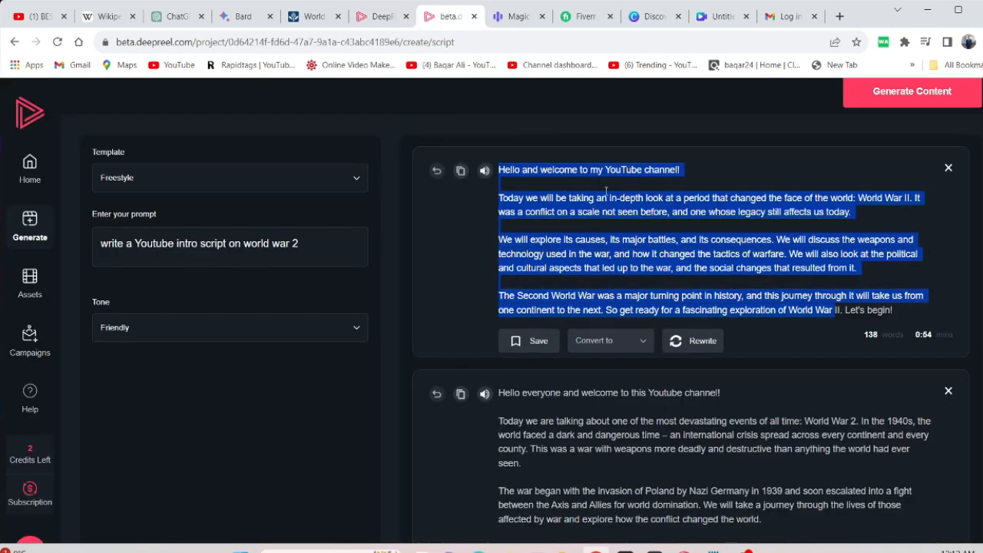
pyautogui.click(729, 181)
pyautogui.moveTo(499, 170); pyautogui.dragTo(903, 313)
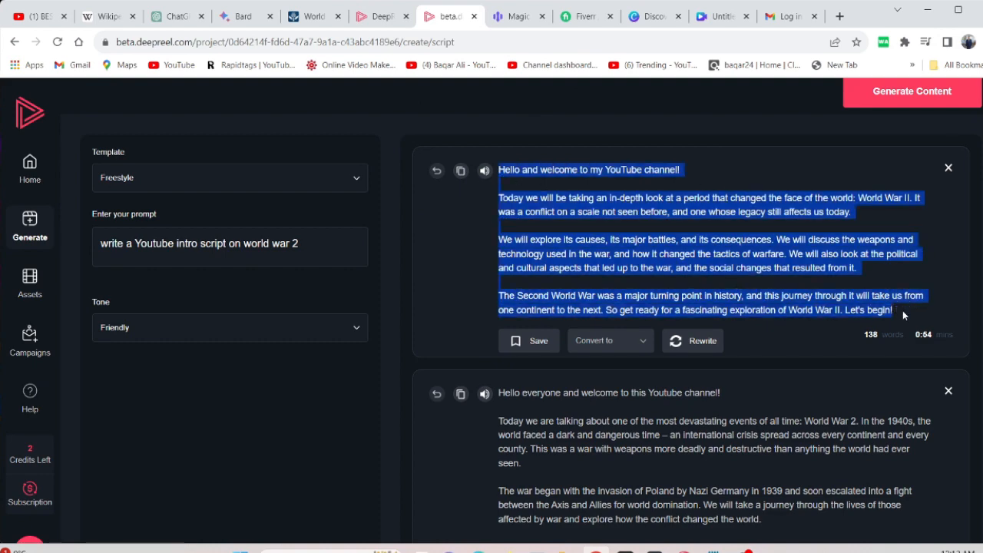
pyautogui.rightClick(758, 251)
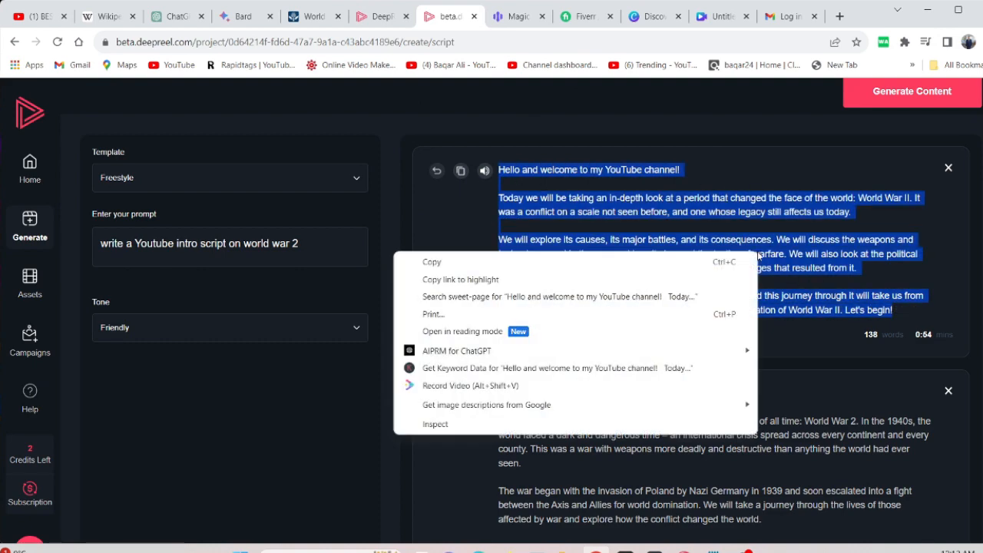
pyautogui.click(494, 263)
pyautogui.click(725, 15)
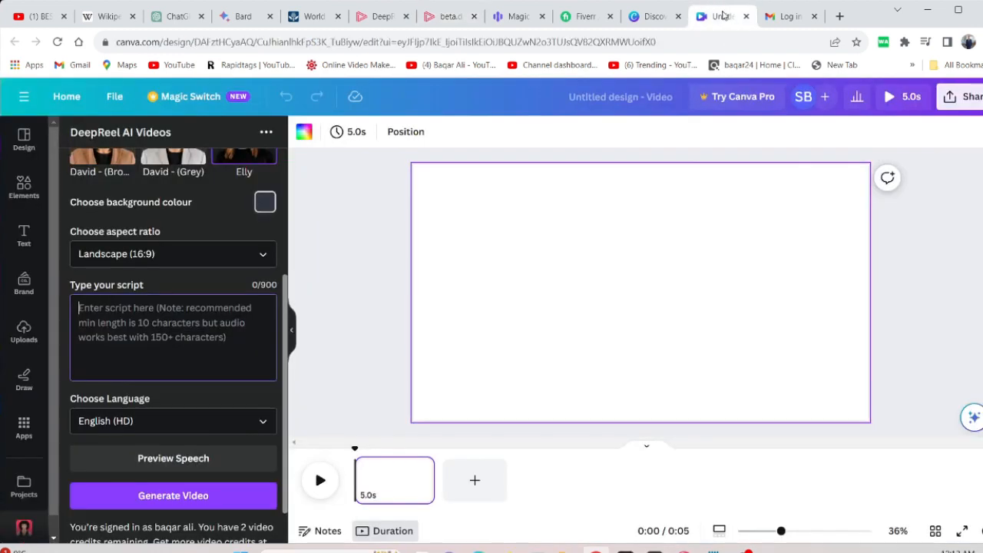
pyautogui.click(135, 335)
pyautogui.write("The Second World War was a major turning point in history, and this journey through it will take us from one continent to the next. So get ready for a fascinating exploration of World War II. Let's begin!")
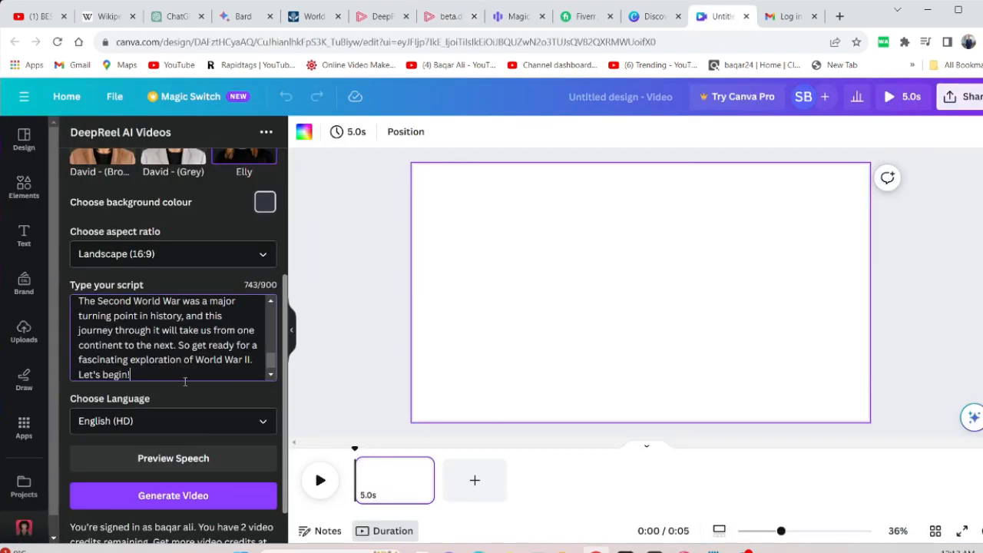
# Step: Look through the available script languages in the DeepReel app and keep English (HD) selected
pyautogui.scroll(-1, 135, 338)
pyautogui.click(131, 378)
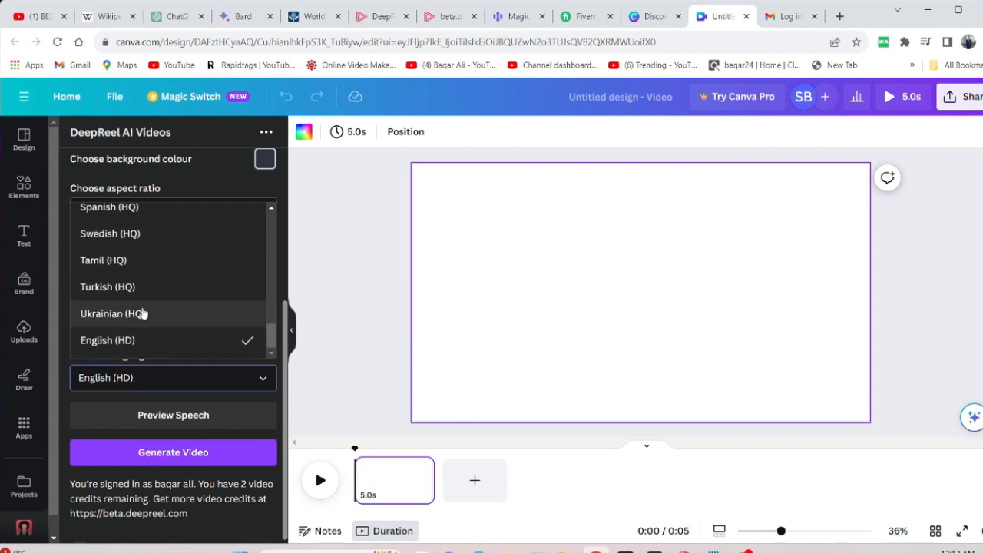
pyautogui.scroll(2, 142, 312)
pyautogui.scroll(-2, 142, 313)
pyautogui.scroll(10, 160, 295)
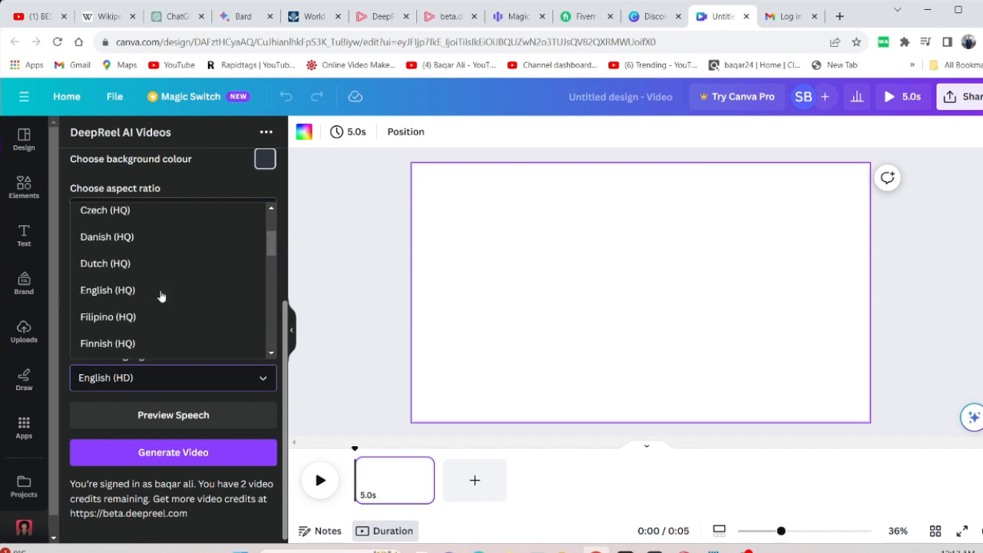
pyautogui.scroll(-2, 160, 296)
pyautogui.scroll(2, 161, 294)
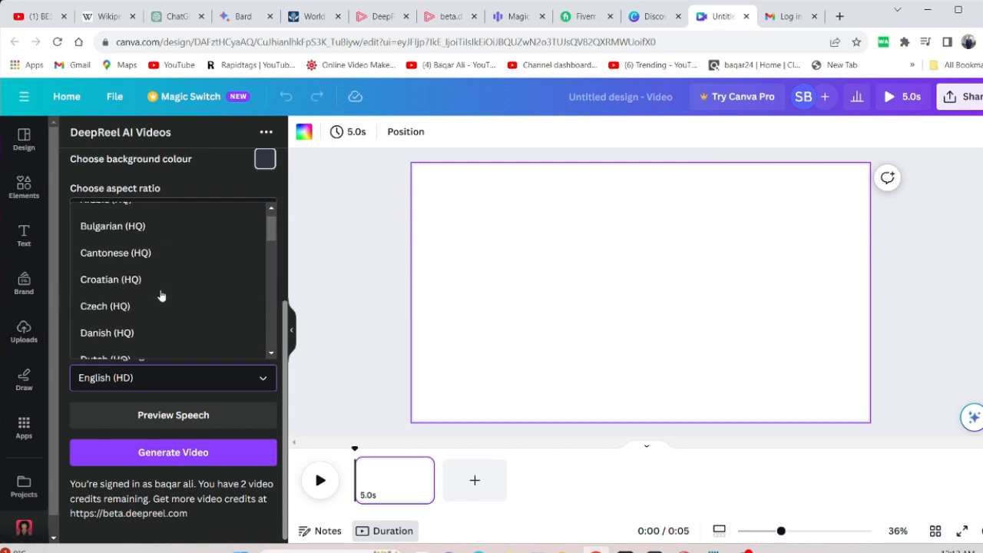
pyautogui.scroll(-4, 136, 307)
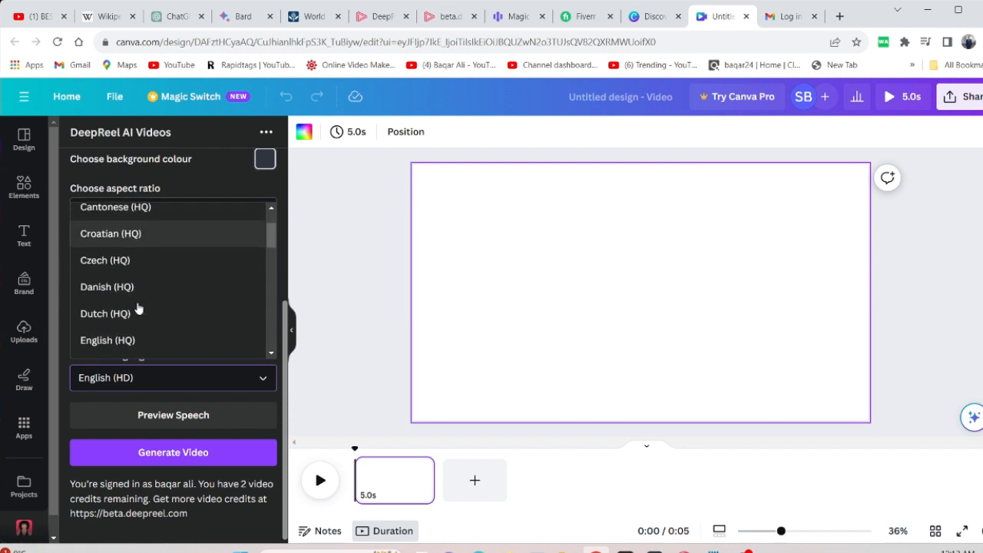
pyautogui.scroll(-4, 138, 308)
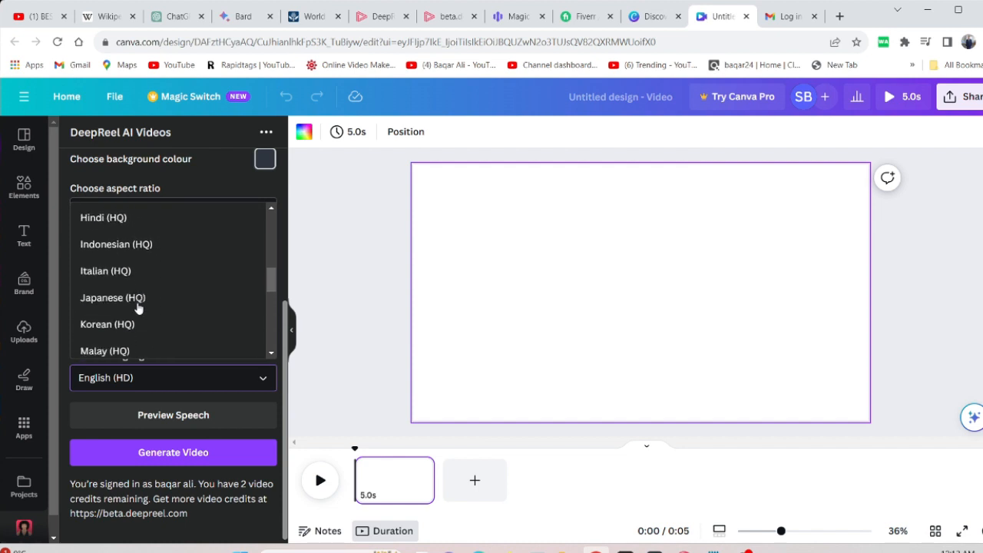
pyautogui.scroll(-4, 138, 307)
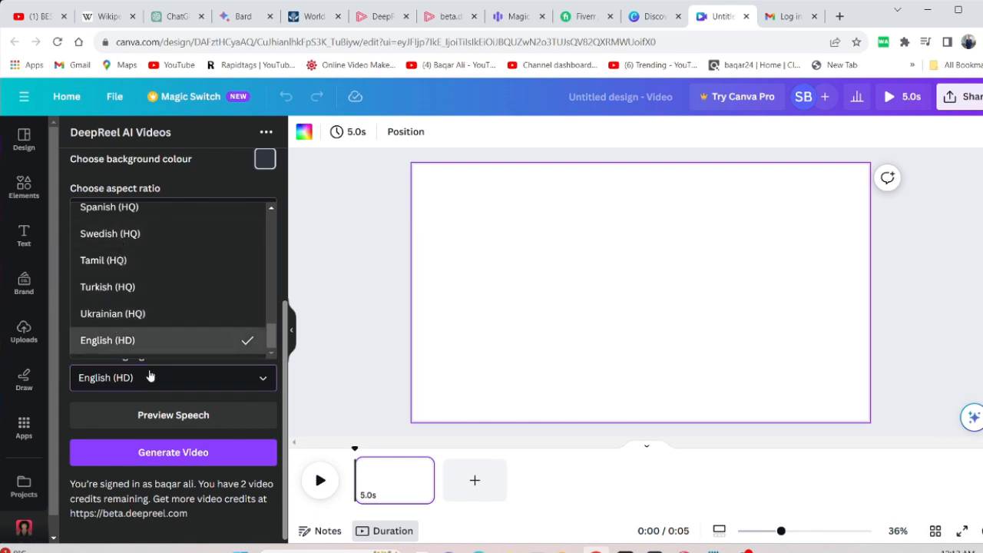
pyautogui.click(115, 345)
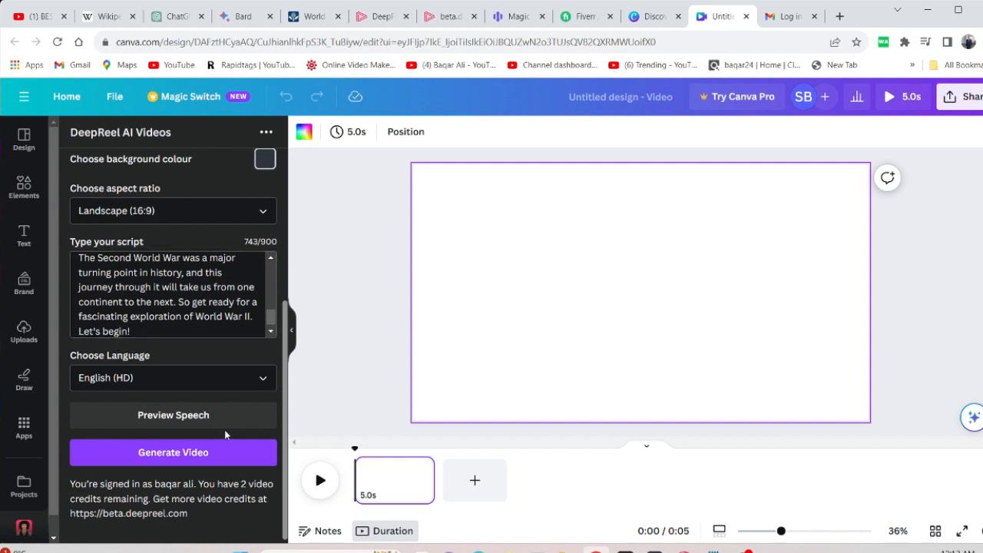
# Step: Start a speech preview of the script and set the presenter video's background colour to dark green
pyautogui.click(187, 416)
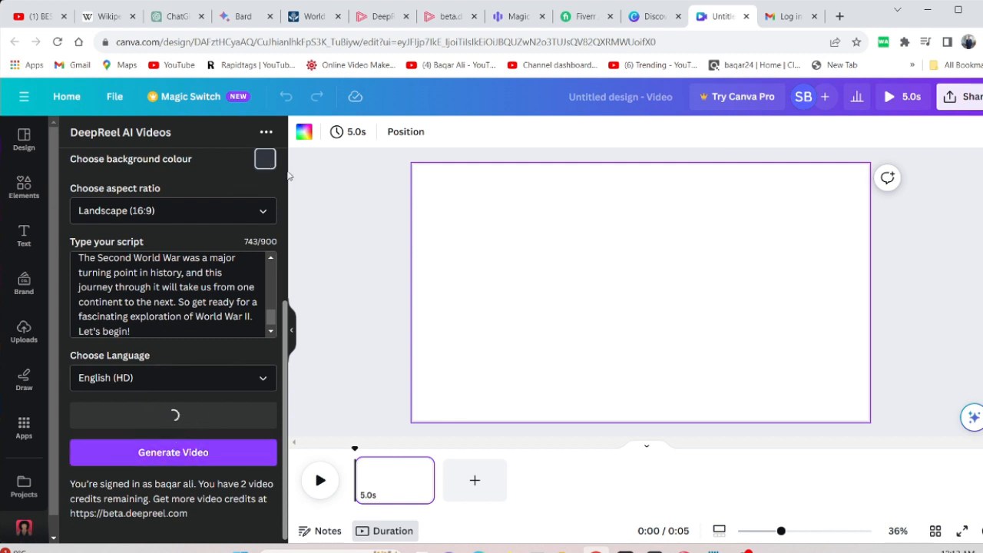
pyautogui.click(262, 163)
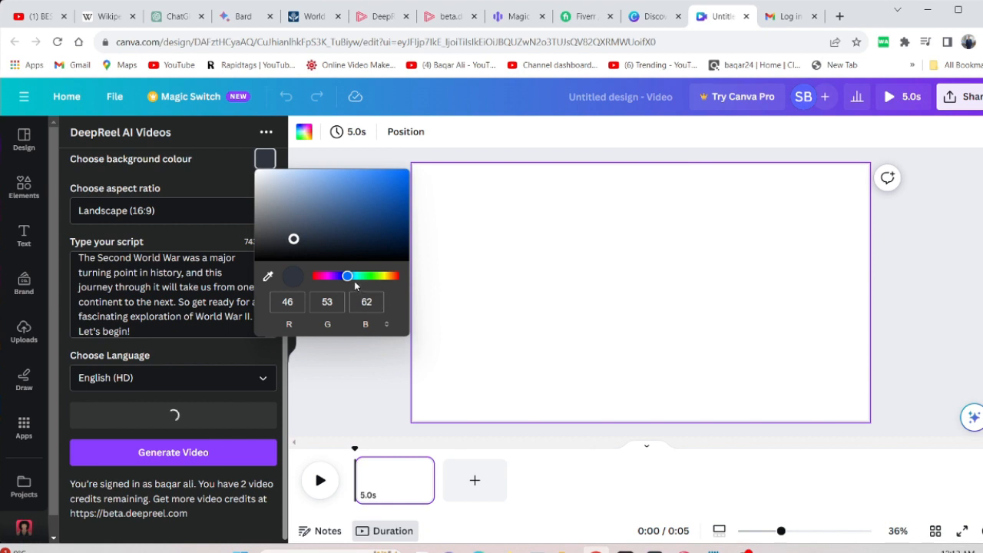
pyautogui.moveTo(350, 280); pyautogui.dragTo(374, 289)
pyautogui.click(377, 382)
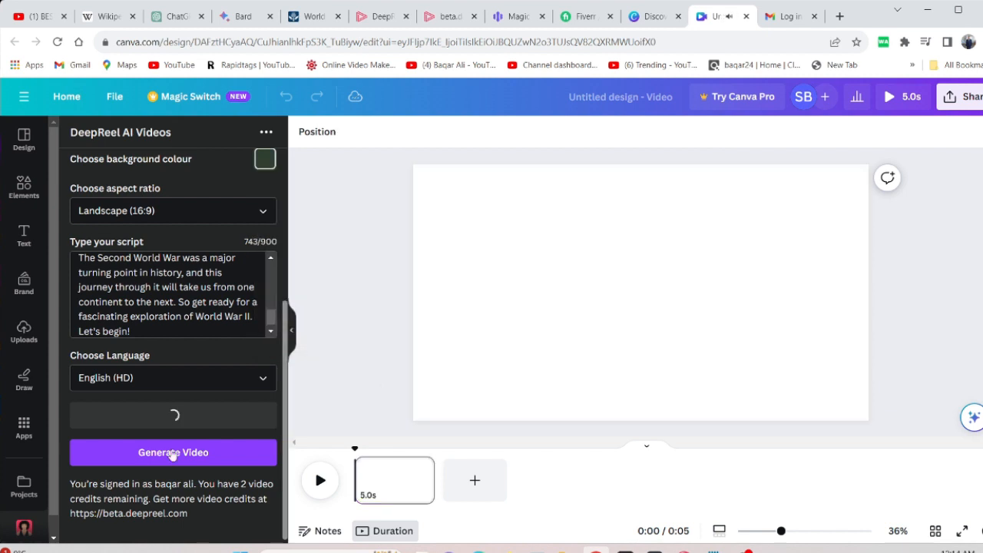
# Step: Adjust the system volume and follow the script text while listening to the speech preview
pyautogui.scroll(5, 239, 300)
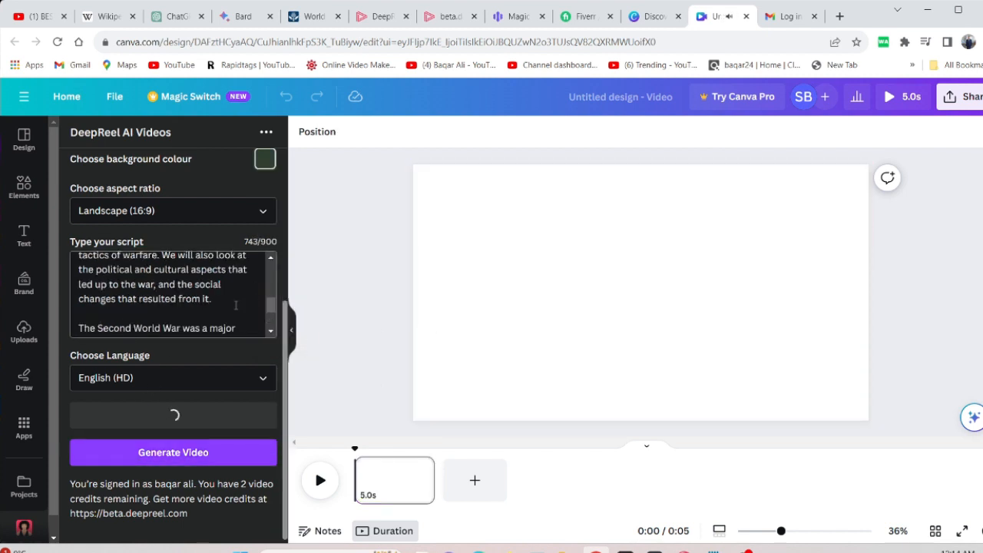
pyautogui.click(898, 550)
pyautogui.click(850, 478)
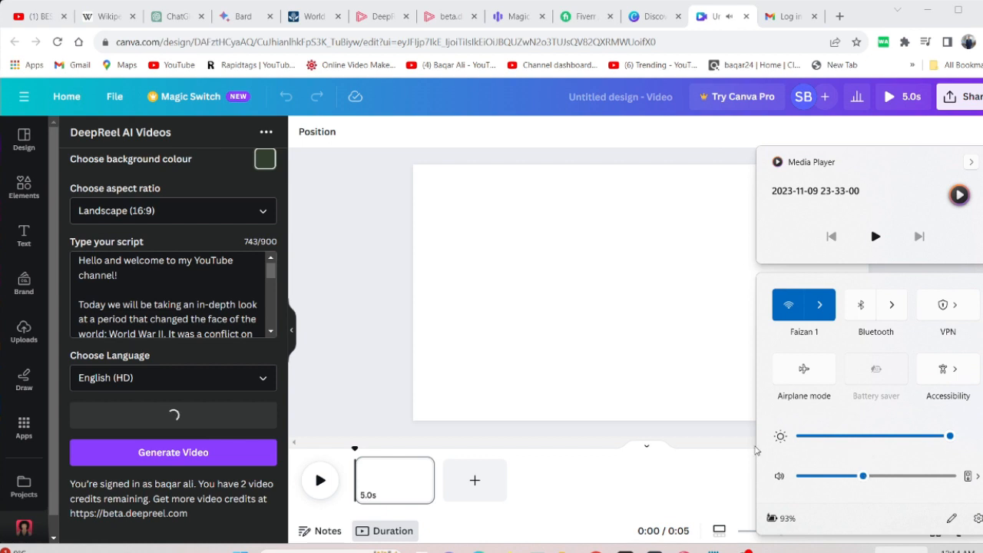
pyautogui.click(732, 447)
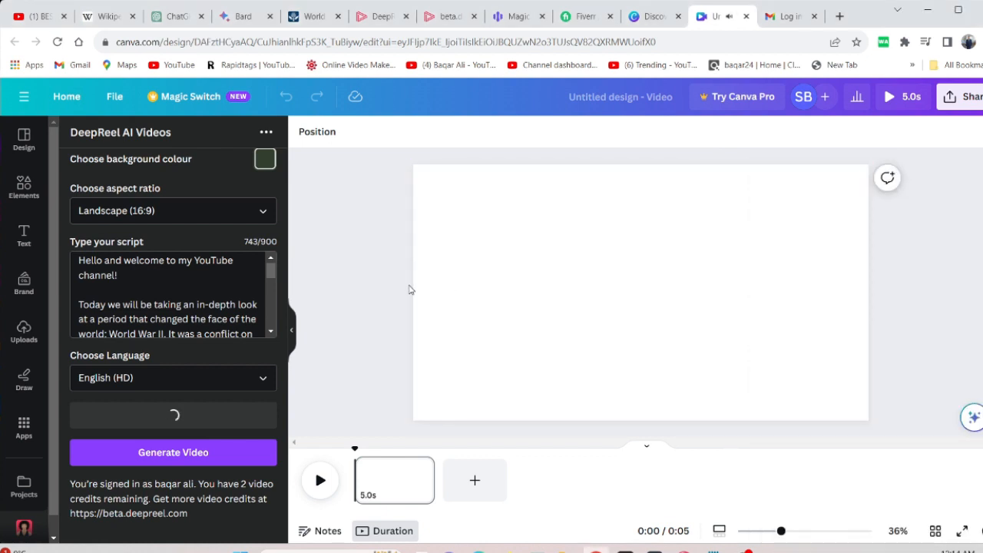
pyautogui.scroll(-5, 231, 322)
pyautogui.scroll(1, 273, 331)
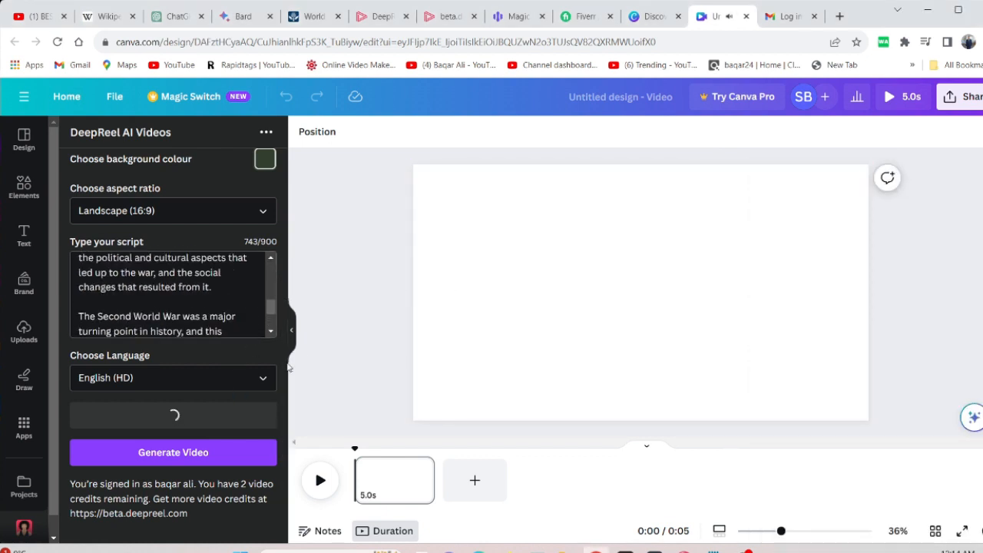
pyautogui.moveTo(285, 357); pyautogui.dragTo(288, 407)
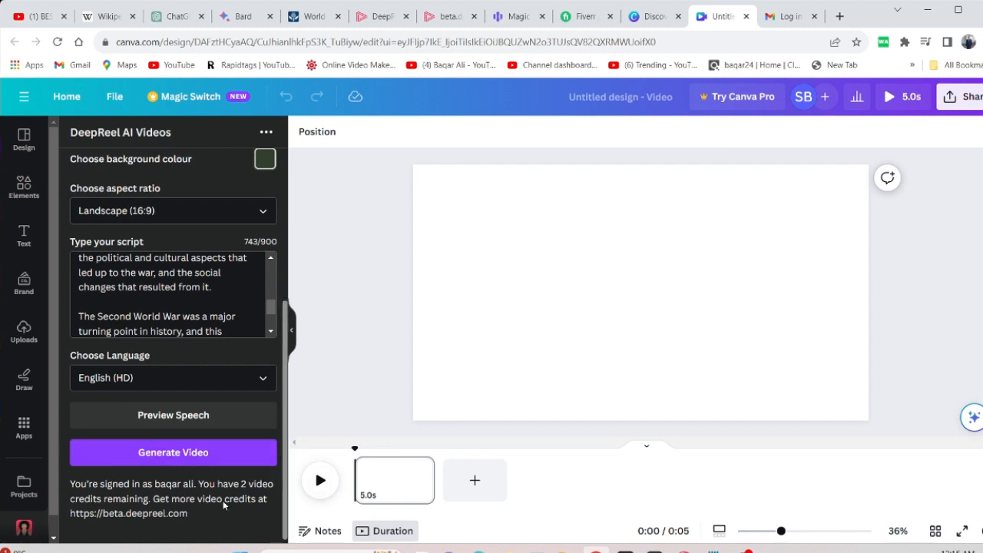
# Step: Generate the Elly presenter video and enlarge it on the canvas to span the full page width from the upper edge
pyautogui.click(190, 453)
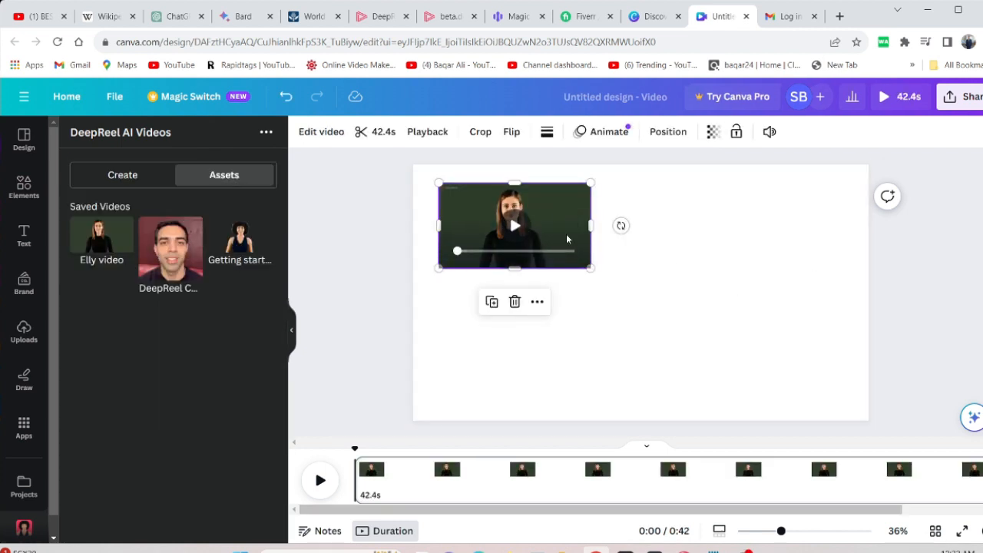
pyautogui.moveTo(591, 268); pyautogui.dragTo(845, 479)
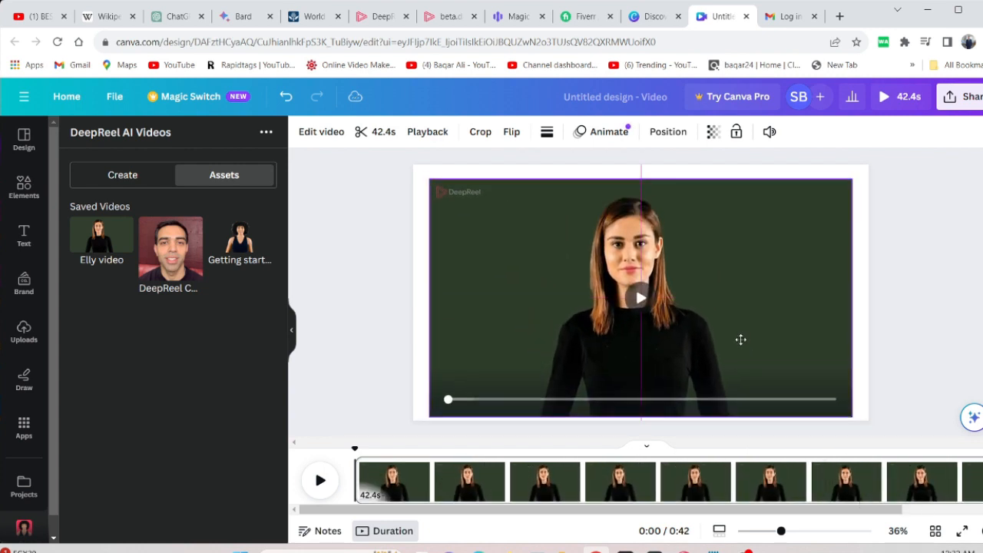
pyautogui.moveTo(416, 179); pyautogui.dragTo(413, 165)
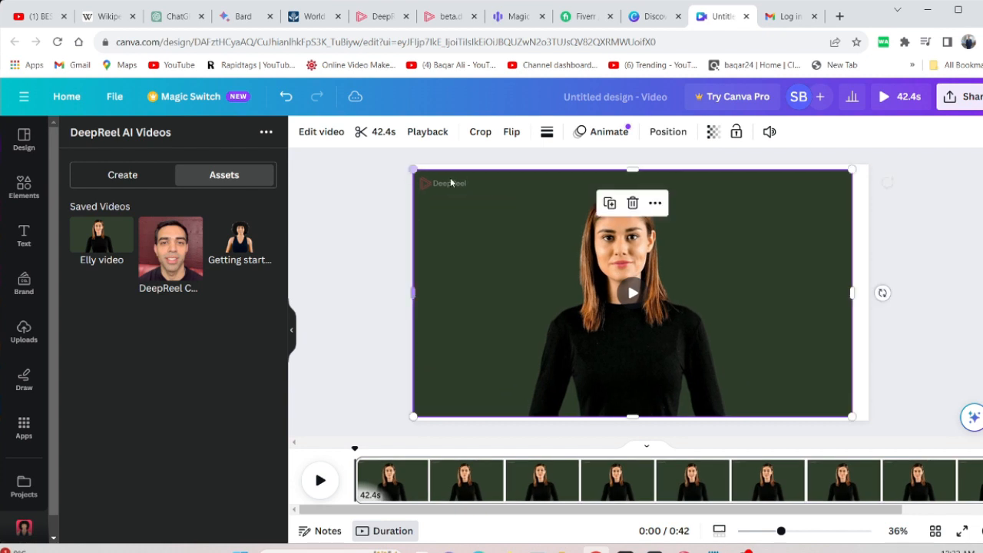
pyautogui.moveTo(633, 166); pyautogui.dragTo(636, 166)
pyautogui.moveTo(852, 289); pyautogui.dragTo(868, 289)
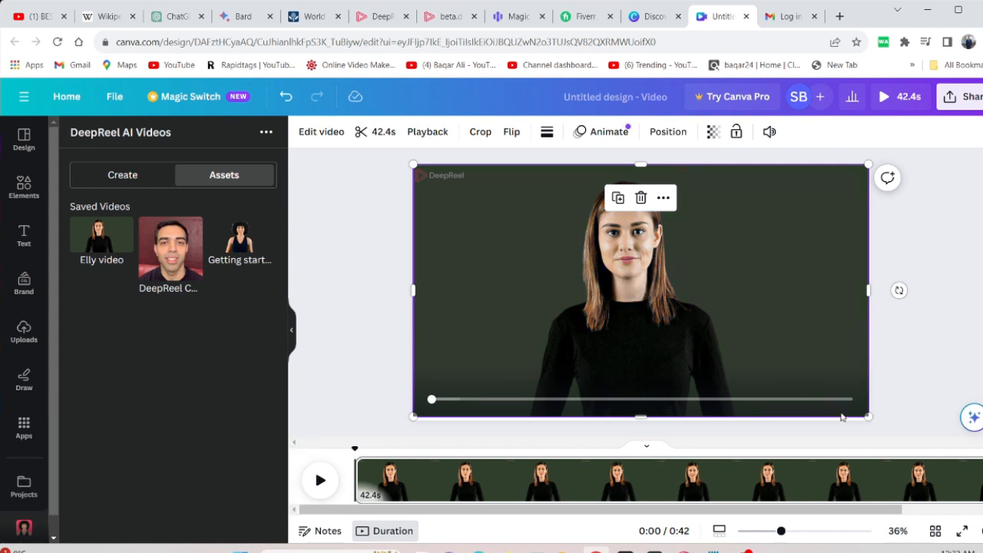
# Step: Raise the system volume, watch the generated Elly video, skip ahead in it and pause playback
pyautogui.click(899, 550)
pyautogui.click(902, 476)
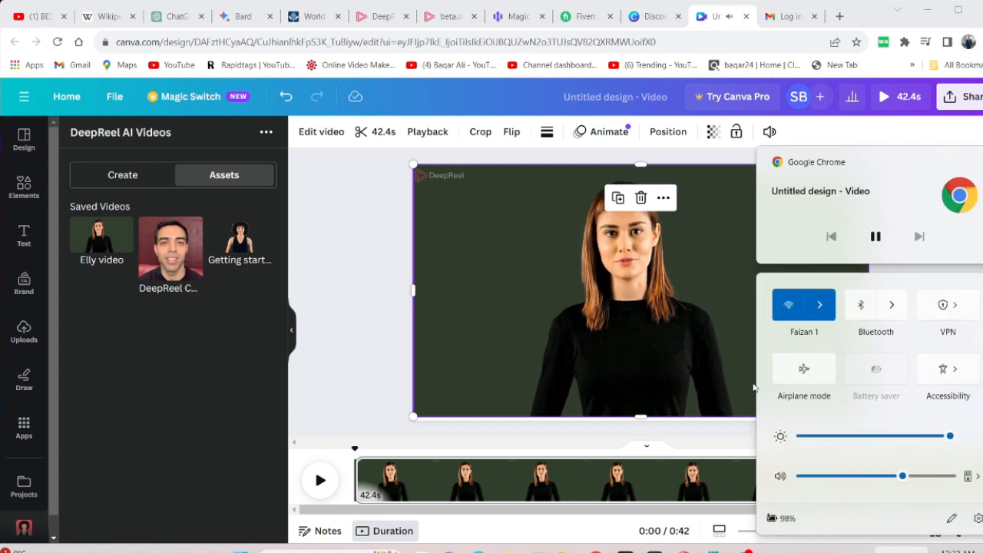
pyautogui.click(348, 372)
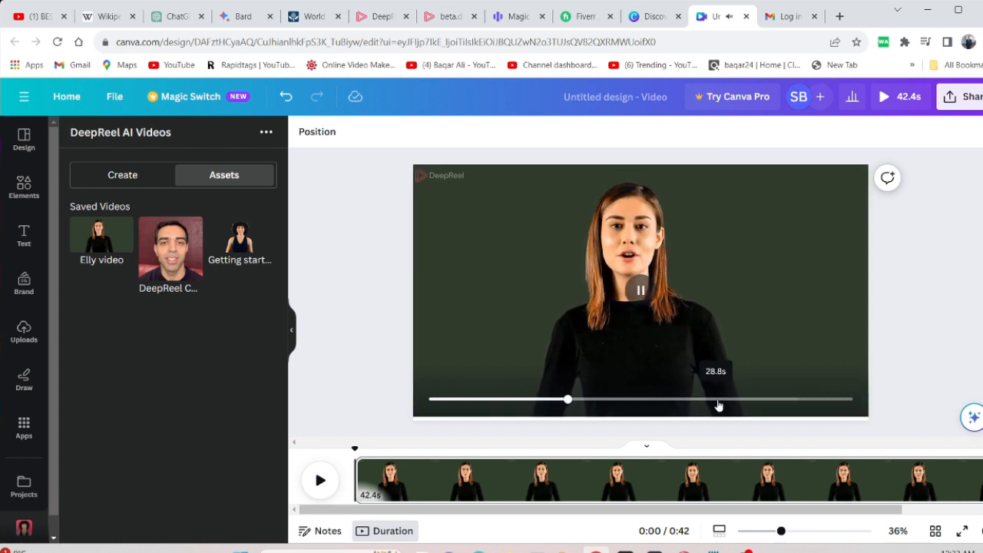
pyautogui.click(741, 399)
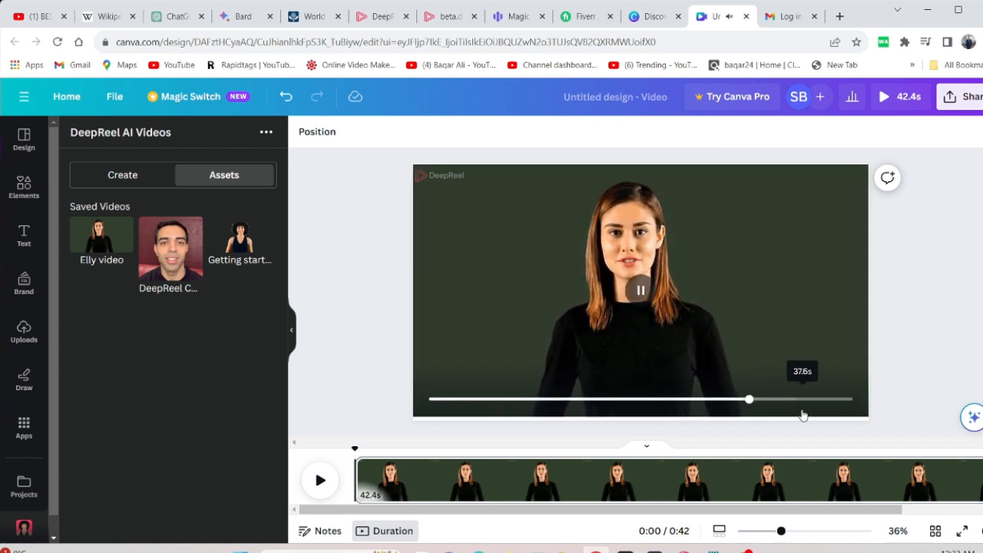
pyautogui.click(601, 311)
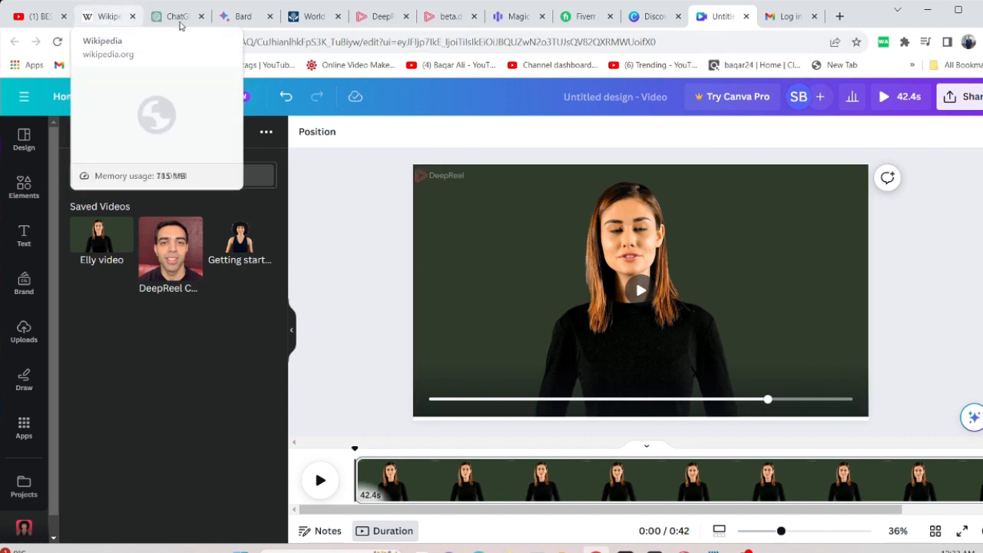
# Step: Copy the opening paragraph of Bard's World War II rewrite, from "World War II was the deadliest conflict" to "surrender of Japan."
pyautogui.click(232, 16)
pyautogui.scroll(5, 423, 307)
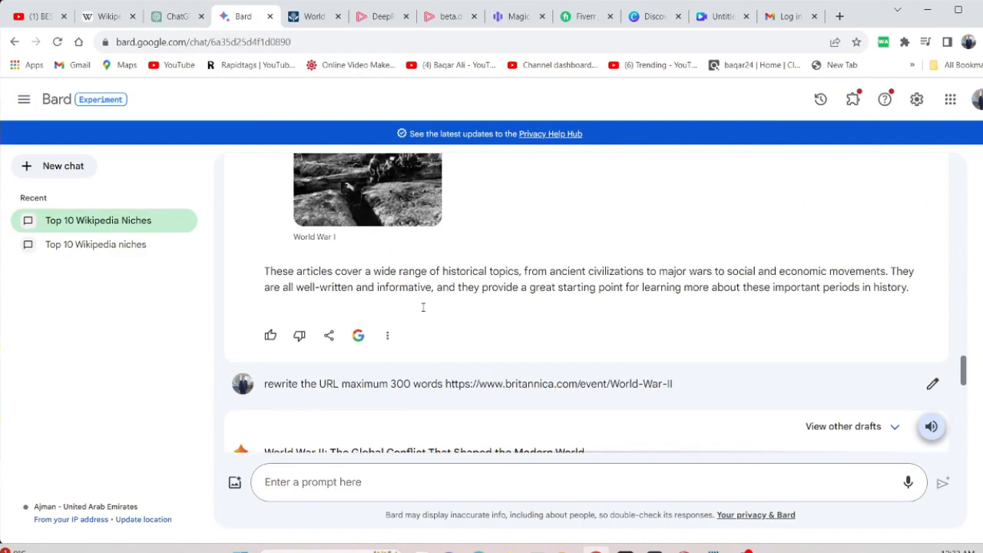
pyautogui.scroll(-6, 422, 307)
pyautogui.scroll(2, 422, 325)
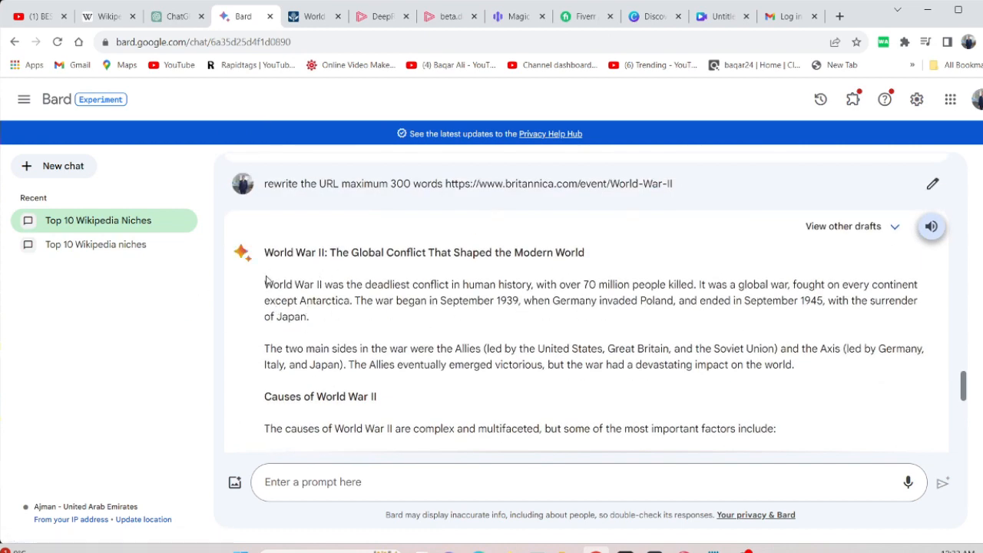
pyautogui.moveTo(265, 284); pyautogui.dragTo(359, 318)
pyautogui.rightClick(344, 294)
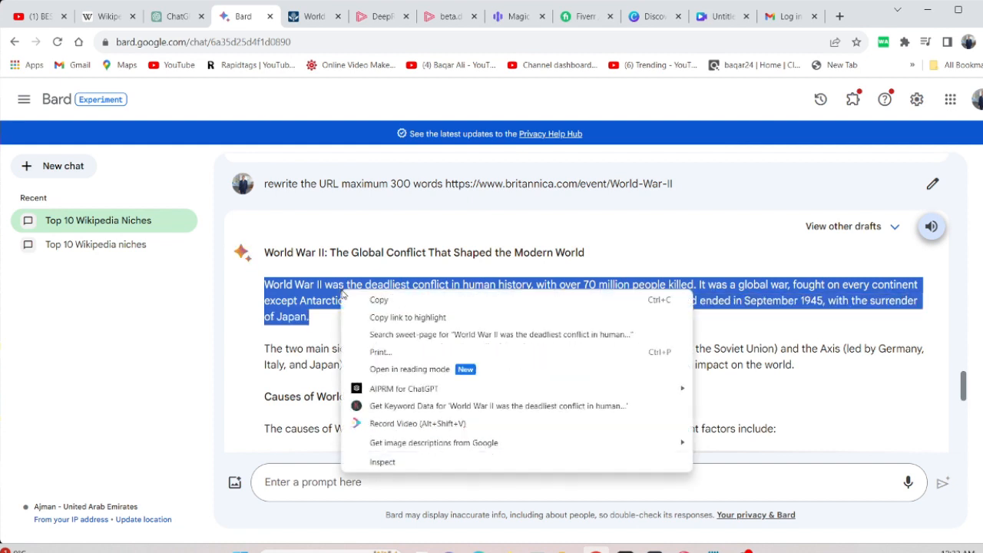
pyautogui.click(369, 303)
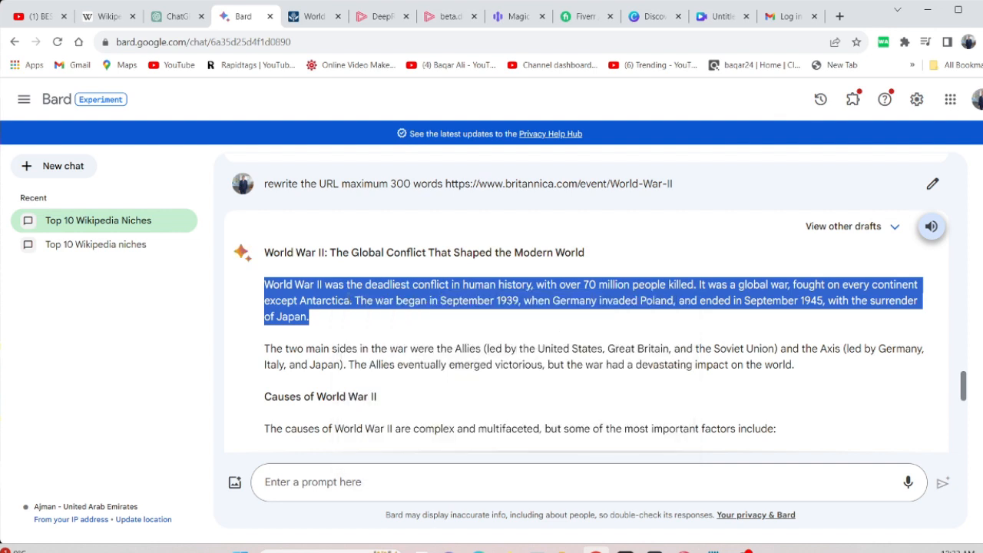
pyautogui.rightClick(331, 296)
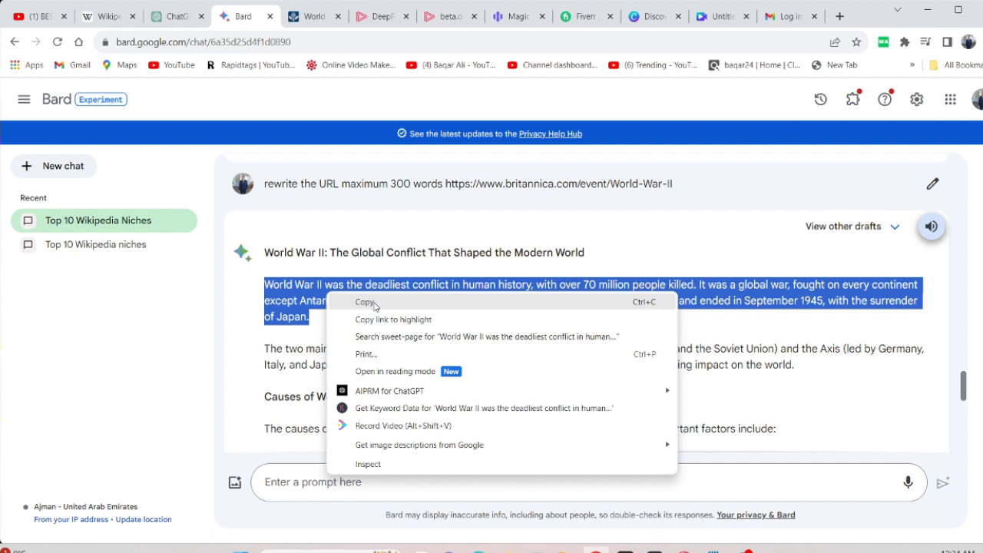
pyautogui.click(366, 303)
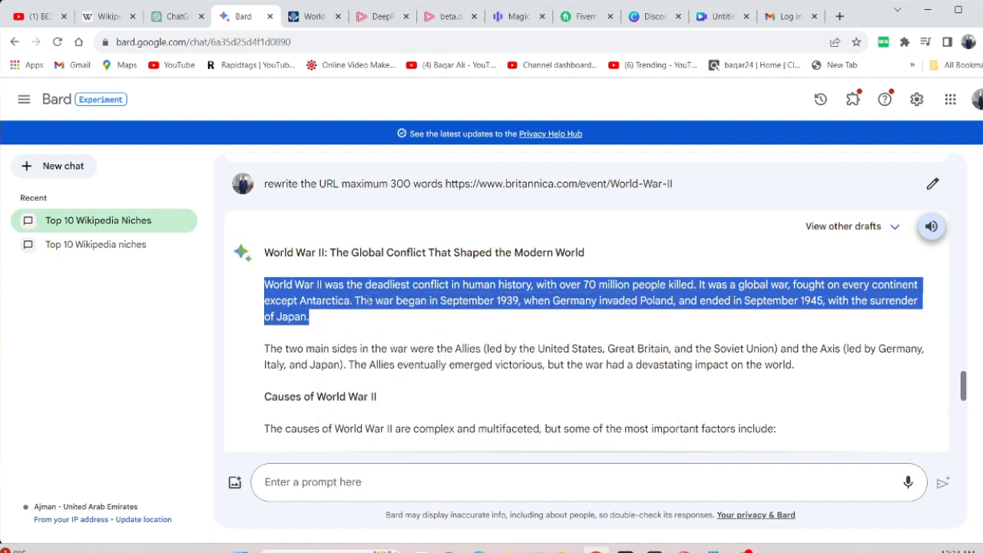
# Step: Return to the Canva design, start a new Elly video in DeepReel and set its background colour to dark green, RGB 46, 62, 47
pyautogui.click(716, 17)
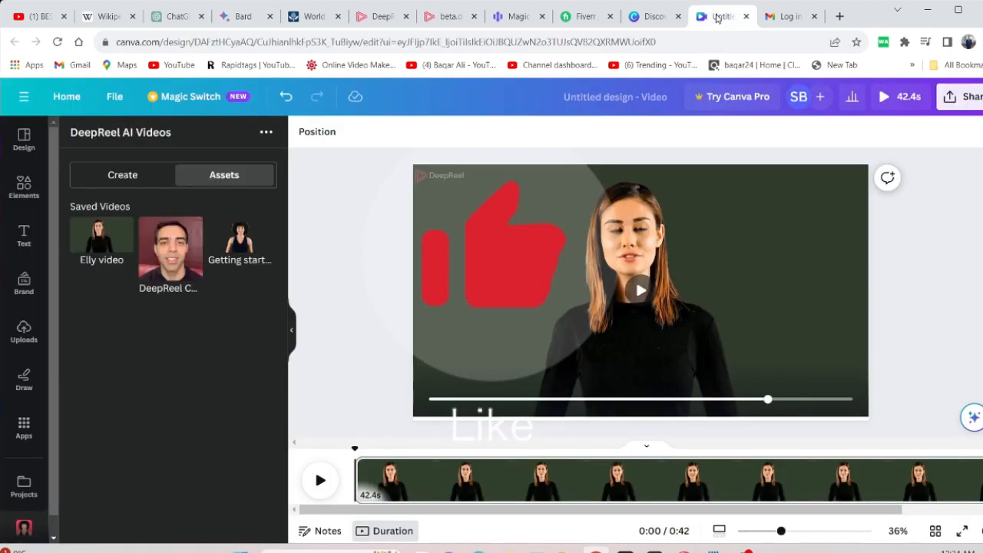
pyautogui.click(122, 176)
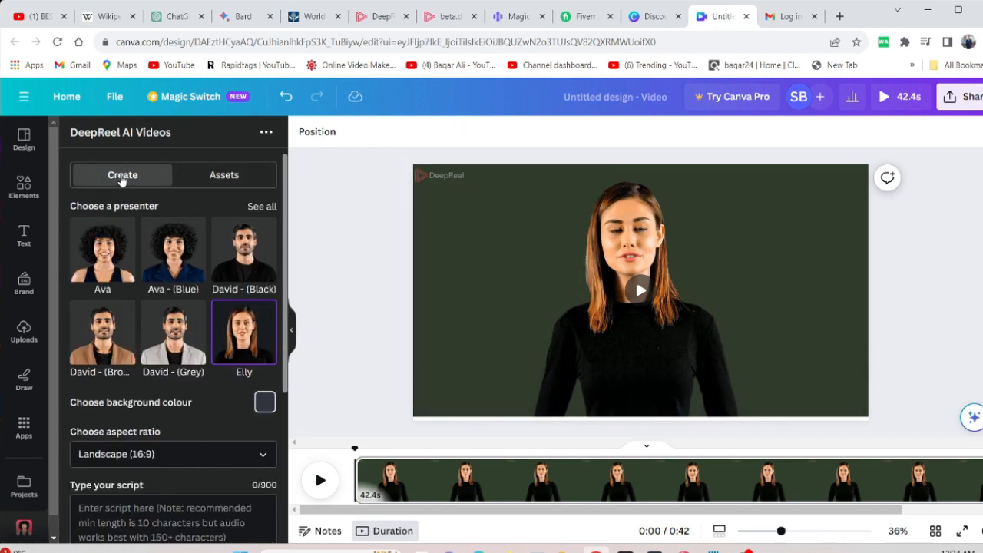
pyautogui.scroll(-1, 196, 420)
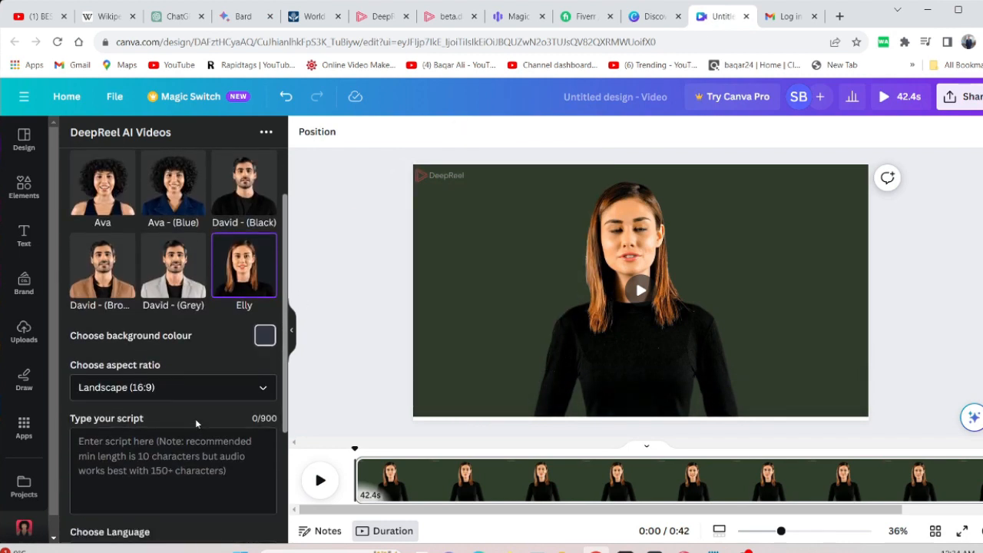
pyautogui.click(266, 339)
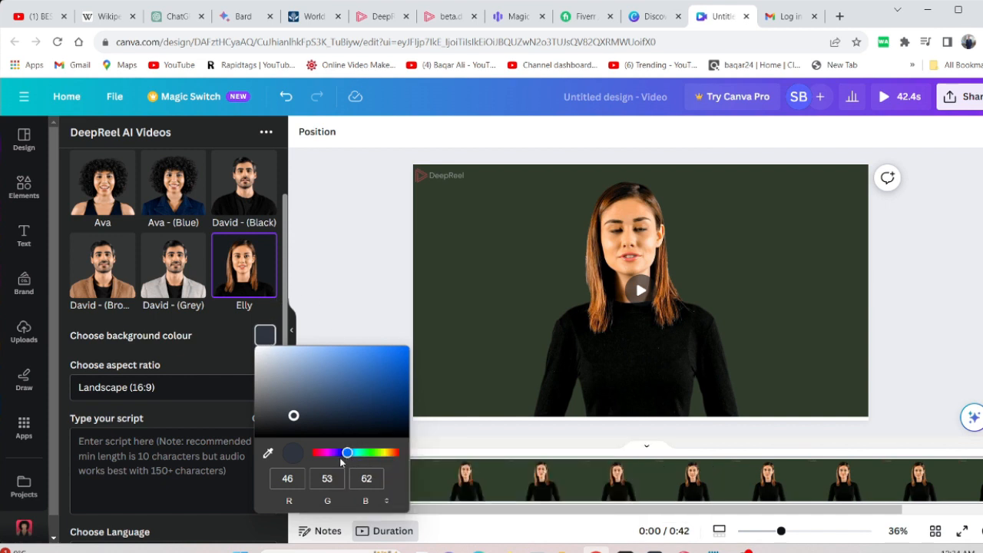
pyautogui.moveTo(342, 456); pyautogui.dragTo(369, 471)
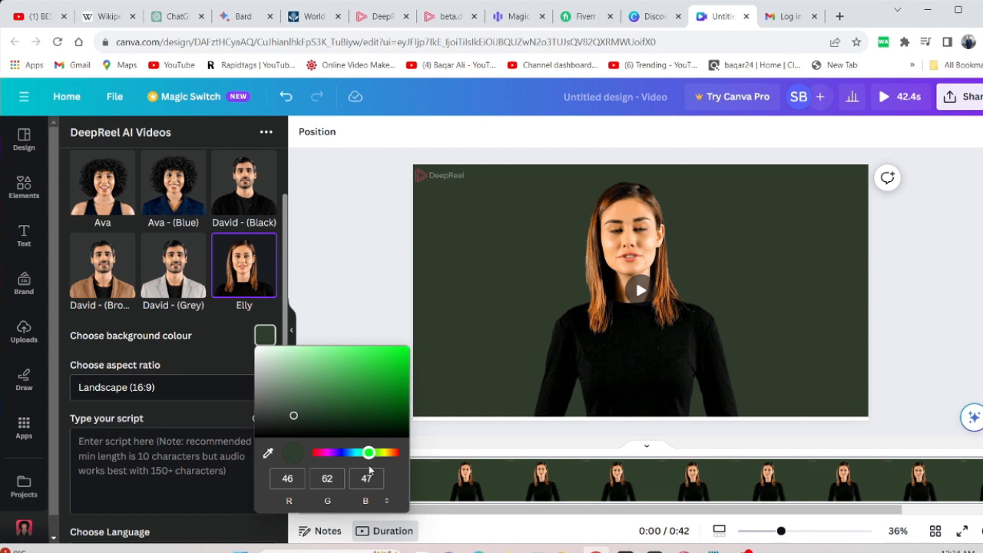
pyautogui.click(371, 329)
pyautogui.scroll(-1, 154, 391)
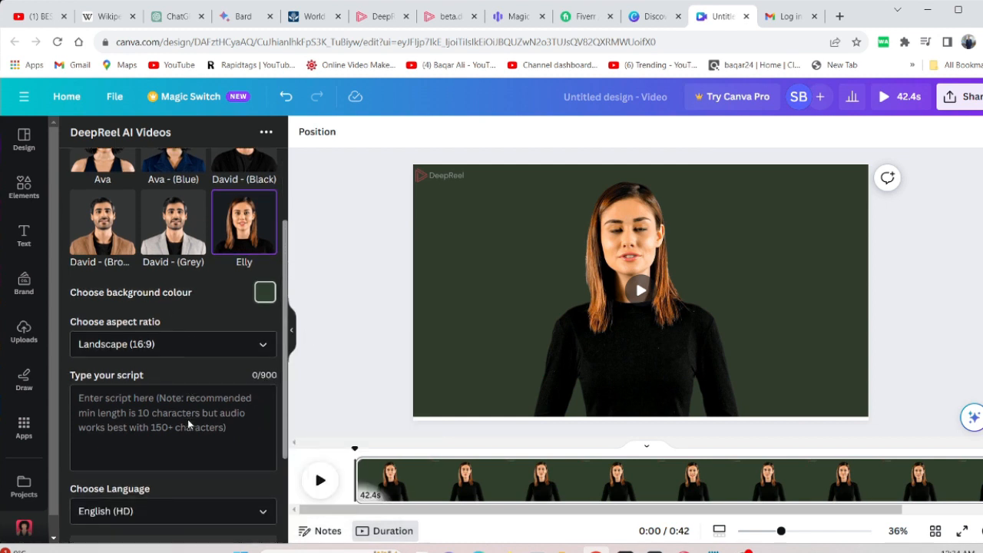
# Step: Paste the copied World War II paragraph as the script, add "PU" after "Japan.", review the settings and generate the Elly video
pyautogui.hotkey('ctrl', 'v')
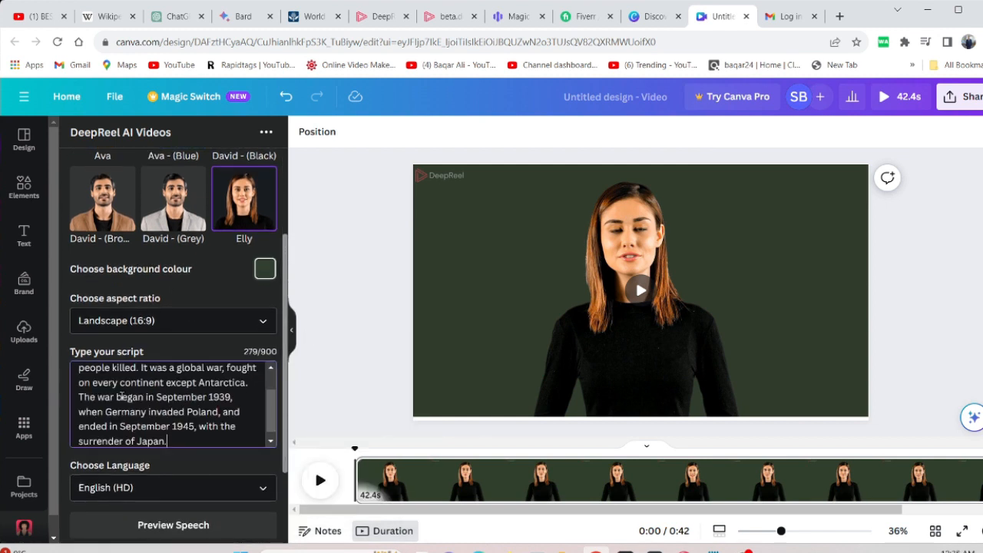
pyautogui.scroll(-1, 194, 428)
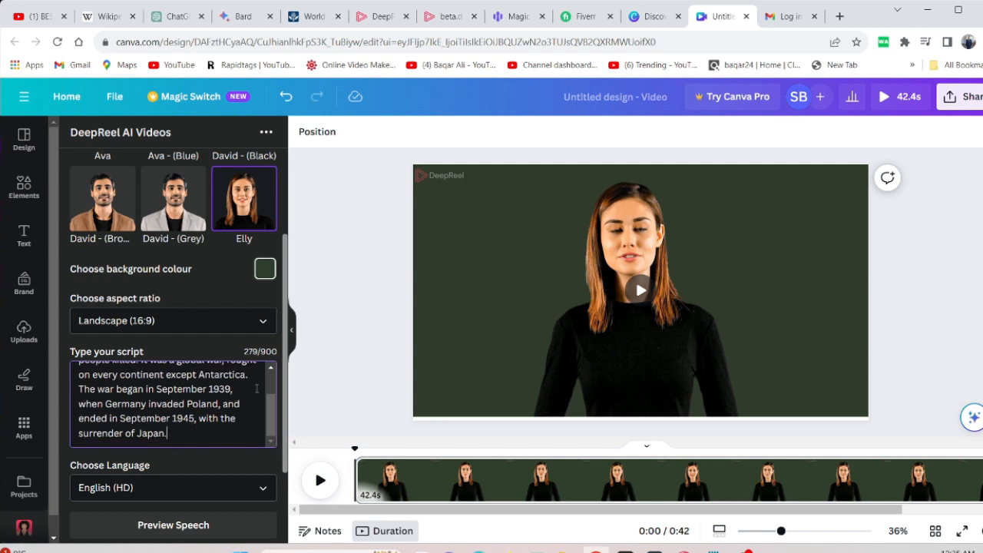
pyautogui.scroll(-2, 274, 481)
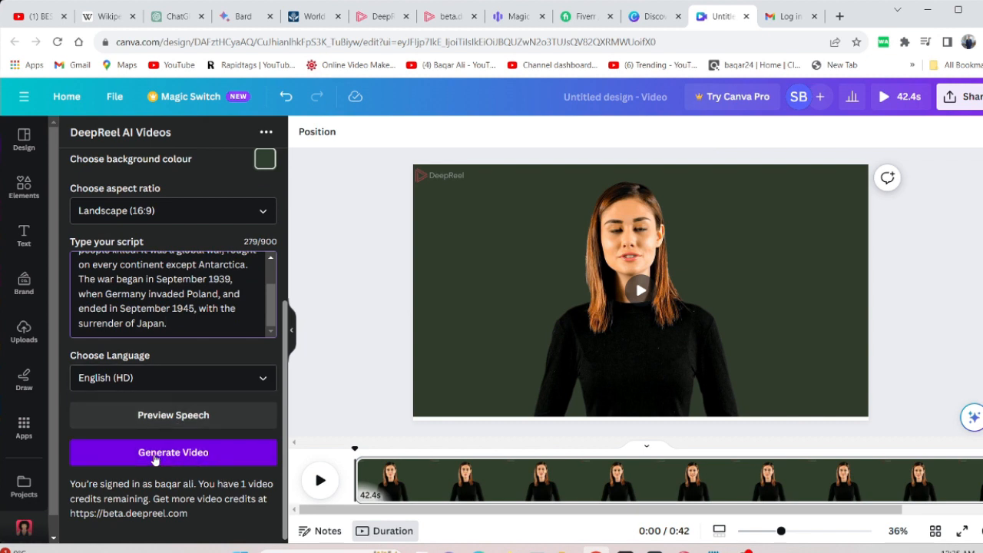
pyautogui.write('PU')
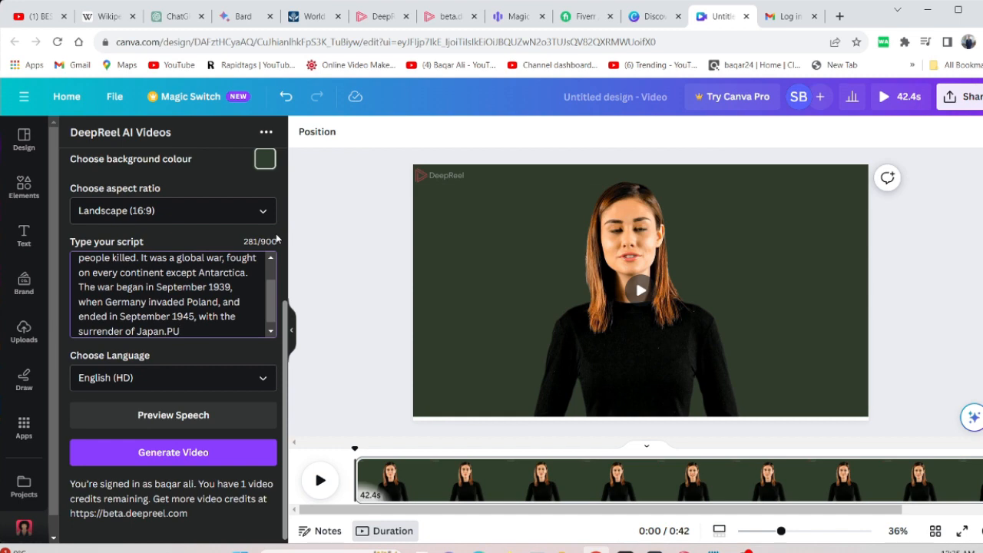
pyautogui.scroll(2, 228, 336)
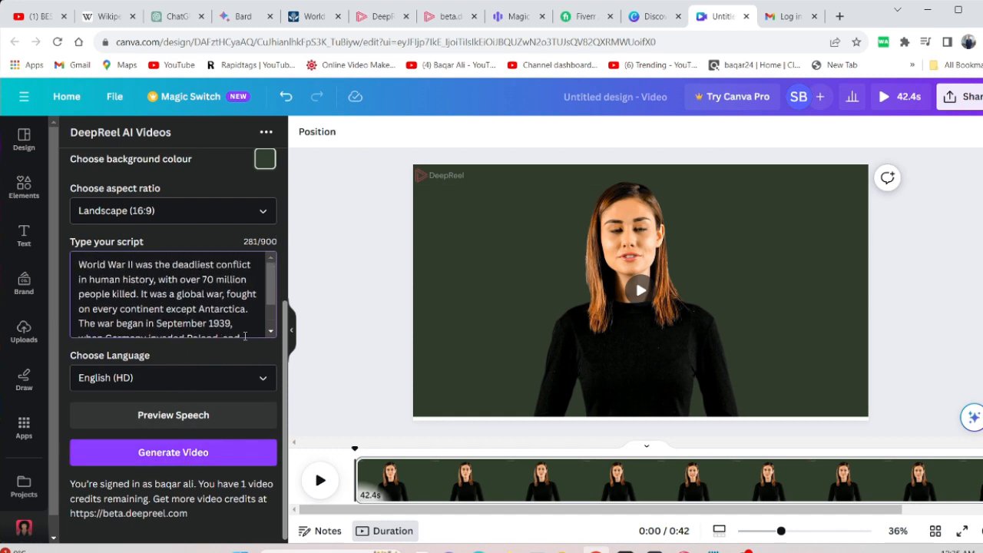
pyautogui.scroll(3, 272, 332)
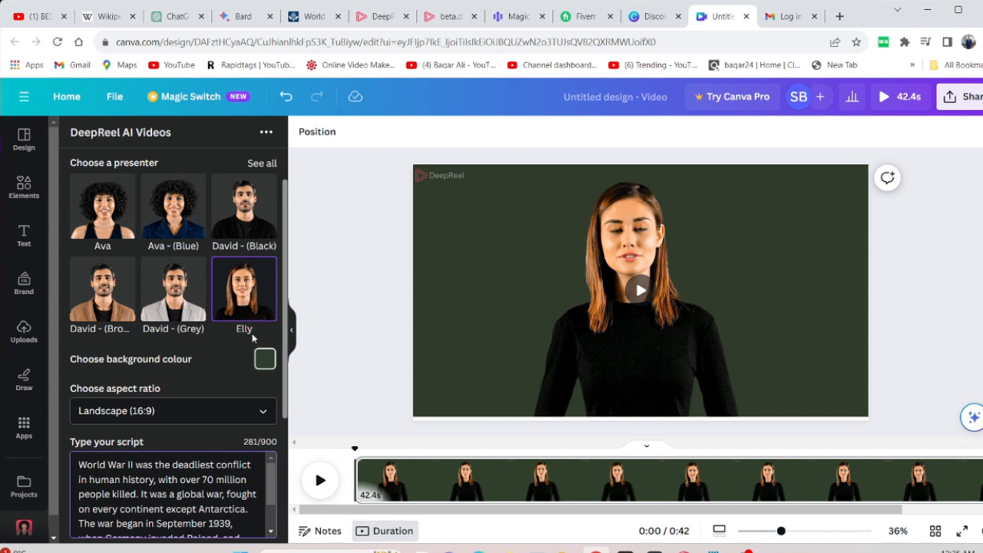
pyautogui.scroll(-3, 245, 334)
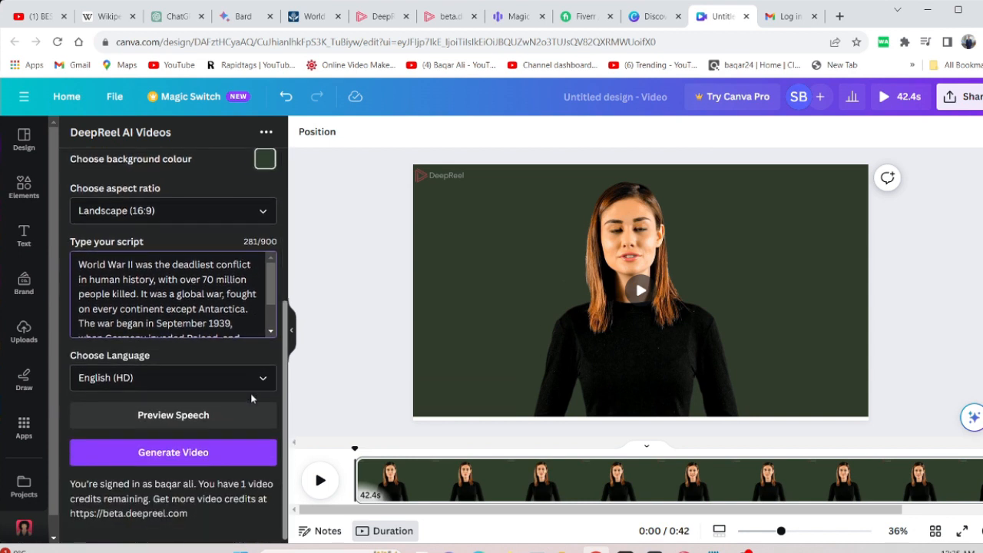
pyautogui.click(171, 457)
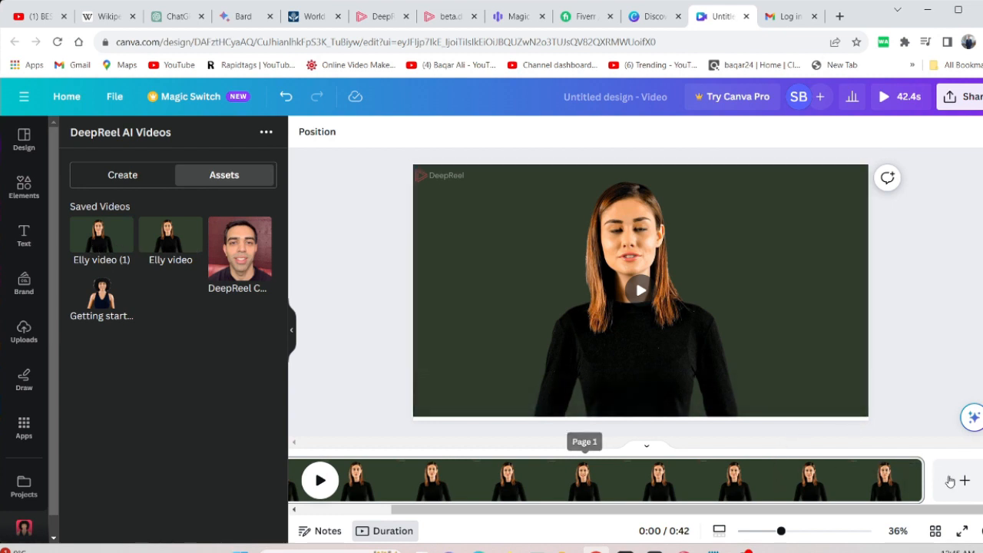
# Step: Add a new page after the first one and place the saved Elly video (1) on it
pyautogui.click(971, 490)
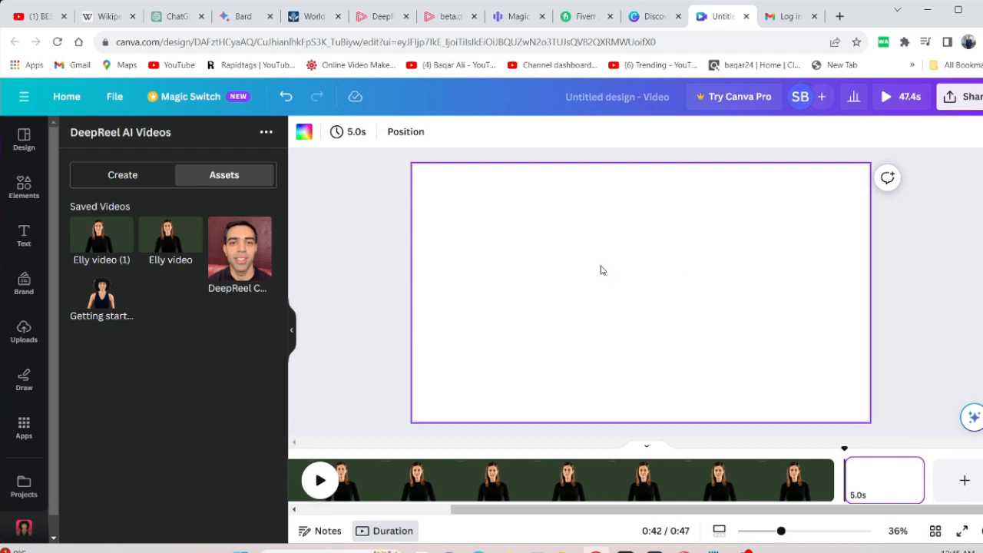
pyautogui.moveTo(99, 229); pyautogui.dragTo(630, 288)
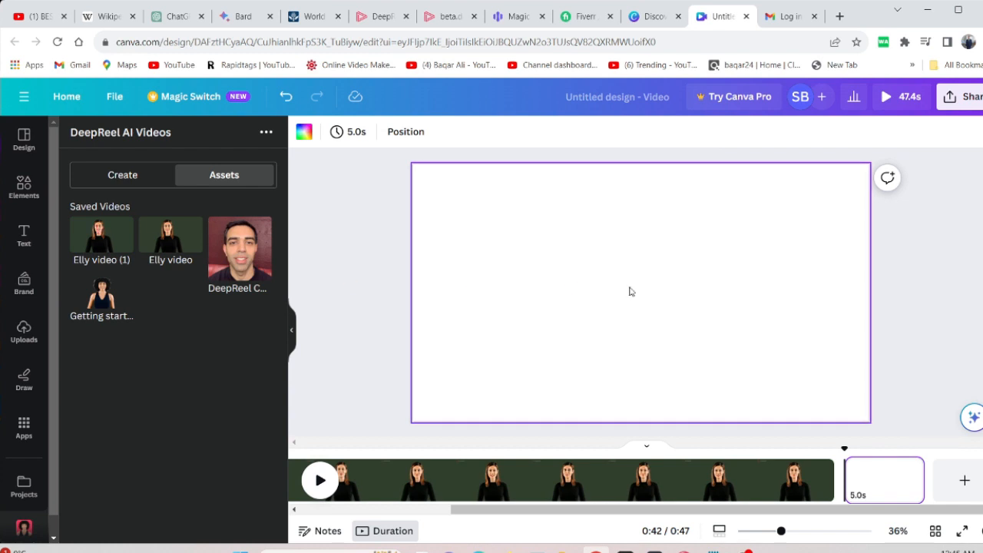
pyautogui.click(100, 245)
# Step: Enlarge the new Elly clip, align it and stretch its sides so it covers the whole second page
pyautogui.moveTo(578, 262); pyautogui.dragTo(843, 448)
pyautogui.moveTo(752, 335); pyautogui.dragTo(751, 335)
pyautogui.moveTo(854, 298); pyautogui.dragTo(868, 301)
pyautogui.moveTo(646, 176); pyautogui.dragTo(646, 164)
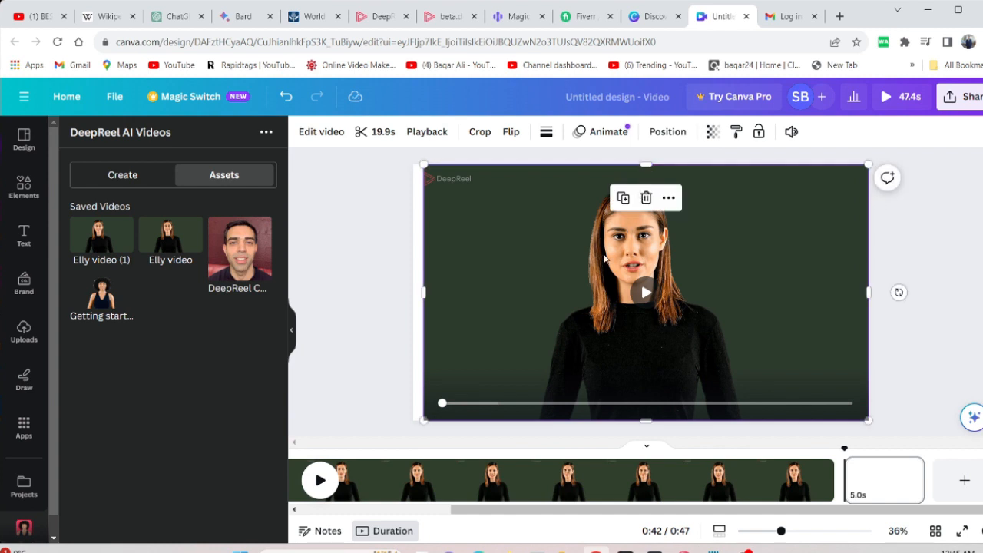
pyautogui.moveTo(560, 255); pyautogui.dragTo(555, 251)
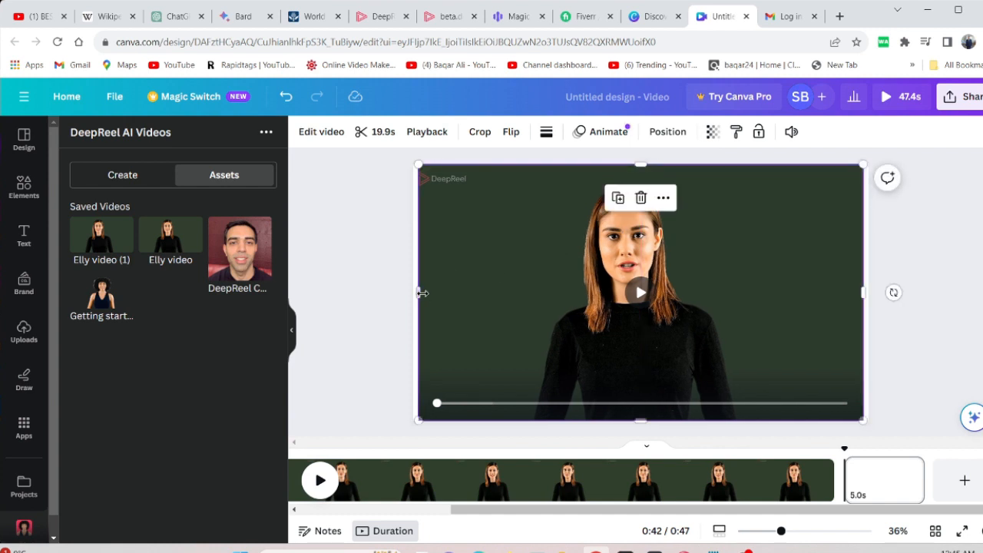
pyautogui.moveTo(418, 294); pyautogui.dragTo(414, 295)
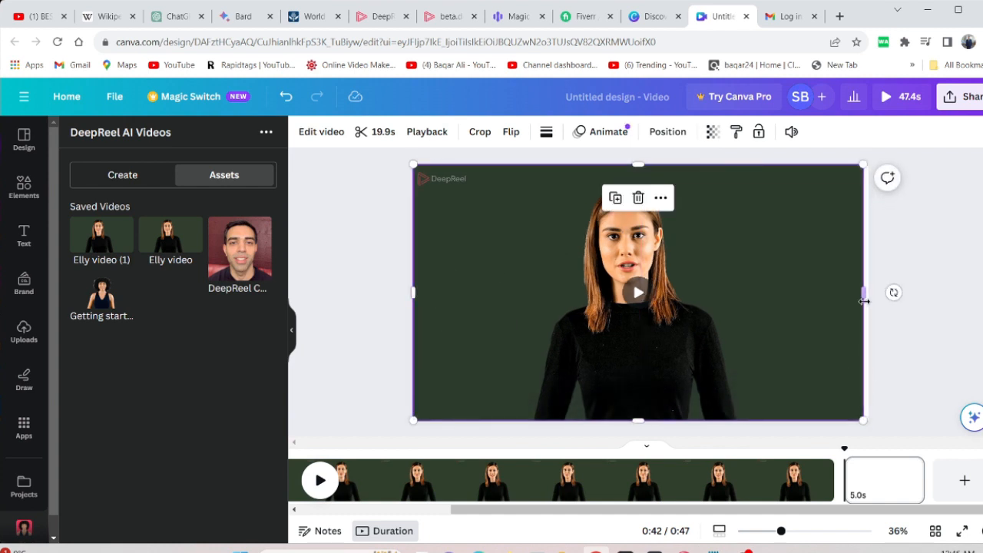
pyautogui.moveTo(864, 292); pyautogui.dragTo(869, 292)
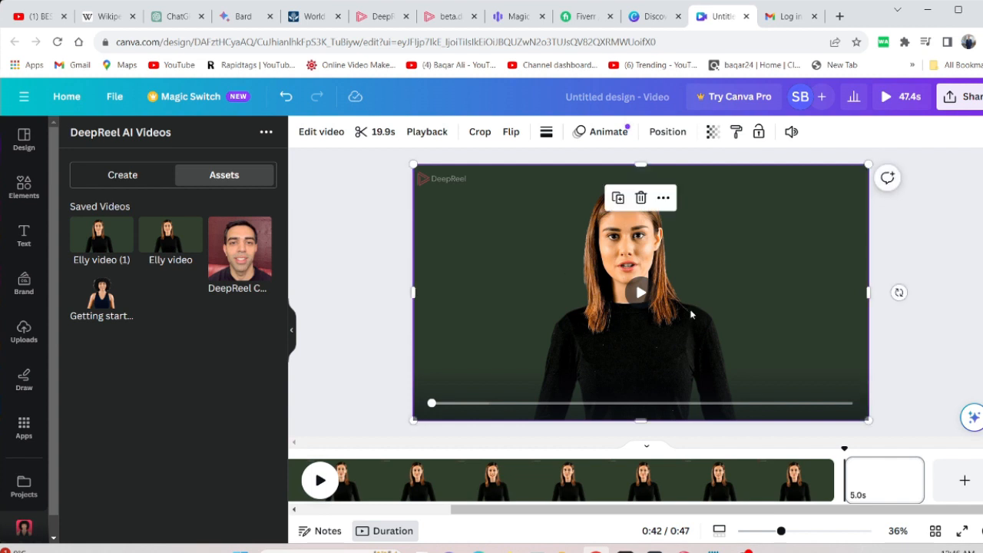
# Step: Try to remove the second Elly clip's background with Background Remover, and dismiss the Canva Pro offer
pyautogui.scroll(-1, 927, 394)
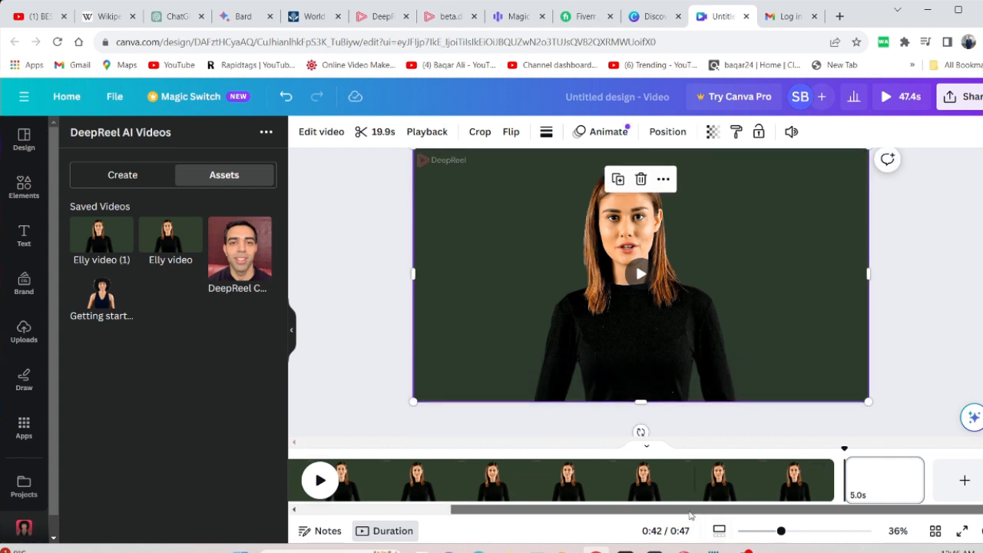
pyautogui.moveTo(697, 513); pyautogui.dragTo(480, 503)
pyautogui.scroll(1, 499, 326)
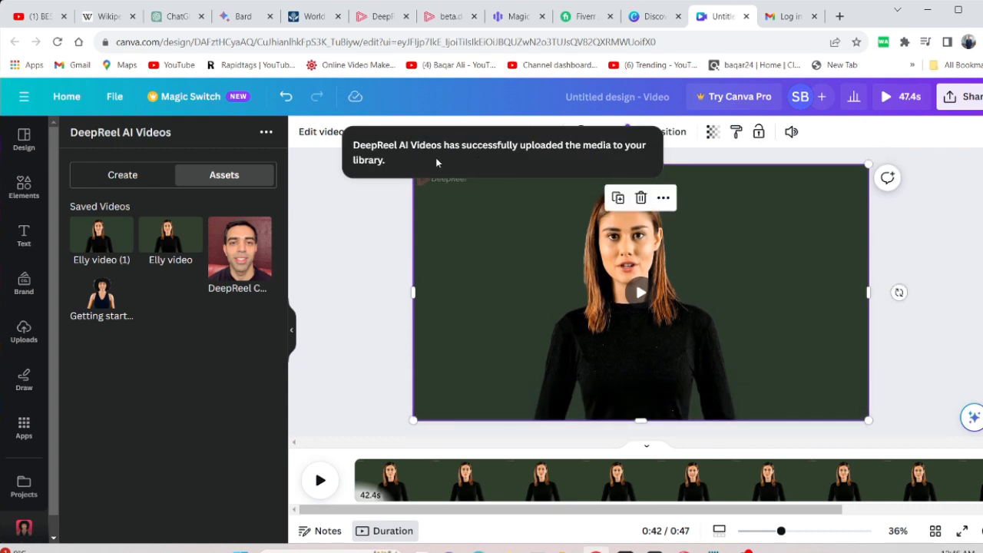
pyautogui.click(319, 134)
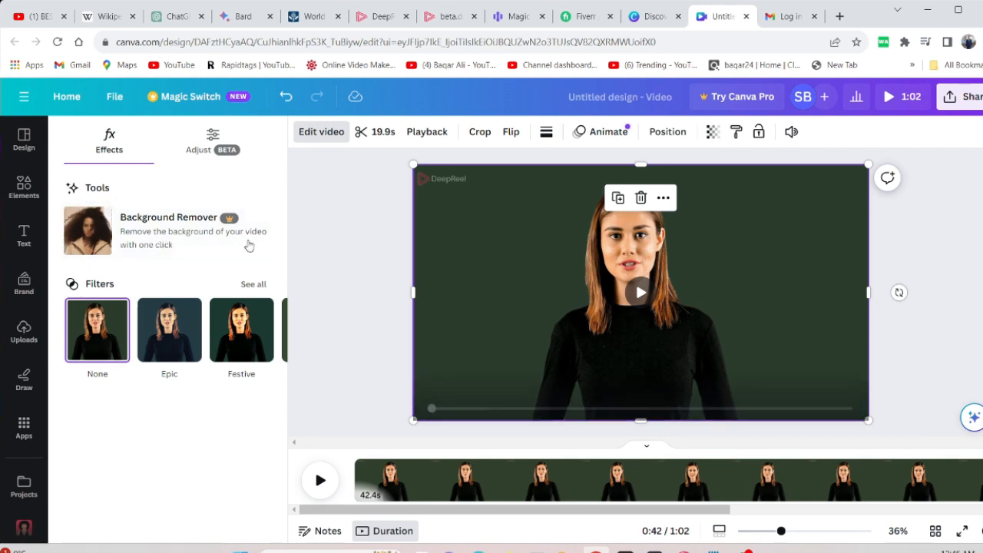
pyautogui.click(192, 241)
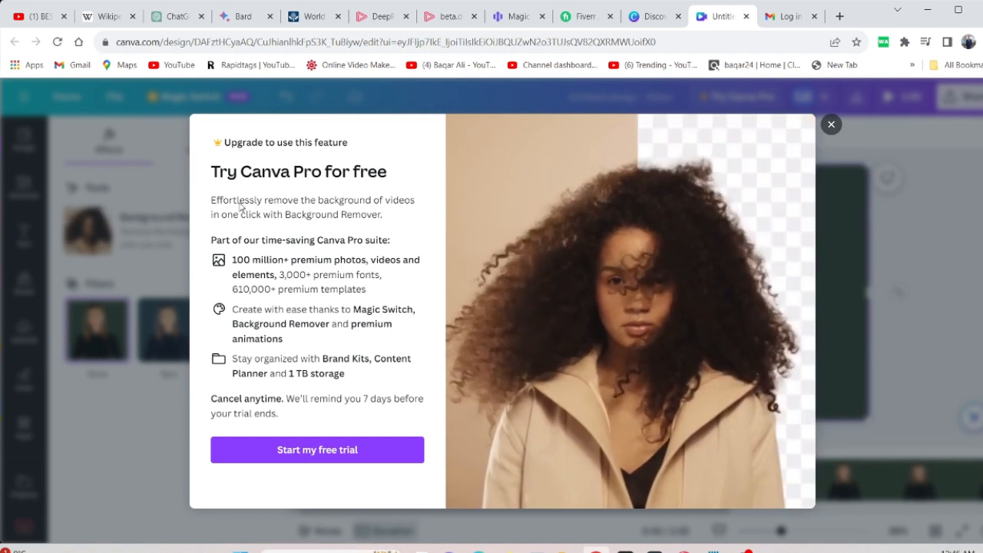
pyautogui.click(832, 125)
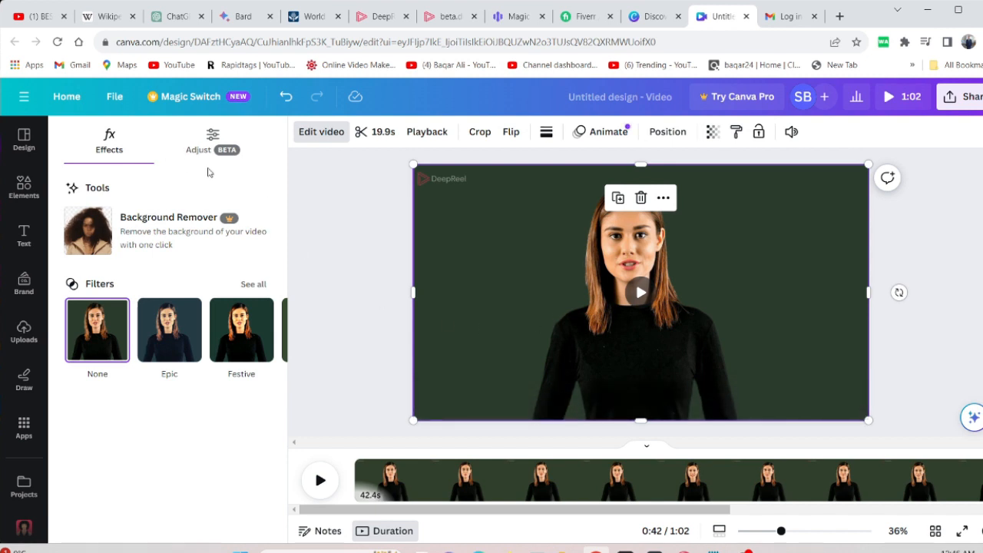
# Step: Search the elements for "studio", limit the results to photos and refine the search to "Studio background"
pyautogui.click(23, 194)
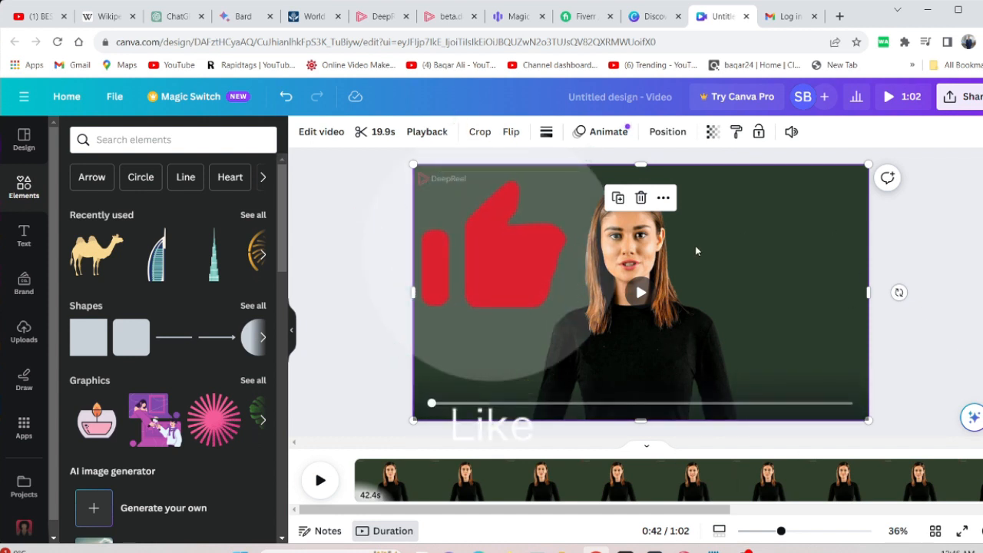
pyautogui.click(137, 139)
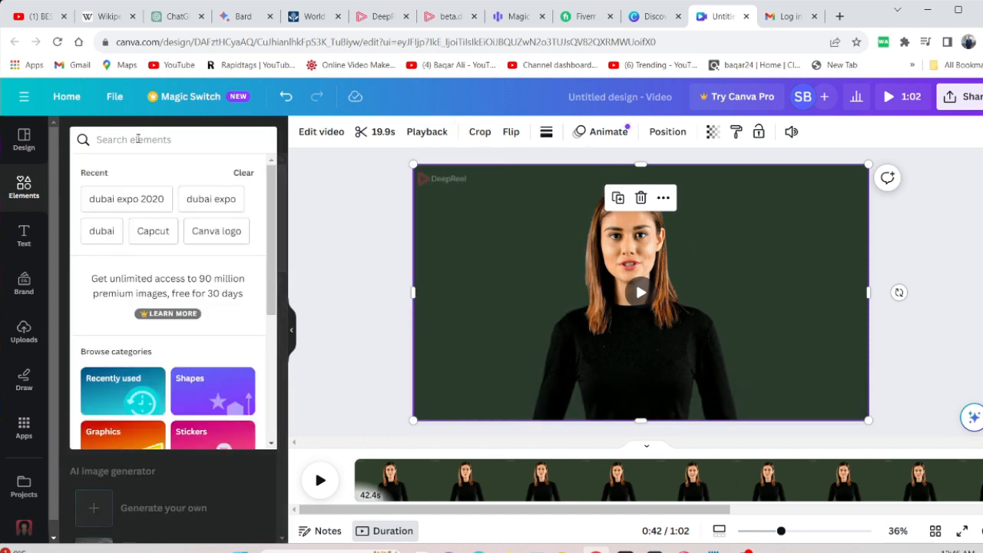
pyautogui.write('studio')
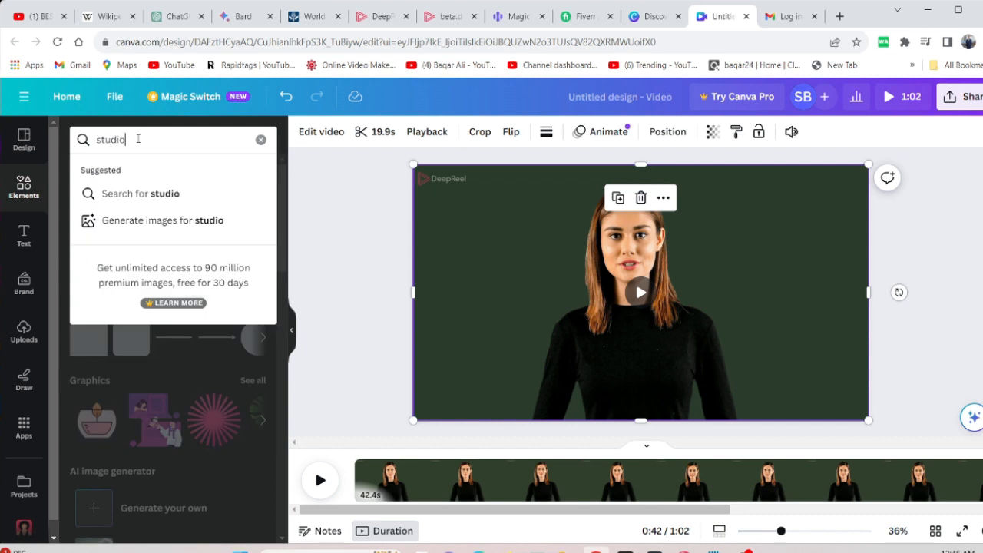
pyautogui.press('Return')
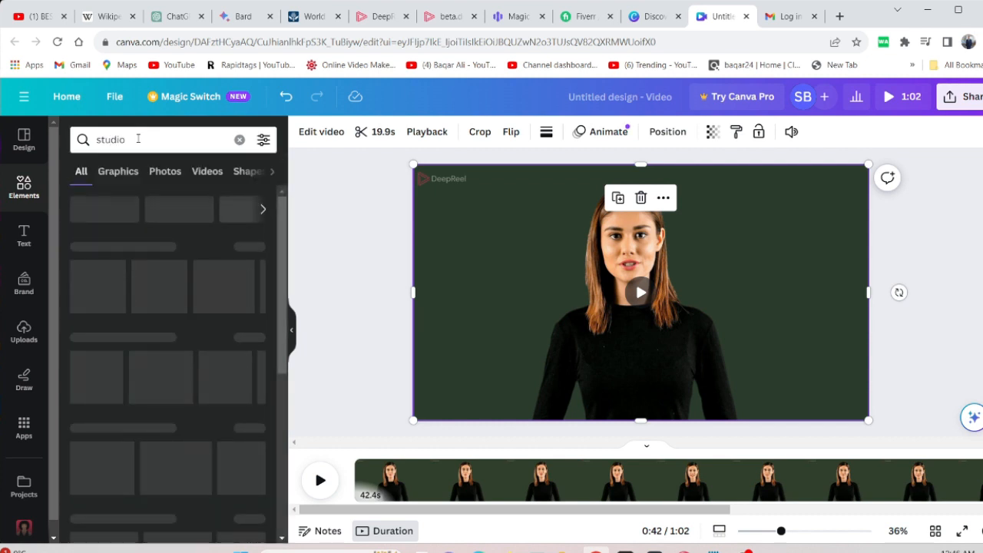
pyautogui.click(163, 172)
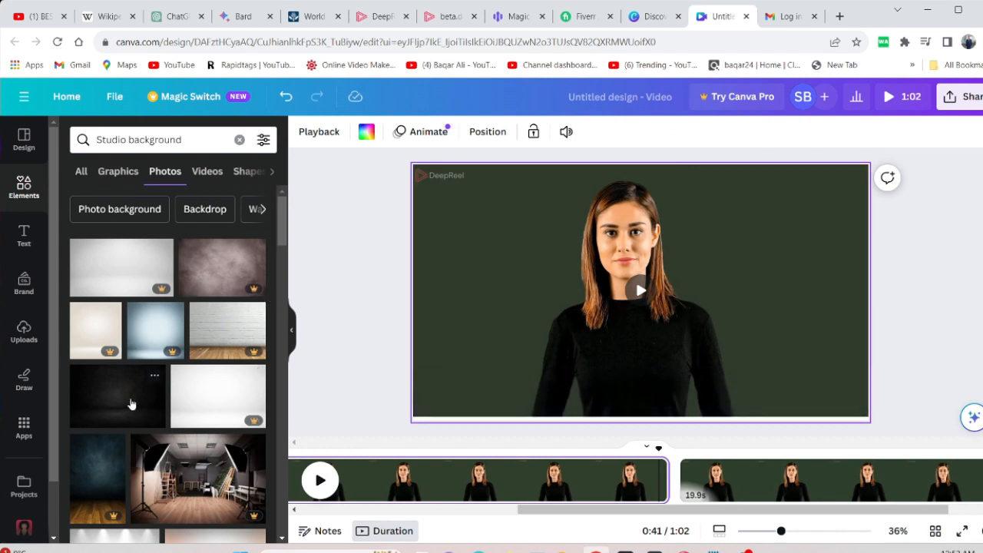
# Step: Examine the studio background photos for a free one suited to sit behind the presenter
pyautogui.scroll(-2, 128, 405)
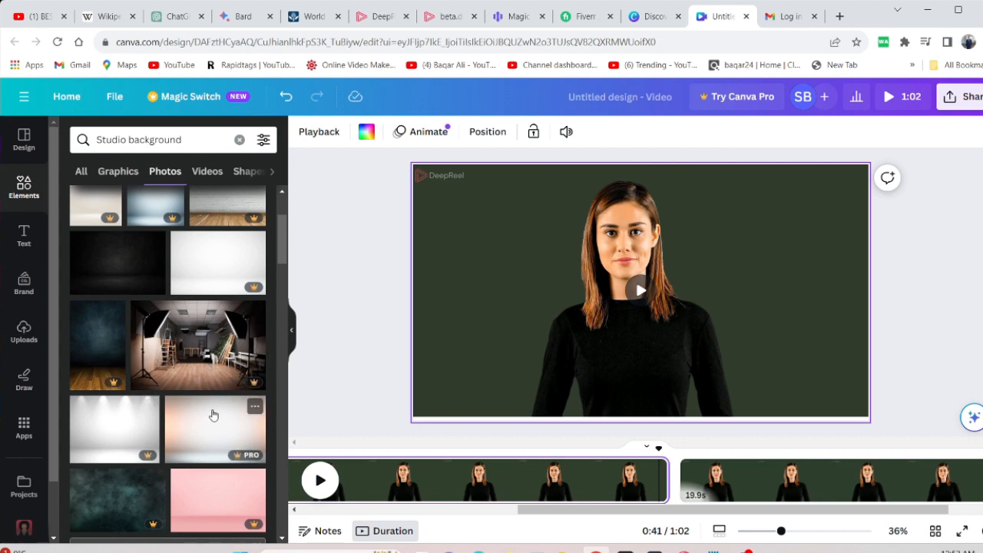
pyautogui.scroll(-3, 213, 414)
pyautogui.scroll(-3, 221, 296)
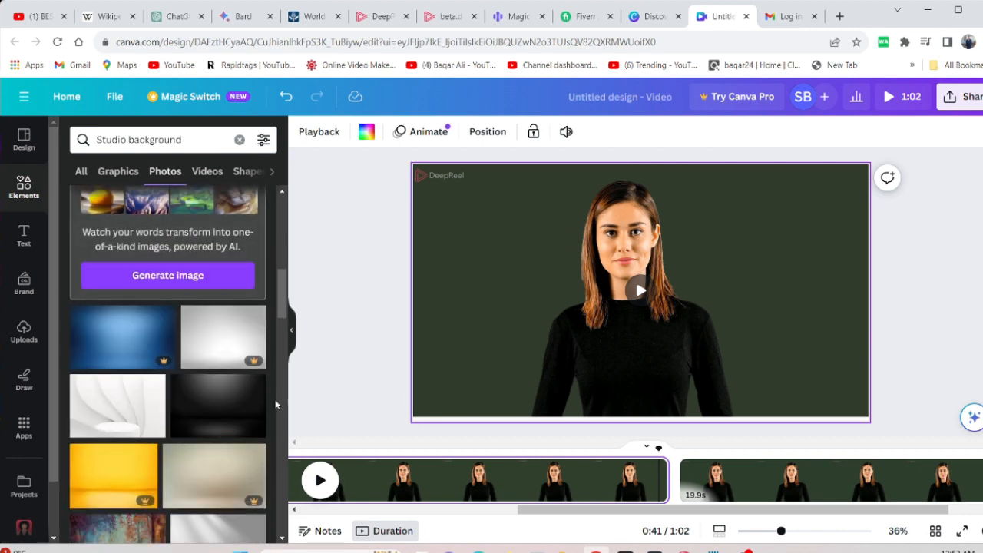
pyautogui.scroll(-3, 256, 399)
pyautogui.scroll(1, 248, 382)
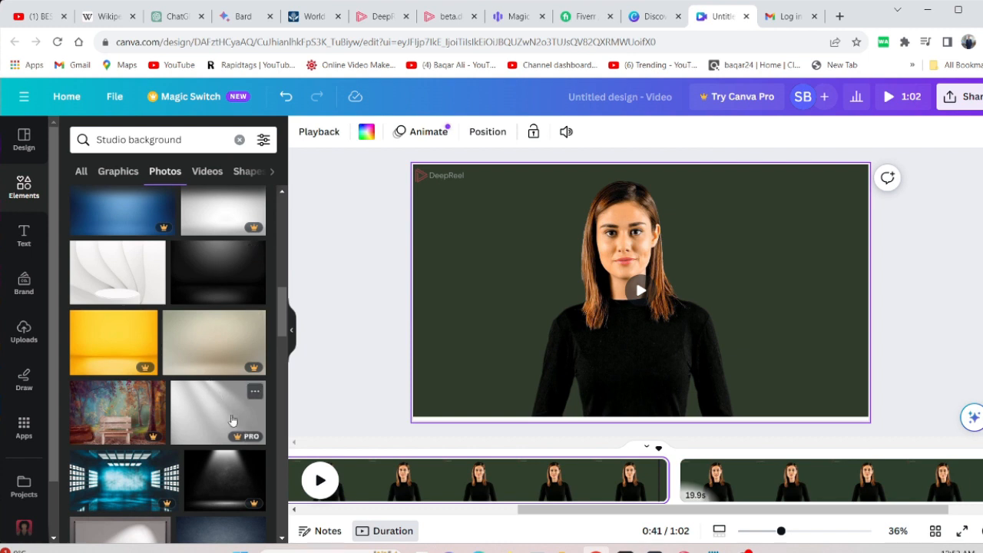
pyautogui.scroll(-2, 200, 407)
pyautogui.scroll(-1, 170, 415)
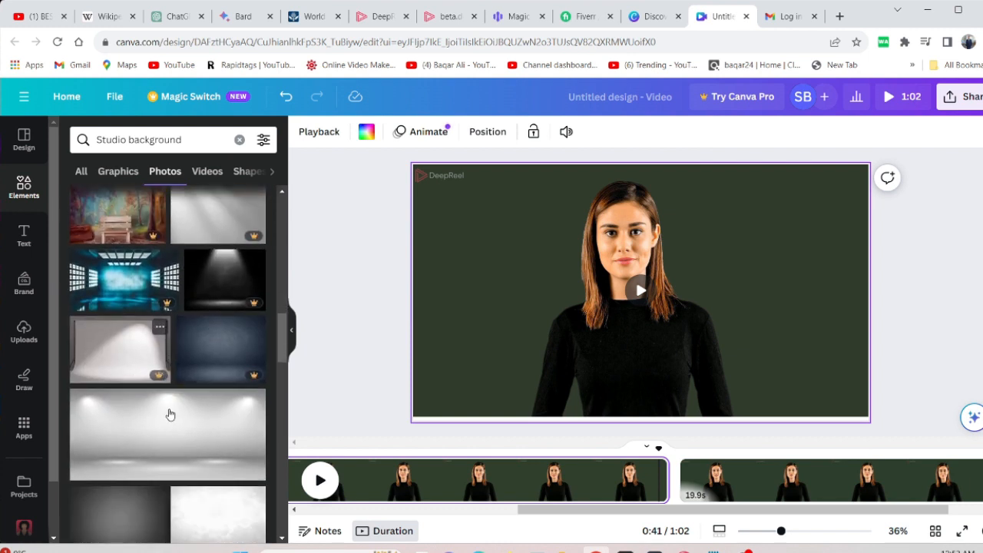
pyautogui.scroll(-3, 171, 418)
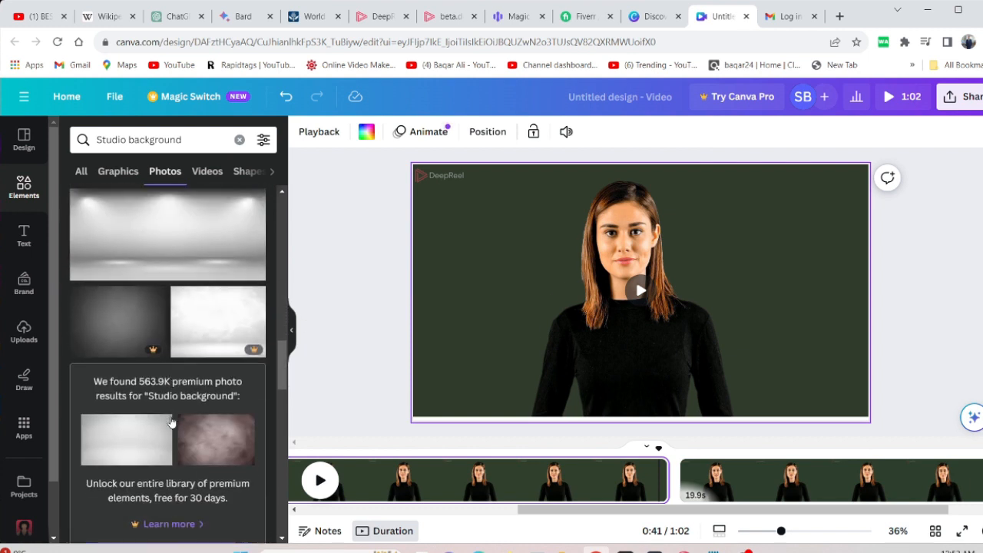
pyautogui.scroll(5, 172, 421)
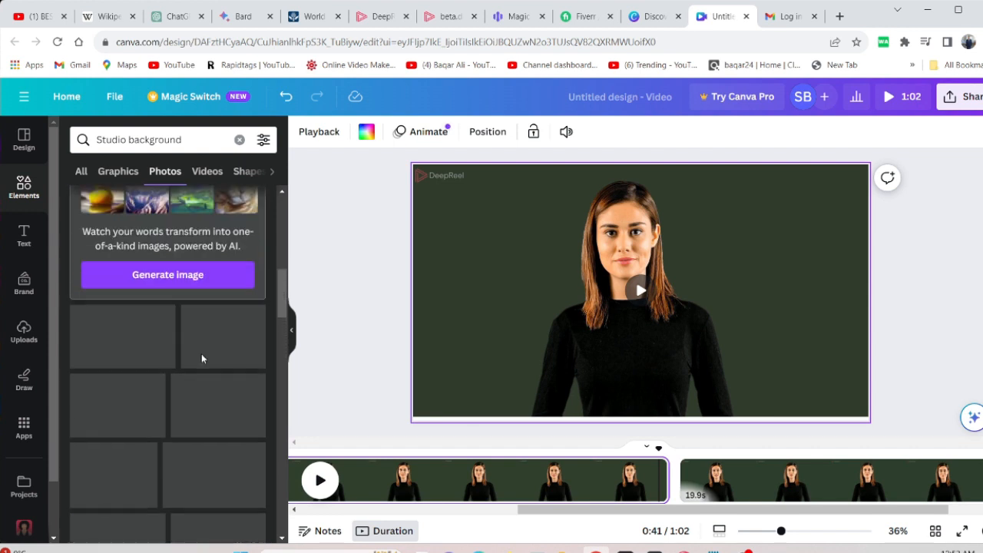
pyautogui.scroll(7, 202, 359)
pyautogui.scroll(-3, 201, 362)
pyautogui.scroll(-8, 201, 368)
pyautogui.scroll(1, 202, 372)
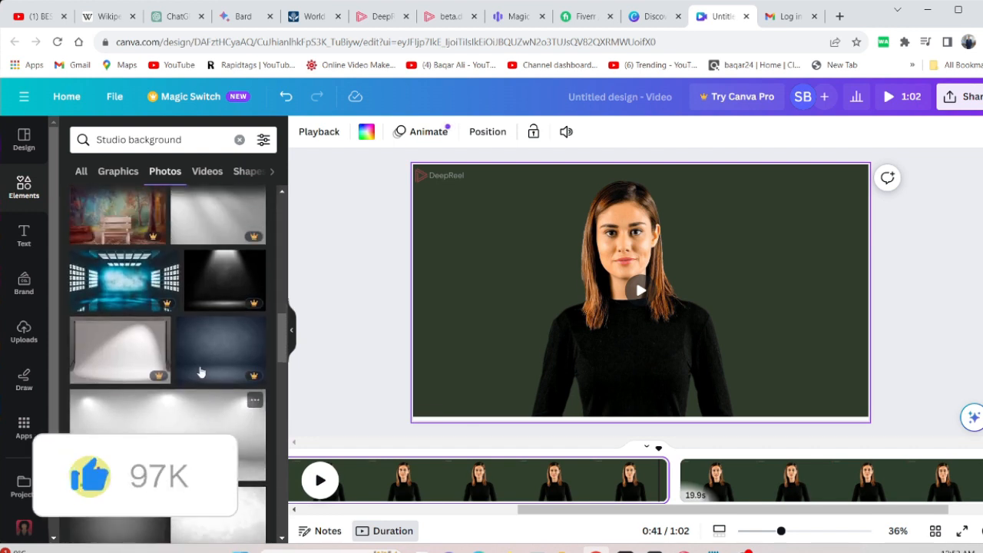
pyautogui.scroll(-6, 200, 372)
pyautogui.scroll(-3, 200, 371)
pyautogui.scroll(-5, 199, 373)
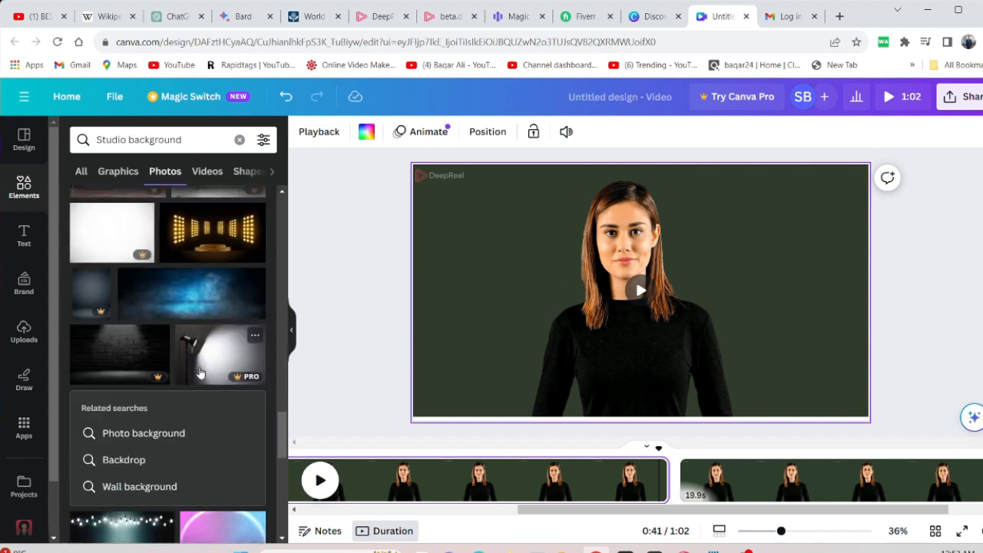
# Step: Insert the blue smoke photo on the first page, stretched to the page's upper edge, and select the Elly video beneath it
pyautogui.click(208, 309)
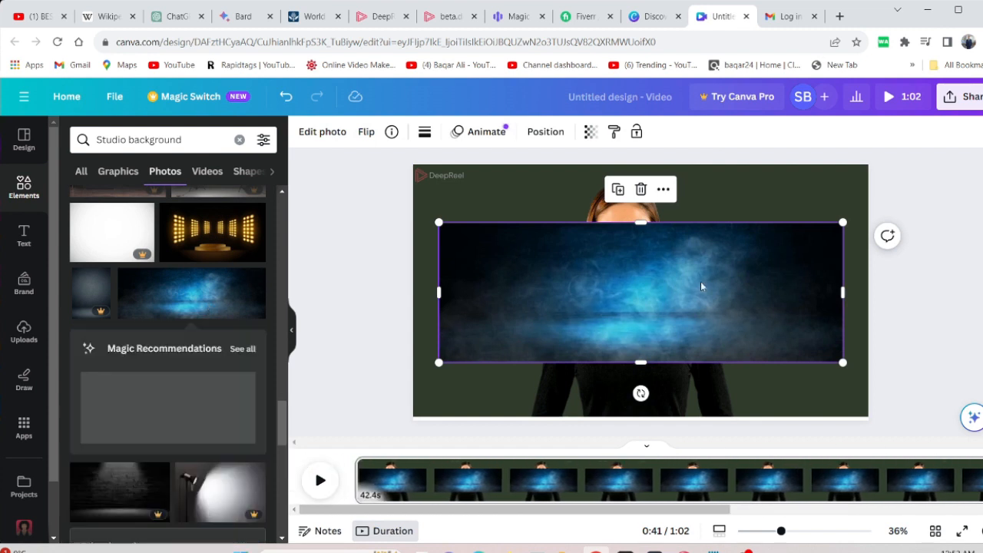
pyautogui.moveTo(647, 302); pyautogui.dragTo(656, 304)
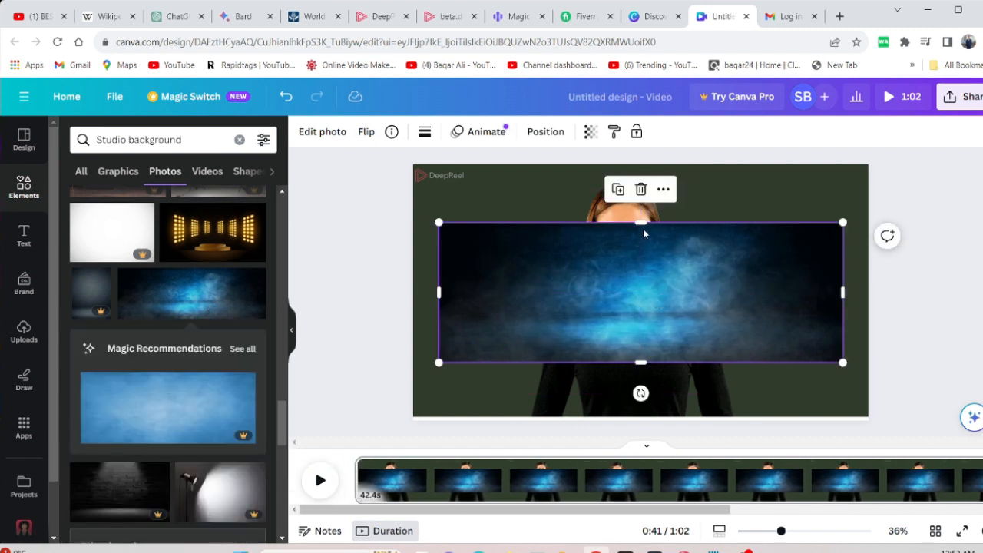
pyautogui.moveTo(642, 224)
pyautogui.mouseDown()
pyautogui.moveTo(640, 164)
pyautogui.moveTo(632, 215)
pyautogui.mouseUp()
pyautogui.click(679, 396)
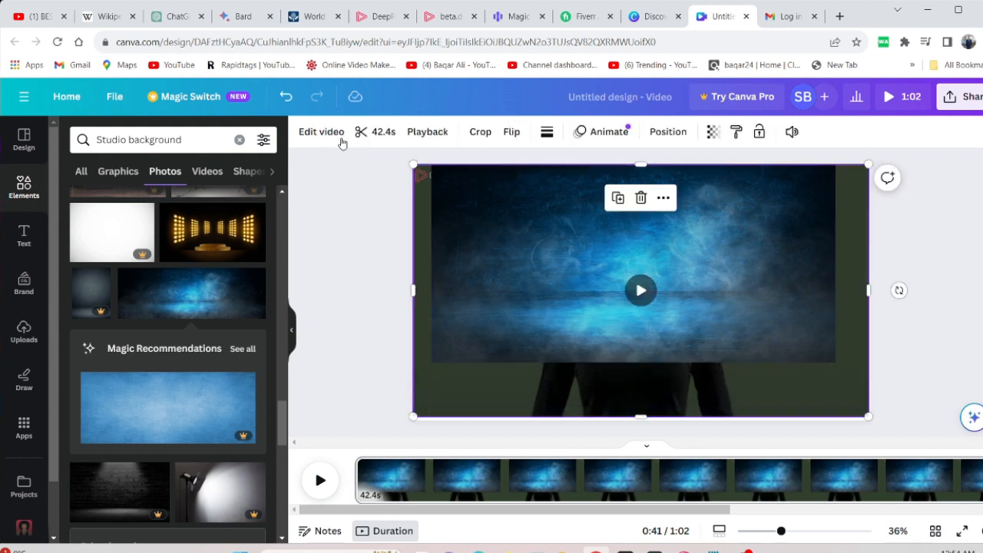
# Step: Try bringing the presenter video in front of the blue smoke photo, and undo the reordering
pyautogui.click(670, 135)
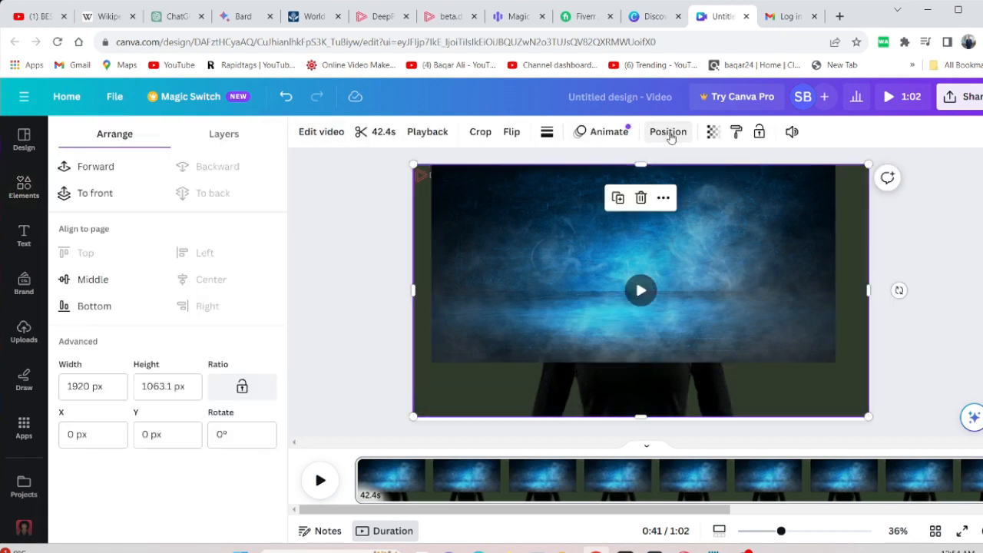
pyautogui.click(106, 165)
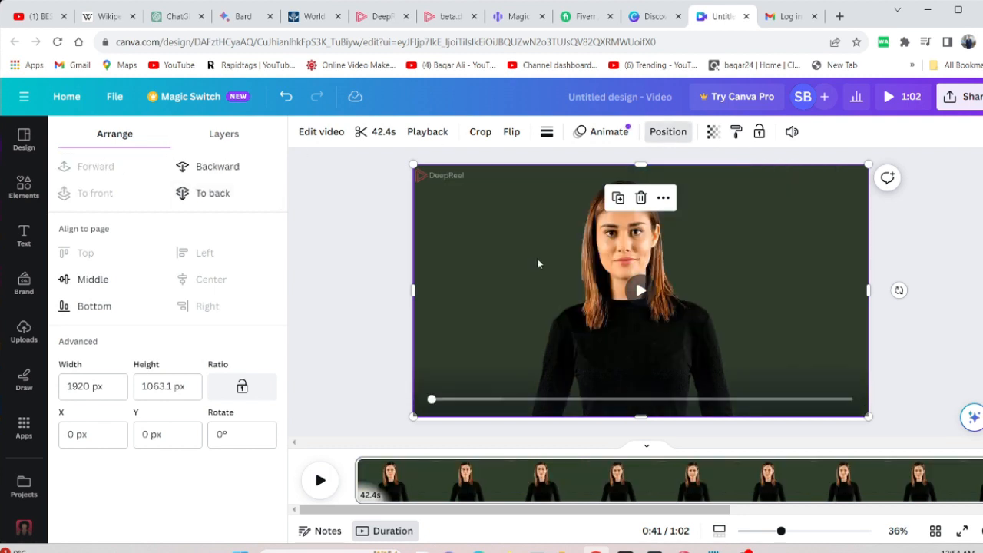
pyautogui.hotkey('ctrl', 'z')
# Step: Align the blue smoke photo with the page's upper-left corner and stretch it to 1920 px wide and about 1043 px high
pyautogui.moveTo(536, 291); pyautogui.dragTo(548, 310)
pyautogui.moveTo(842, 382); pyautogui.dragTo(864, 394)
pyautogui.moveTo(774, 346)
pyautogui.mouseDown()
pyautogui.moveTo(753, 339)
pyautogui.moveTo(760, 344)
pyautogui.mouseUp()
pyautogui.moveTo(856, 175); pyautogui.dragTo(868, 164)
pyautogui.moveTo(649, 259); pyautogui.dragTo(637, 256)
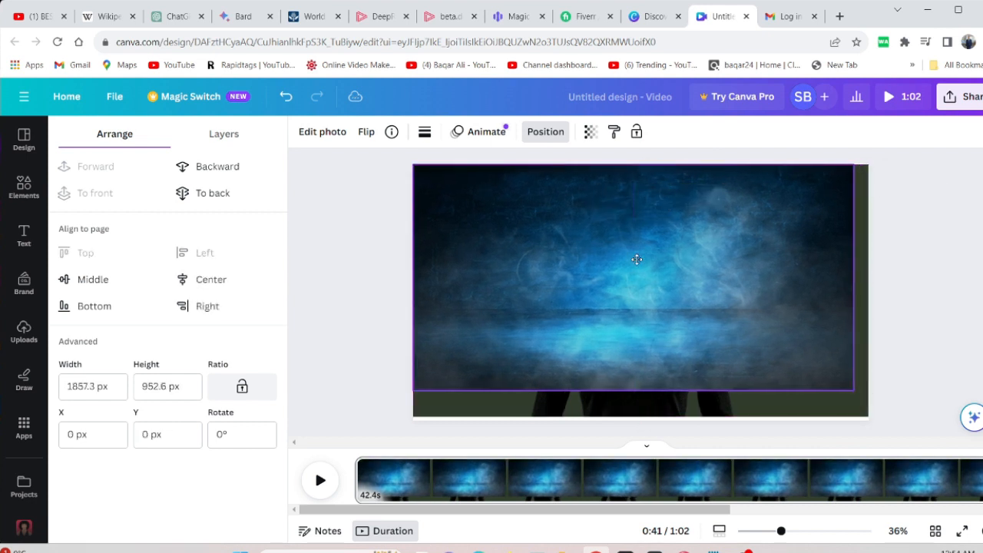
pyautogui.moveTo(635, 394); pyautogui.dragTo(637, 412)
pyautogui.moveTo(854, 287); pyautogui.dragTo(869, 287)
# Step: Send the blue smoke photo backward behind the presenter video and extend its lower edge to a height of 1063.1 px
pyautogui.click(535, 135)
pyautogui.click(535, 135)
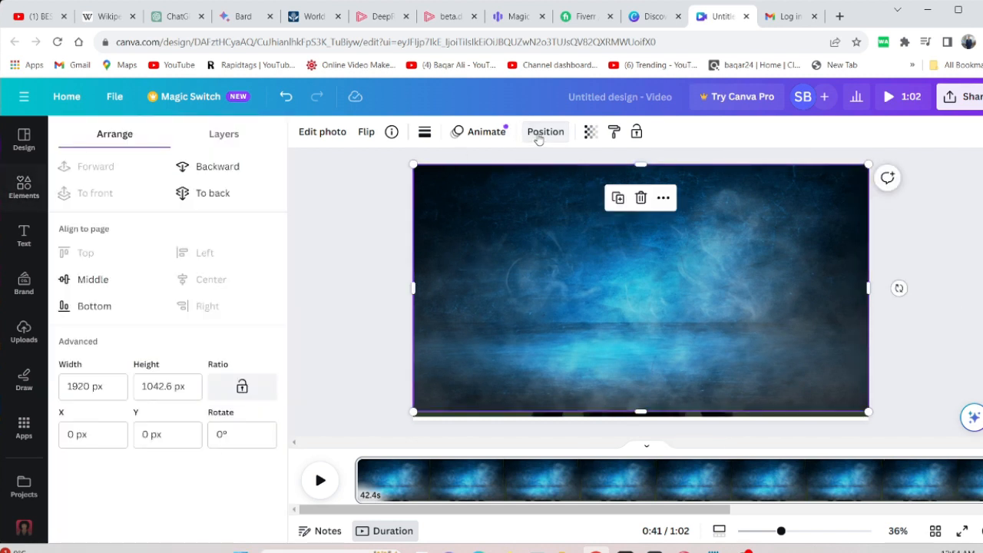
pyautogui.click(218, 166)
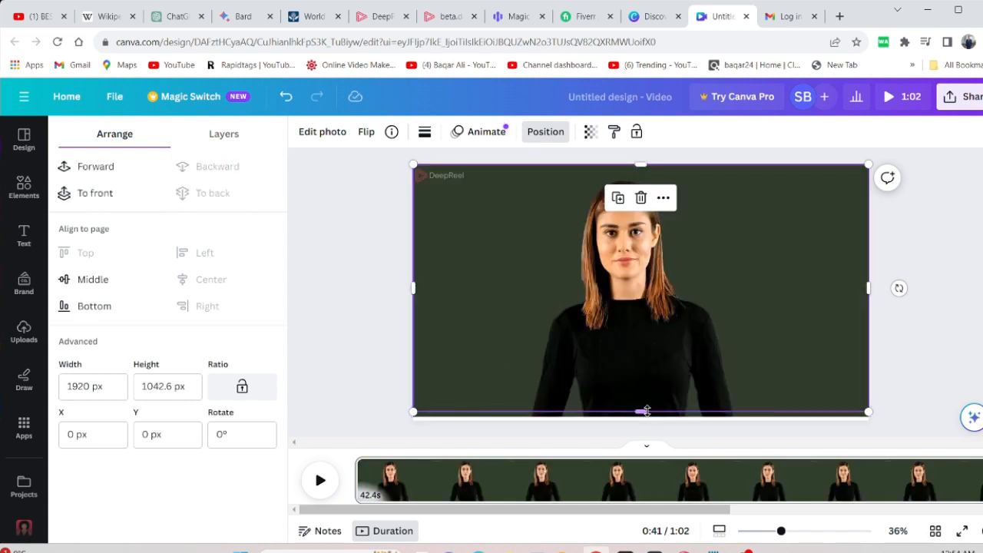
pyautogui.moveTo(642, 411); pyautogui.dragTo(642, 416)
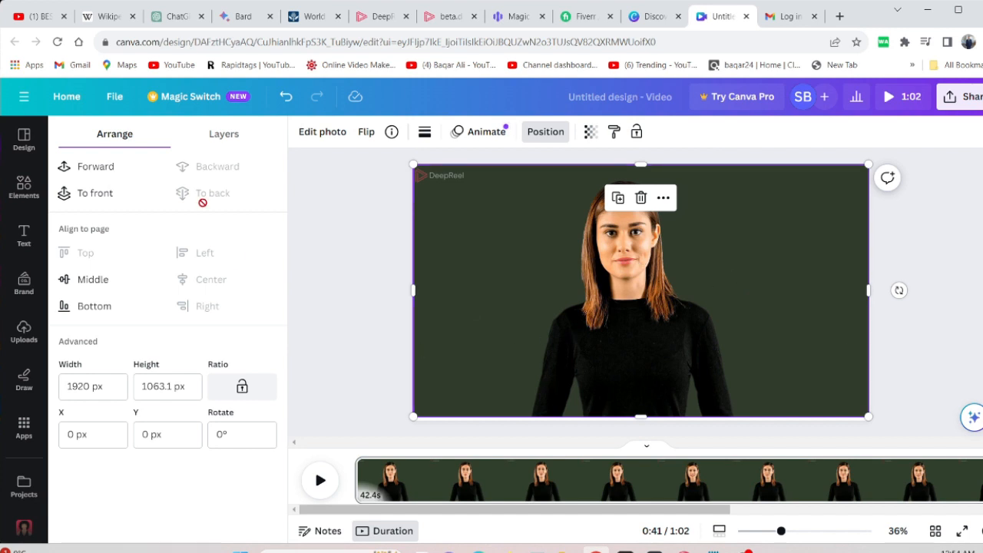
# Step: Search the elements for "rectangle frame" and place the landscape rectangle frame in the page's upper-right area
pyautogui.click(24, 185)
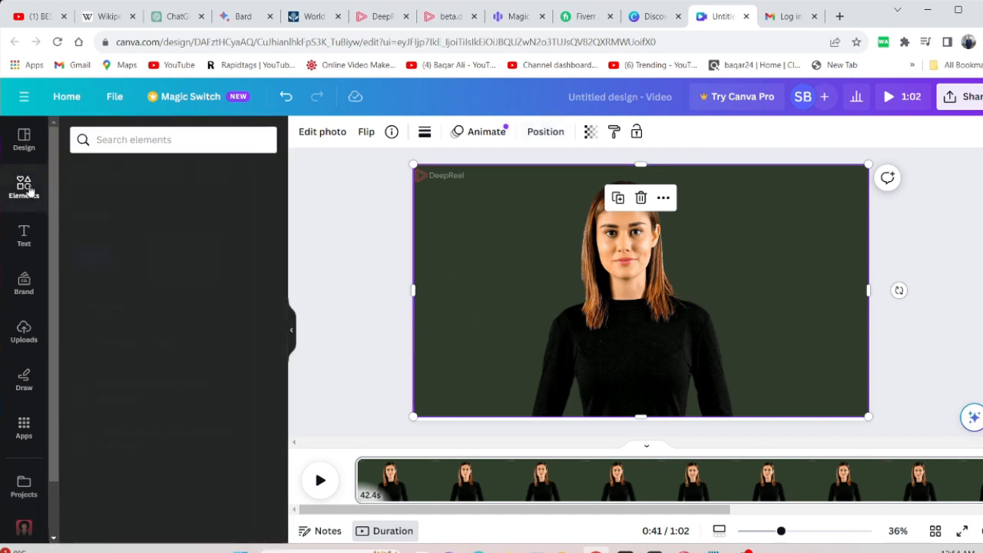
pyautogui.write('r')
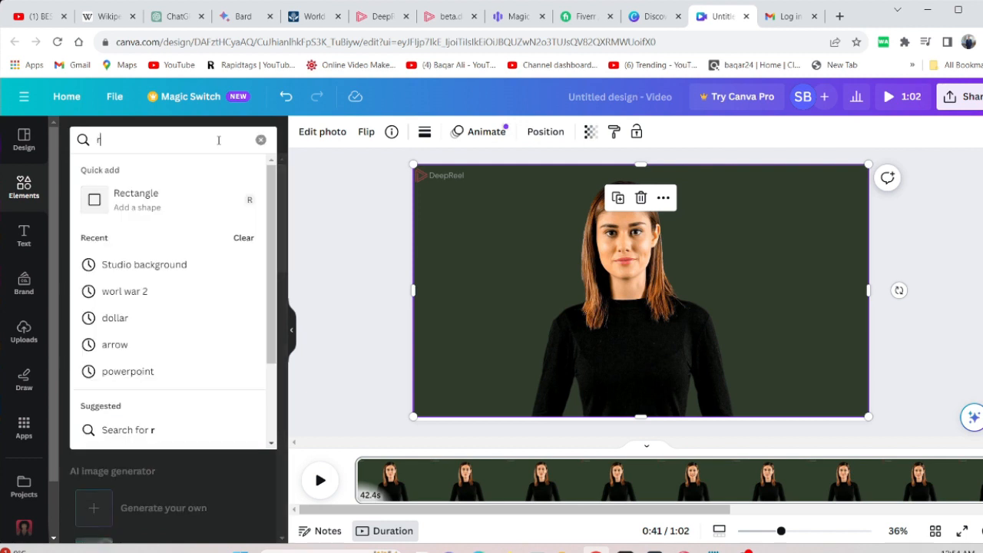
pyautogui.write('ectangl')
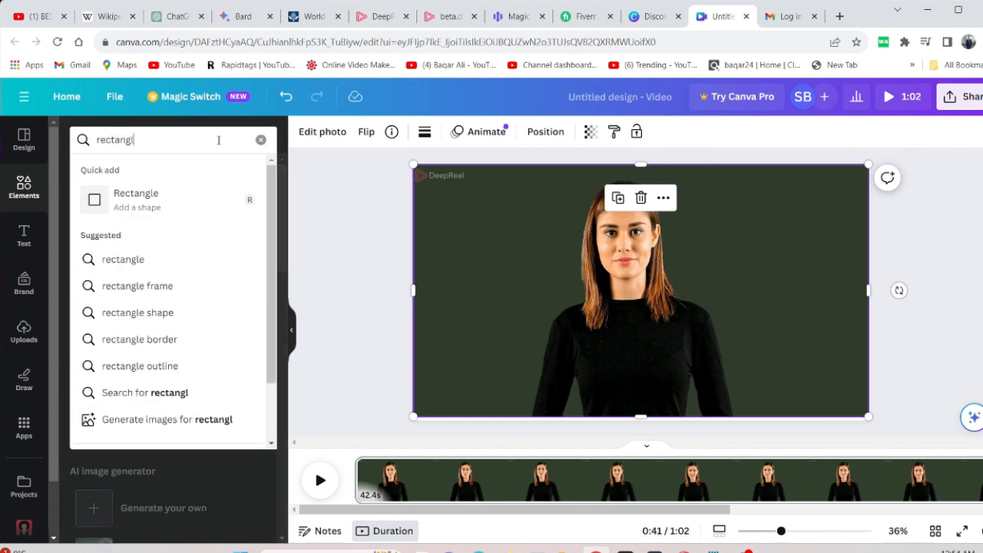
pyautogui.write('e frame')
pyautogui.press('Return')
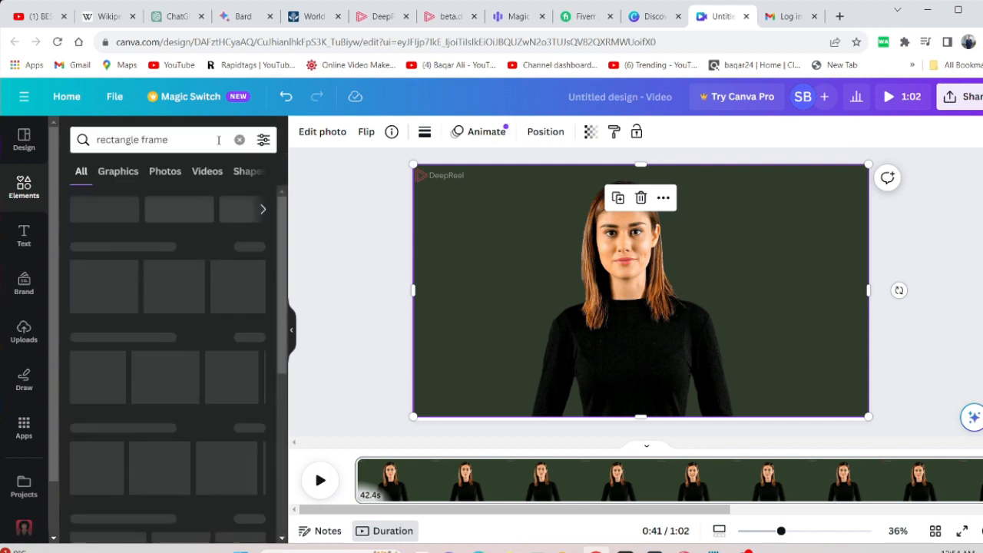
pyautogui.click(100, 306)
pyautogui.moveTo(692, 292); pyautogui.dragTo(801, 258)
# Step: Try shifting the presenter video sideways beside the frame, step back and forth through the changes, and return the video to full page
pyautogui.moveTo(614, 327); pyautogui.dragTo(556, 324)
pyautogui.moveTo(768, 274); pyautogui.dragTo(770, 269)
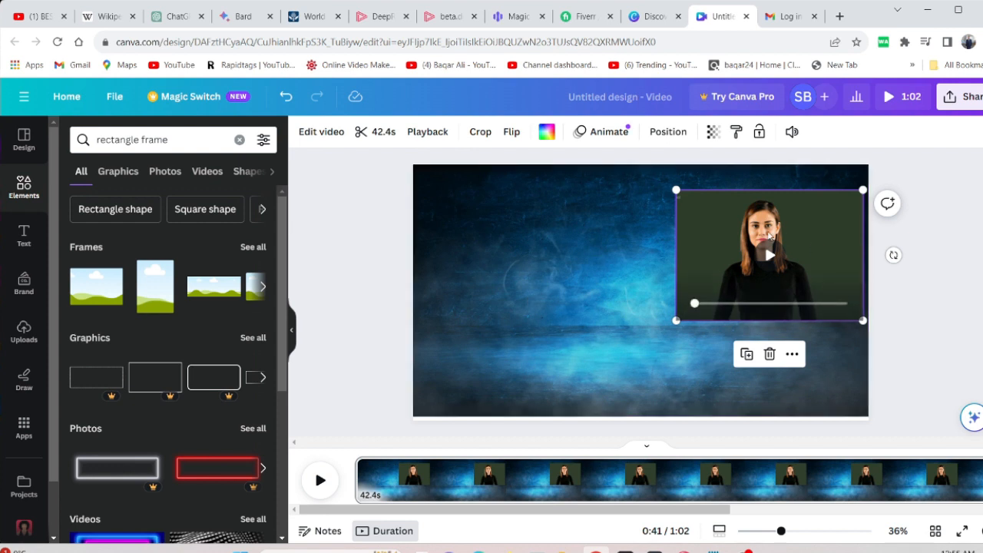
pyautogui.moveTo(766, 234); pyautogui.dragTo(742, 224)
pyautogui.hotkey('ctrl', 'z')
pyautogui.hotkey('ctrl', 'z')
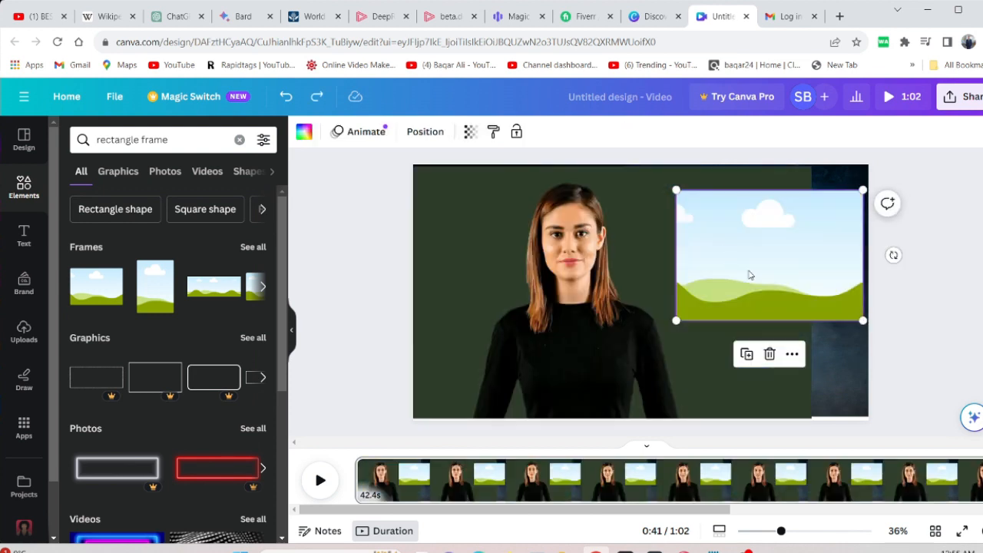
pyautogui.hotkey('ctrl', 'y')
pyautogui.hotkey('ctrl', 'y')
pyautogui.moveTo(716, 396); pyautogui.dragTo(773, 395)
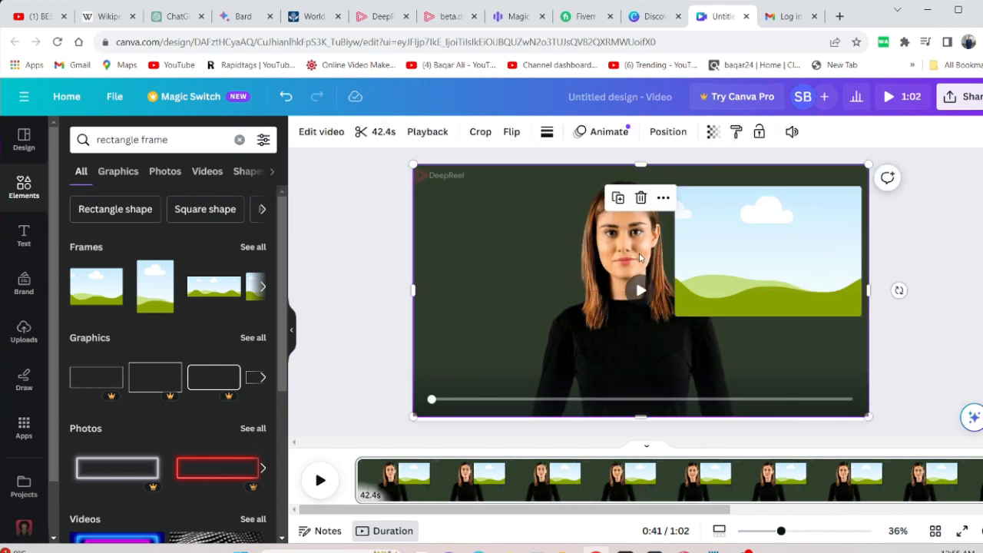
# Step: Shrink the rectangle frame to about a third of the page width and fit it into the page's upper-right corner
pyautogui.click(733, 238)
pyautogui.moveTo(674, 186); pyautogui.dragTo(712, 213)
pyautogui.moveTo(757, 277); pyautogui.dragTo(756, 237)
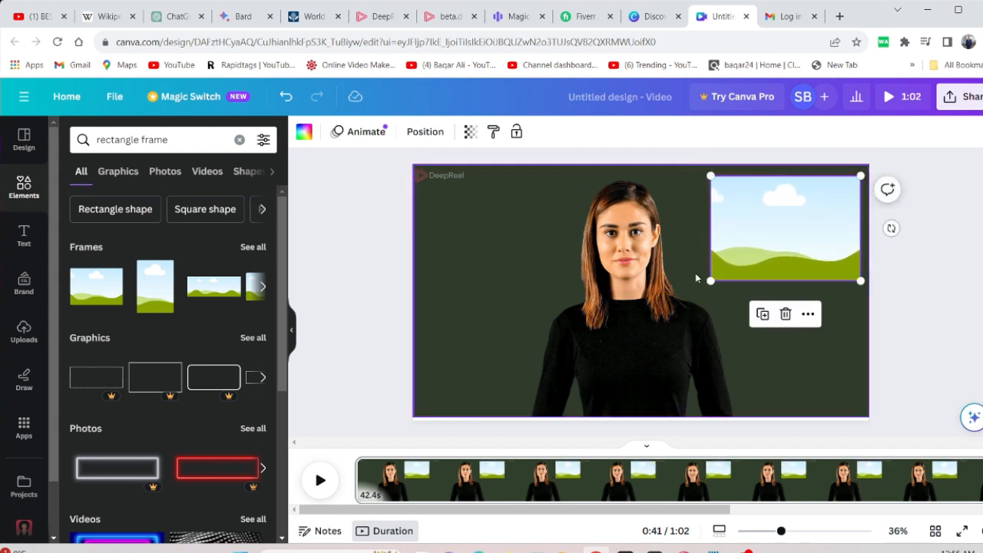
pyautogui.moveTo(845, 246); pyautogui.dragTo(847, 246)
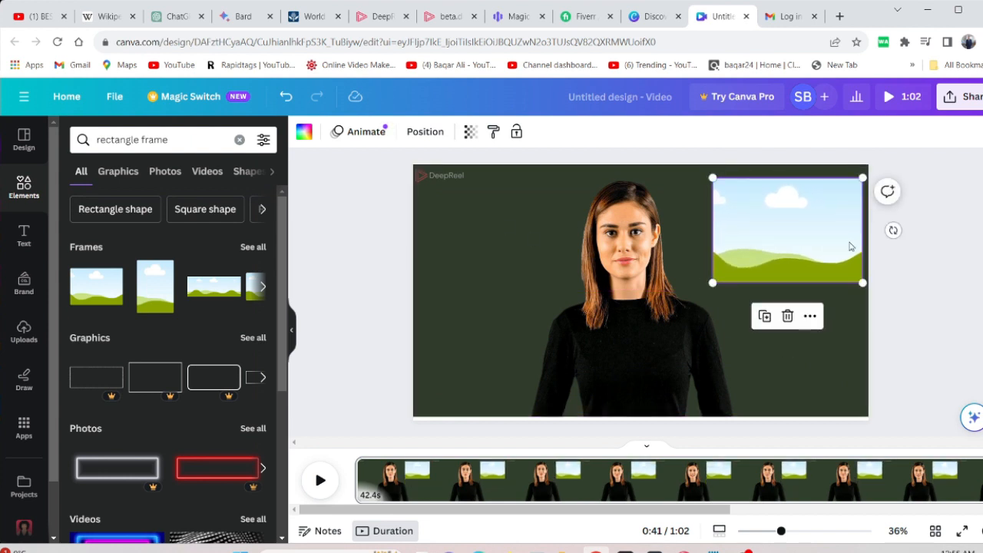
pyautogui.moveTo(863, 174); pyautogui.dragTo(867, 166)
pyautogui.moveTo(801, 199); pyautogui.dragTo(799, 202)
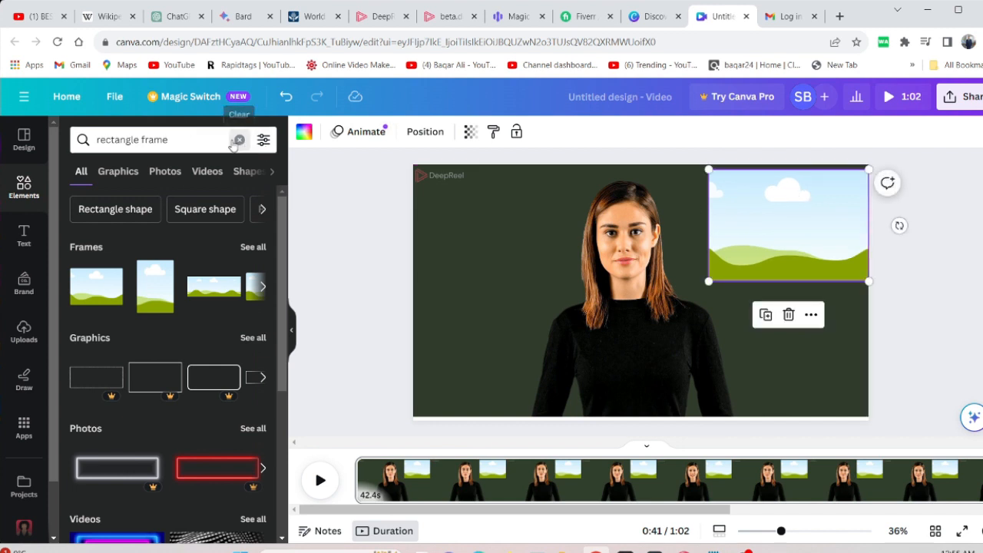
# Step: Search the elements for "world war 2" and limit the results to videos
pyautogui.click(239, 140)
pyautogui.write('worl')
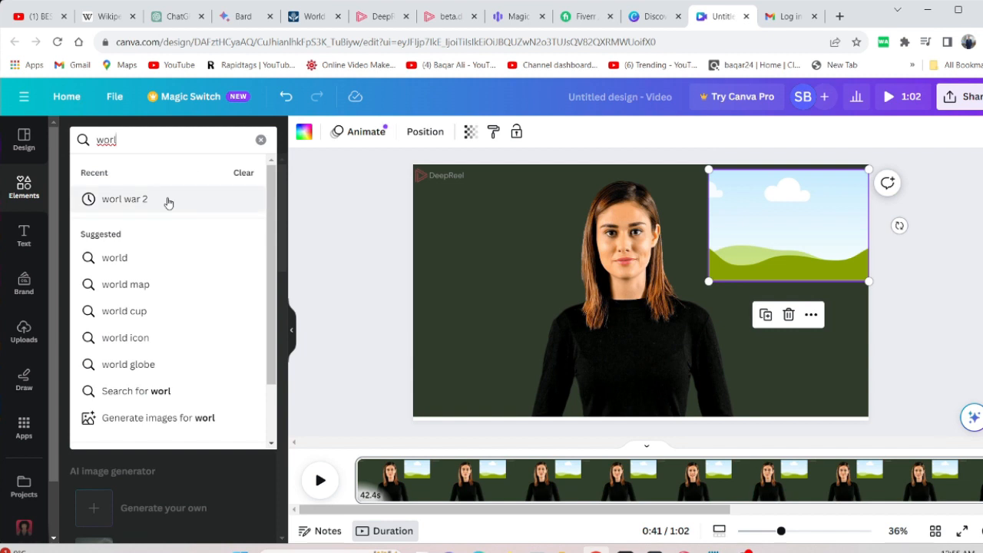
pyautogui.write('d war 2')
pyautogui.click(198, 198)
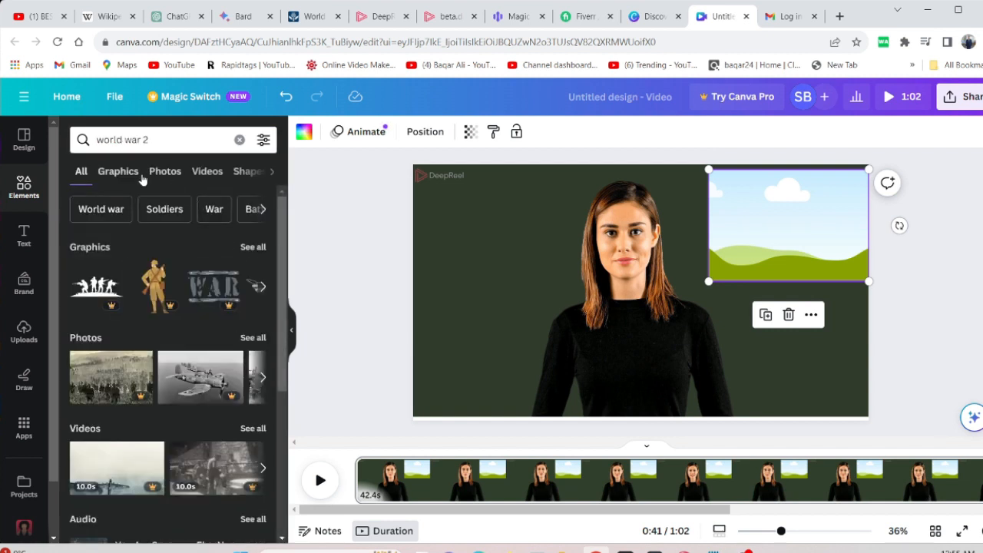
pyautogui.click(201, 173)
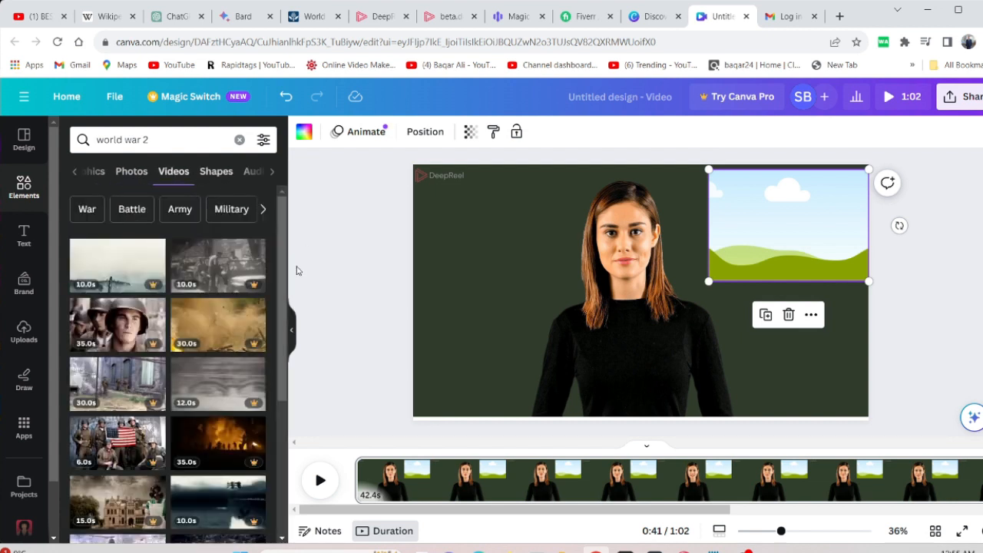
# Step: Fill the rectangle frame with the free 20-second clip of a propeller airplane on an airfield
pyautogui.scroll(-1, 172, 371)
pyautogui.scroll(-2, 172, 371)
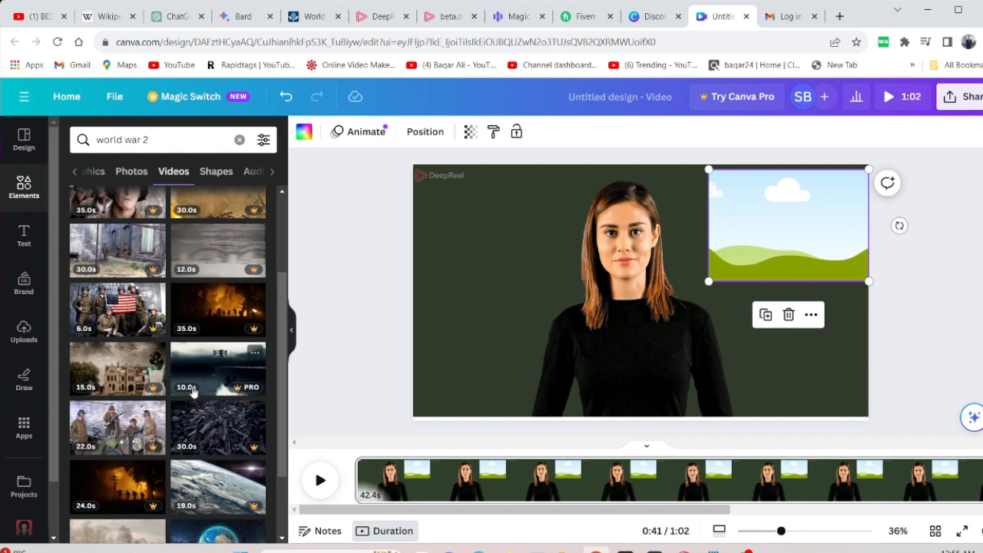
pyautogui.scroll(-7, 192, 392)
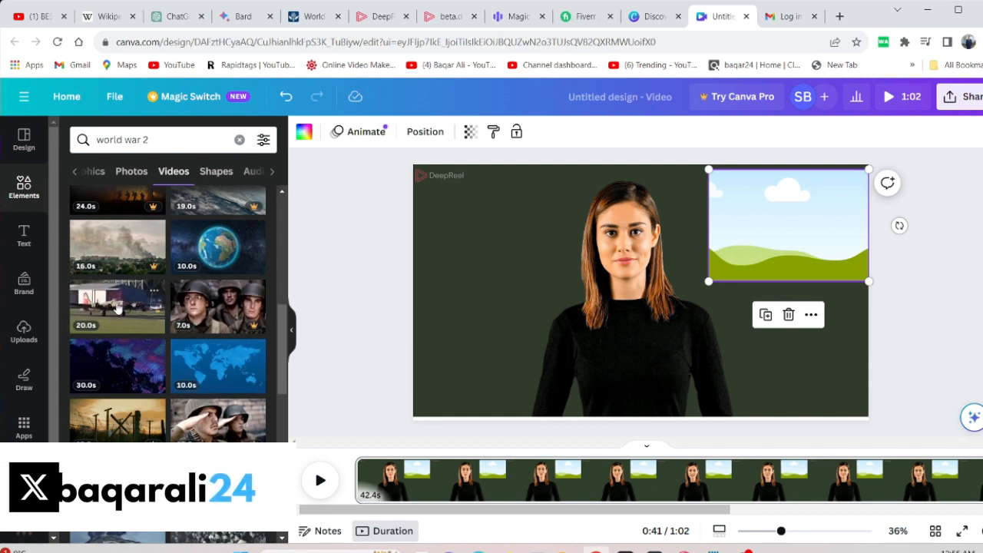
pyautogui.moveTo(117, 308); pyautogui.dragTo(751, 195)
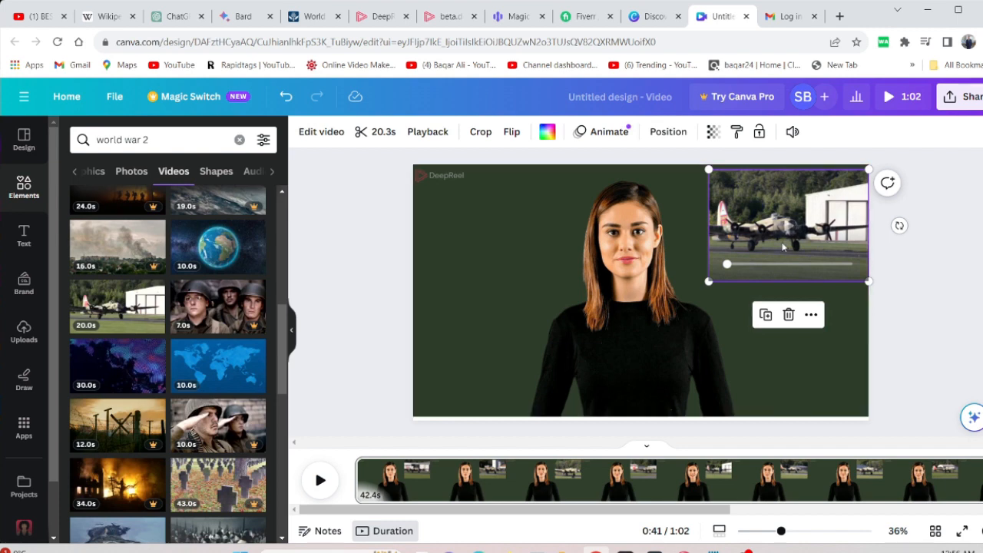
# Step: Preview the presenter video on the first page and skim ahead in the framed airplane clip
pyautogui.click(483, 258)
pyautogui.click(651, 292)
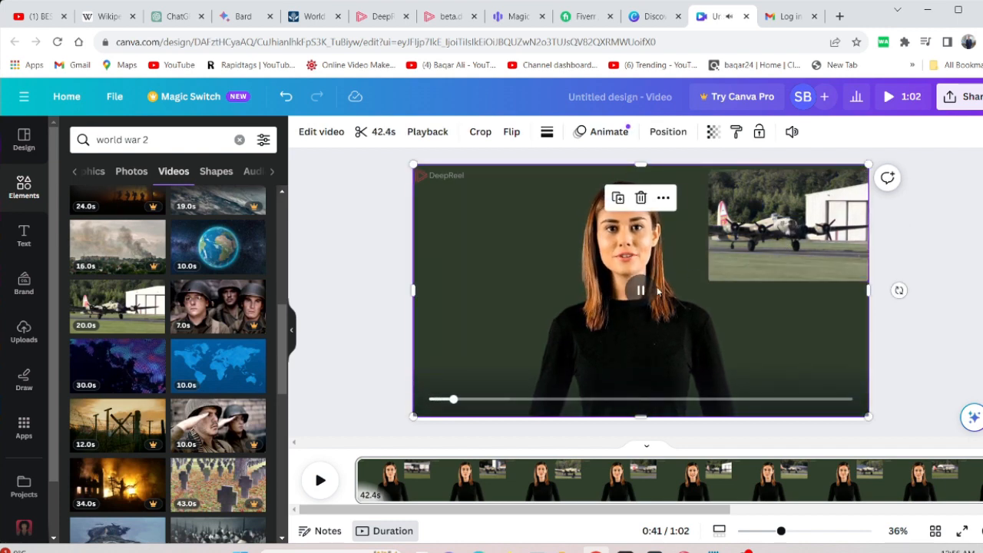
pyautogui.click(821, 252)
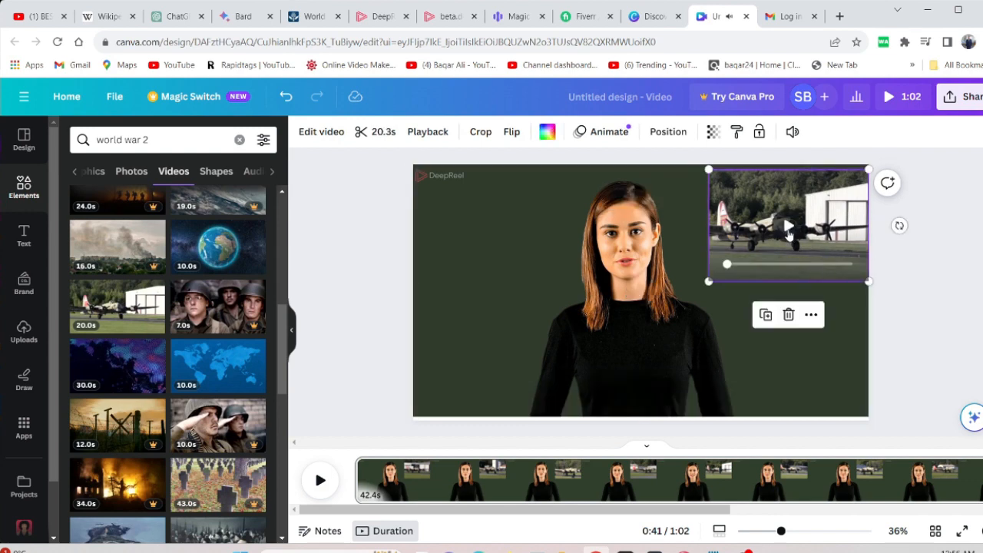
pyautogui.moveTo(728, 265); pyautogui.dragTo(754, 265)
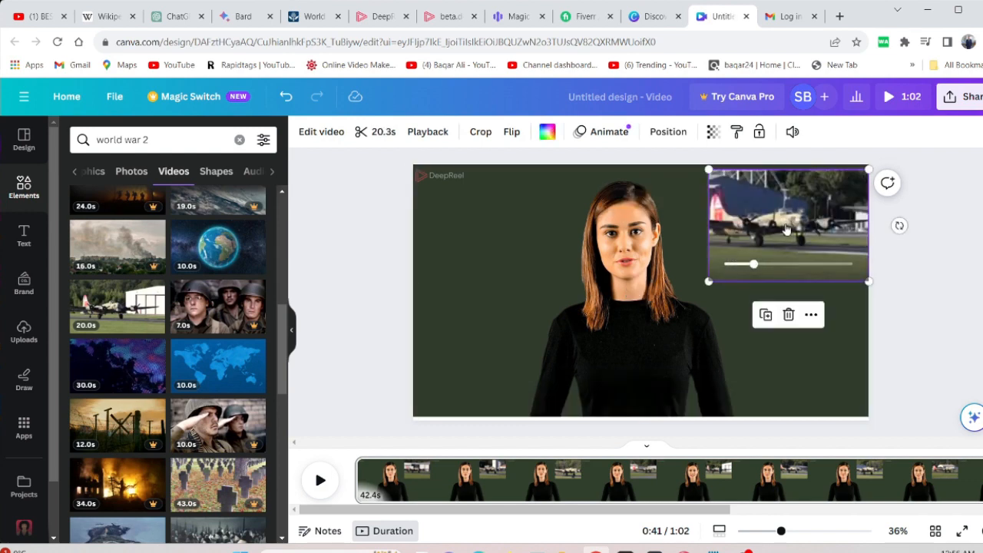
# Step: Check the second page's 19.9-second presenter clip in the timeline
pyautogui.scroll(-2, 150, 336)
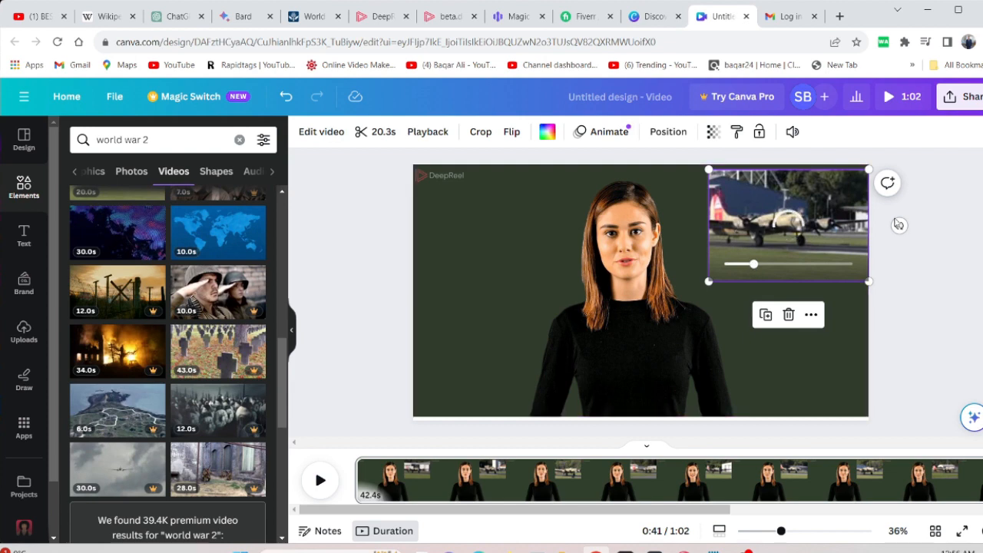
pyautogui.moveTo(629, 513); pyautogui.dragTo(872, 512)
pyautogui.click(766, 480)
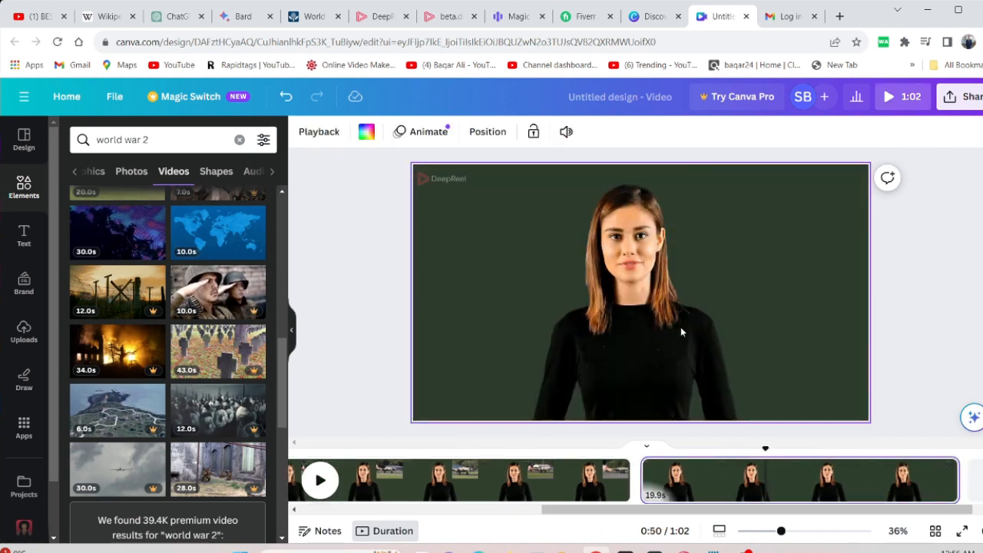
pyautogui.moveTo(622, 510); pyautogui.dragTo(367, 517)
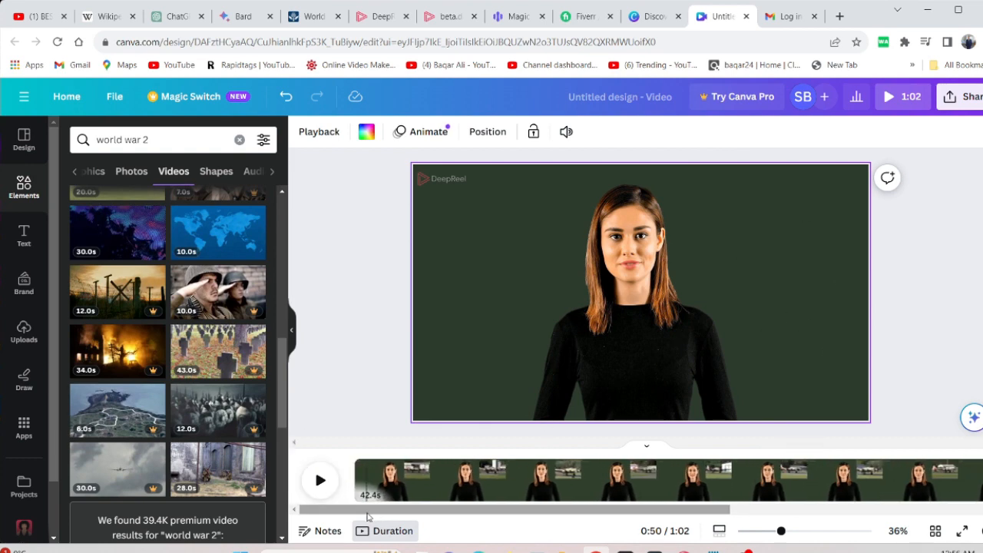
# Step: Return to the first page at 0:09, play the airplane clip, and replay the presenter video from its start
pyautogui.click(506, 486)
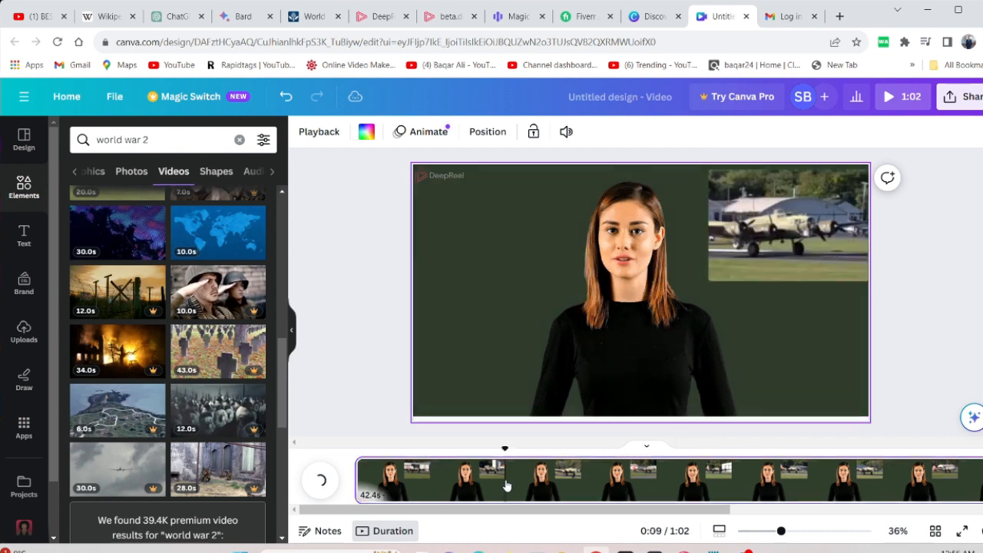
pyautogui.click(799, 227)
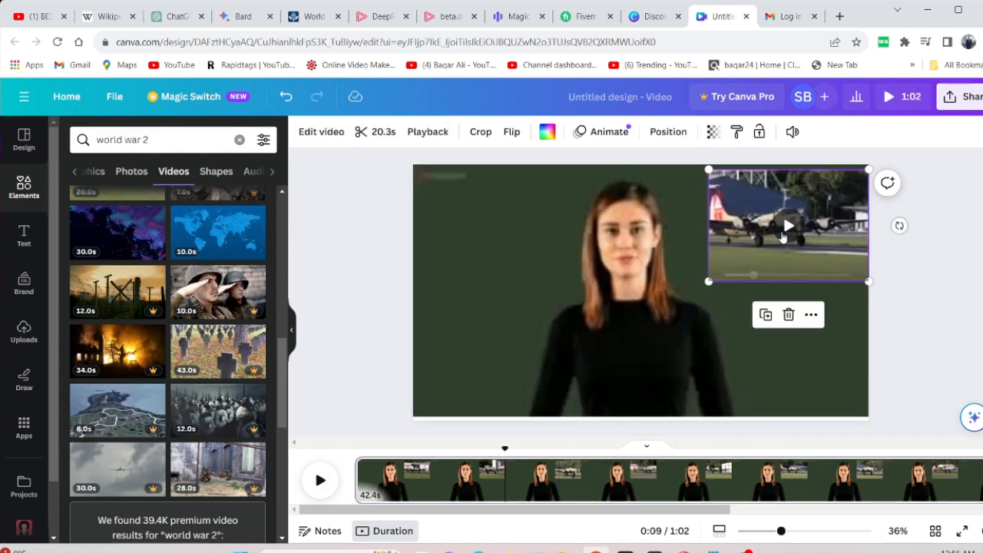
pyautogui.click(789, 231)
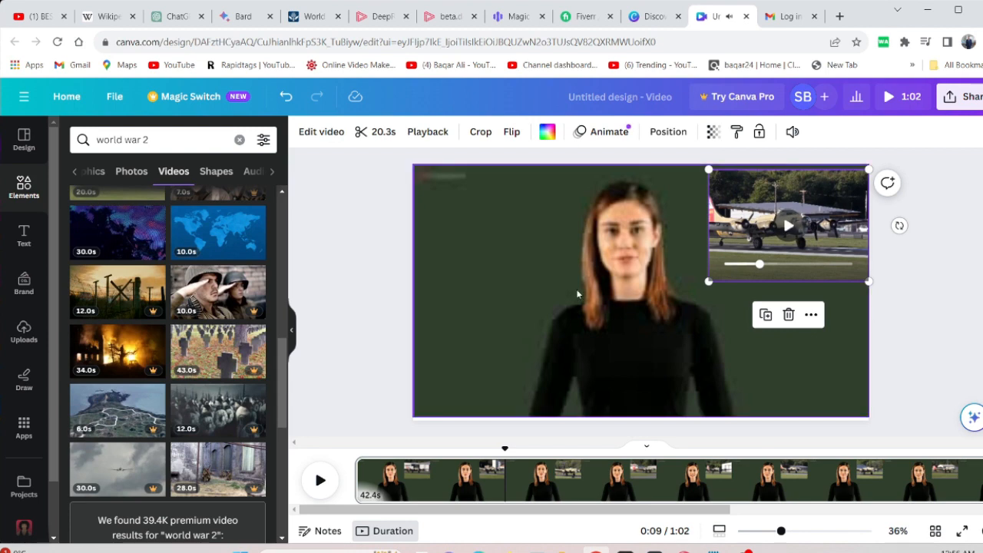
pyautogui.click(548, 289)
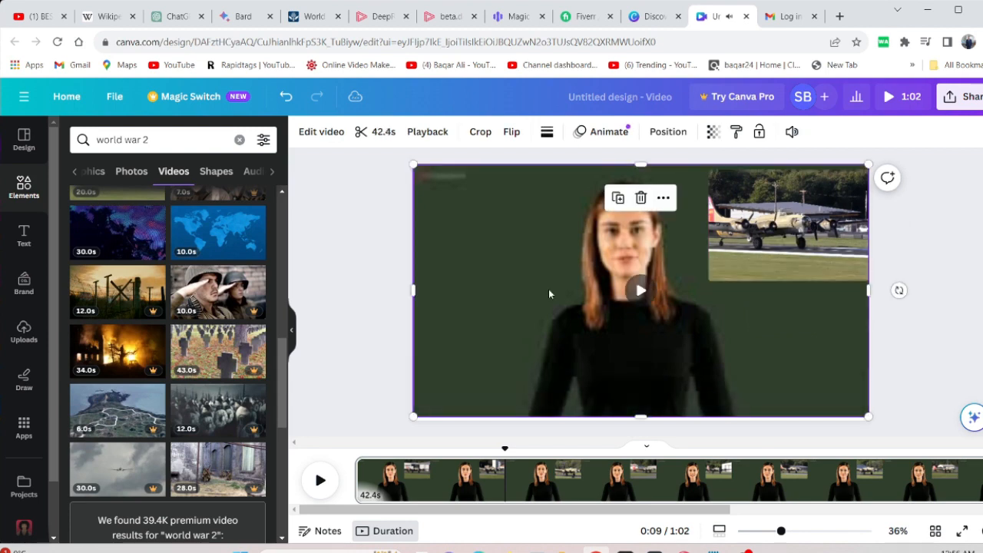
pyautogui.moveTo(461, 399); pyautogui.dragTo(431, 400)
pyautogui.click(640, 297)
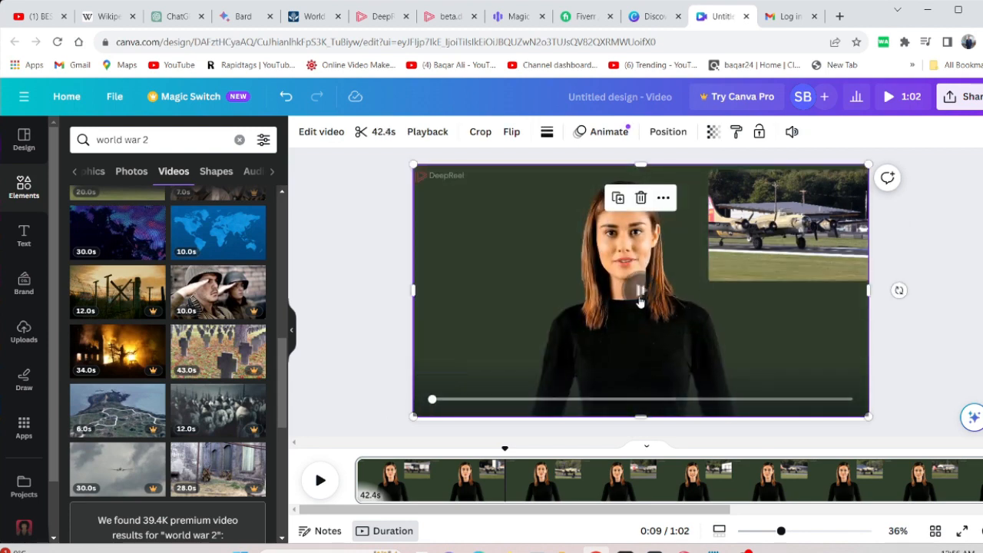
# Step: Enlarge the framed airplane clip slightly, fit it against the page's upper-right corner, and select the presenter video
pyautogui.click(806, 229)
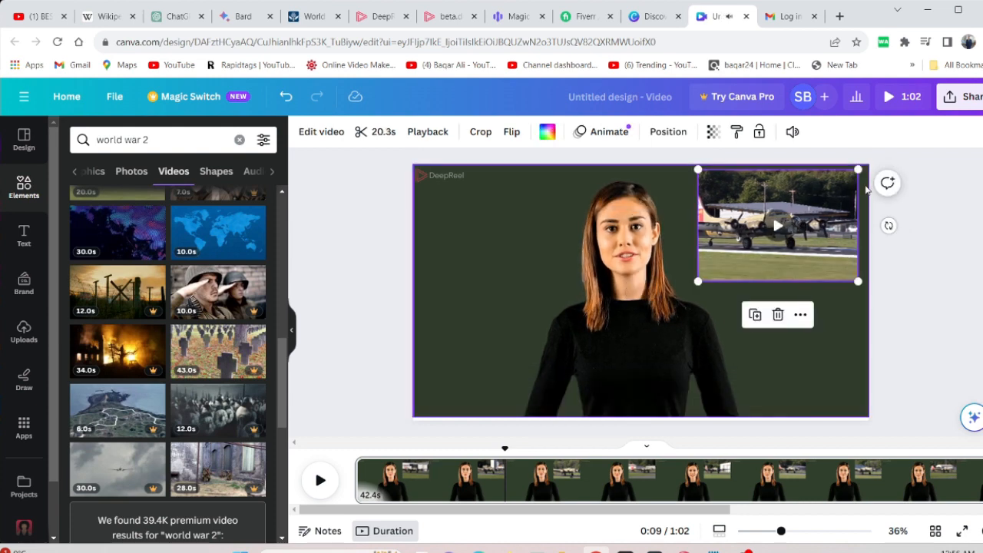
pyautogui.moveTo(858, 170); pyautogui.dragTo(867, 175)
pyautogui.moveTo(809, 210); pyautogui.dragTo(814, 220)
pyautogui.moveTo(701, 174); pyautogui.dragTo(693, 168)
pyautogui.click(619, 301)
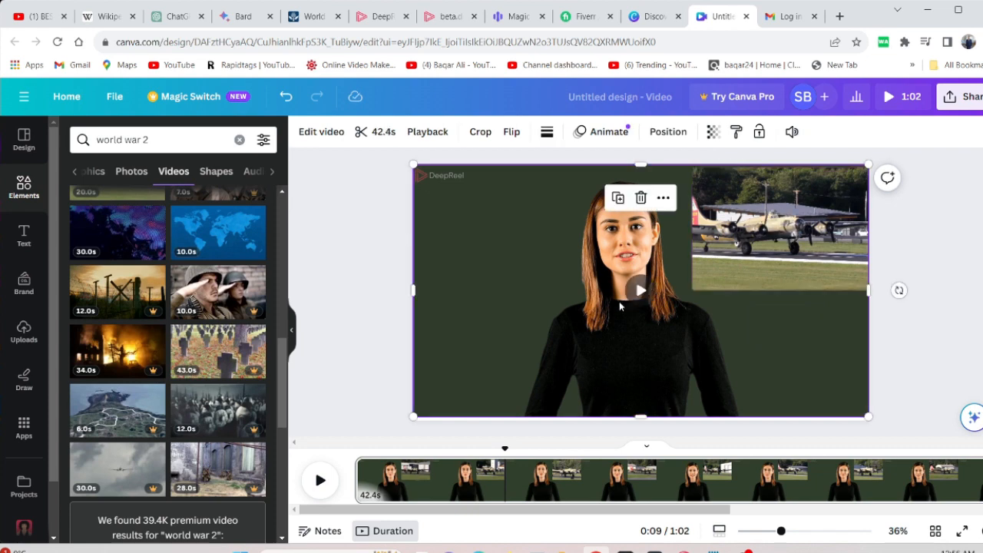
# Step: Add the 10-second blue world map video to the second page at 0:48
pyautogui.click(637, 292)
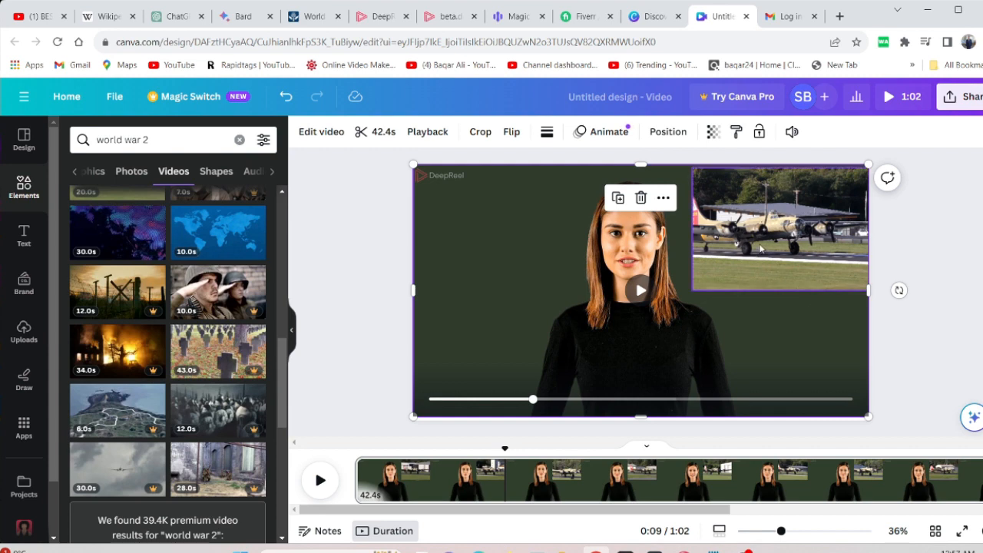
pyautogui.moveTo(555, 510); pyautogui.dragTo(773, 500)
pyautogui.click(772, 500)
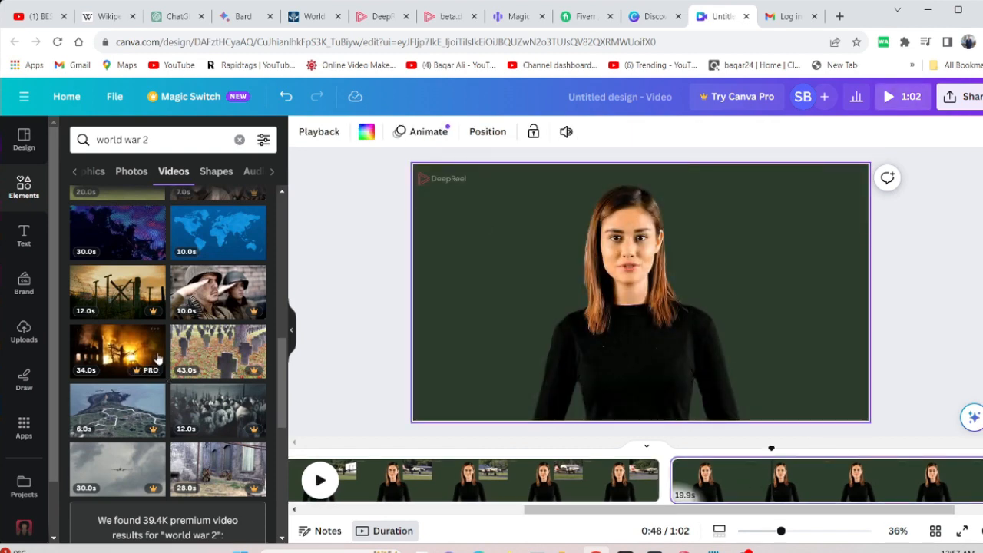
pyautogui.click(209, 234)
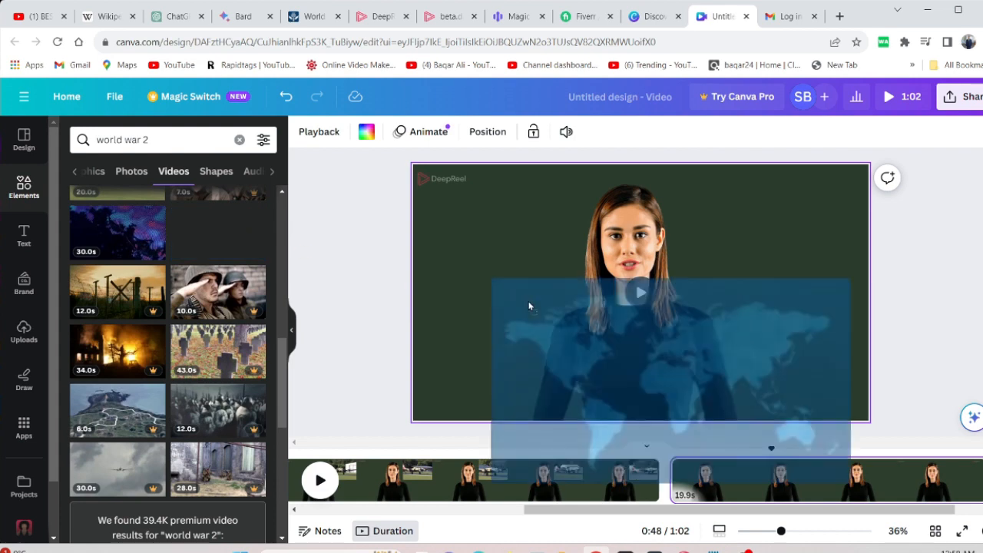
# Step: Shrink the world map clip and fit it into the second page's upper-right corner beside the presenter
pyautogui.moveTo(662, 261); pyautogui.dragTo(659, 224)
pyautogui.moveTo(785, 376)
pyautogui.mouseDown()
pyautogui.moveTo(860, 424)
pyautogui.moveTo(786, 380)
pyautogui.mouseUp()
pyautogui.moveTo(442, 181); pyautogui.dragTo(591, 269)
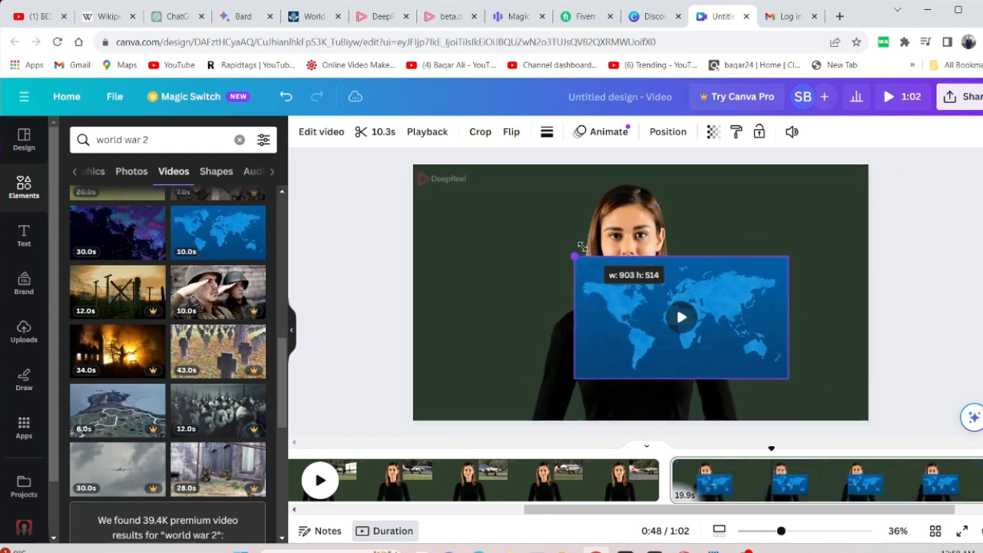
pyautogui.moveTo(628, 310); pyautogui.dragTo(707, 225)
pyautogui.moveTo(655, 171); pyautogui.dragTo(702, 197)
pyautogui.moveTo(716, 231); pyautogui.dragTo(713, 204)
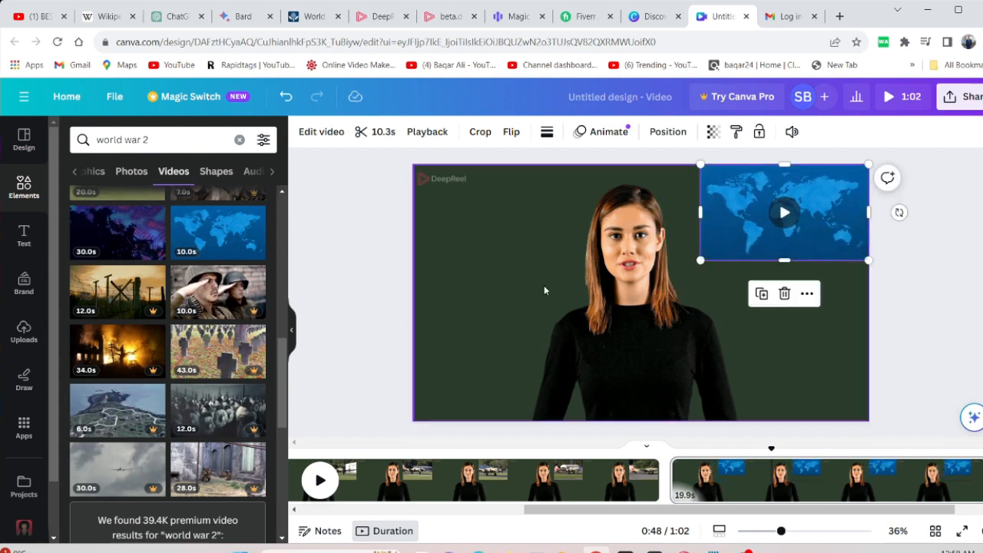
# Step: Add the Happy Whistling Ukulele audio track from the elements library to the second page
pyautogui.click(25, 190)
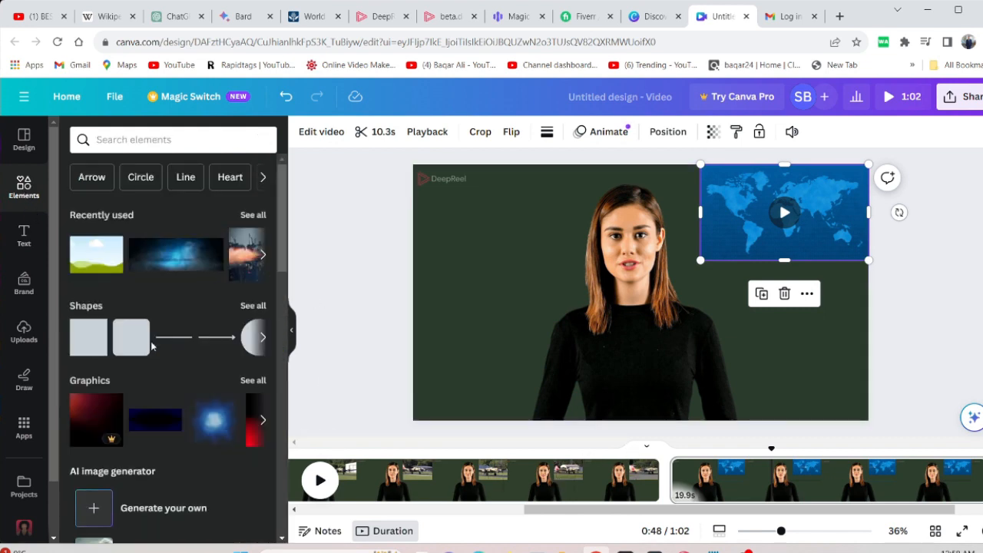
pyautogui.scroll(-5, 154, 346)
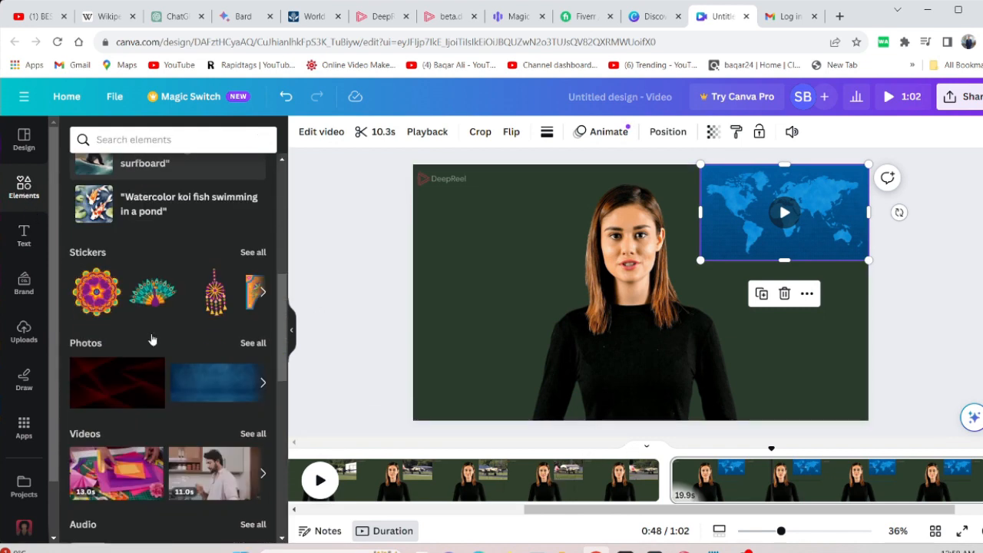
pyautogui.scroll(-6, 152, 339)
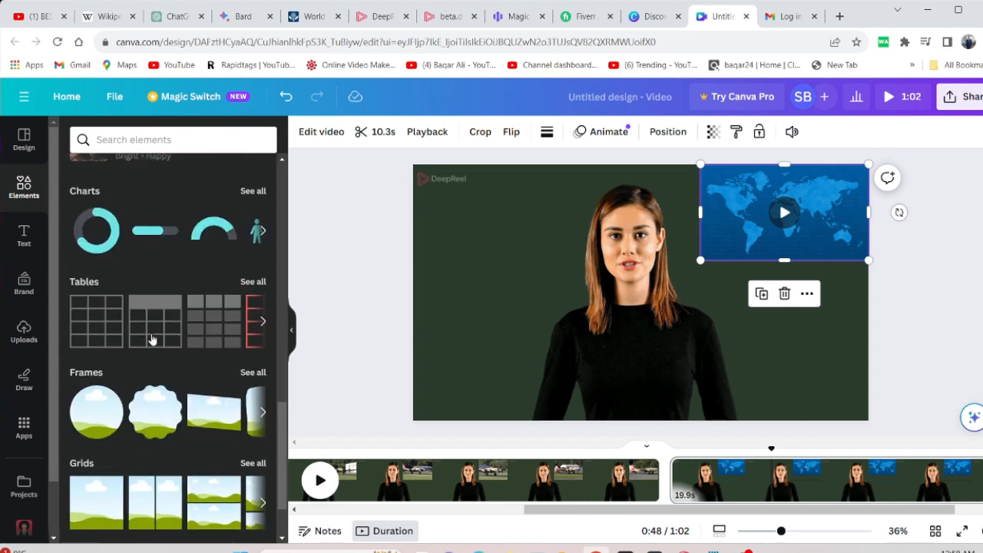
pyautogui.scroll(4, 152, 339)
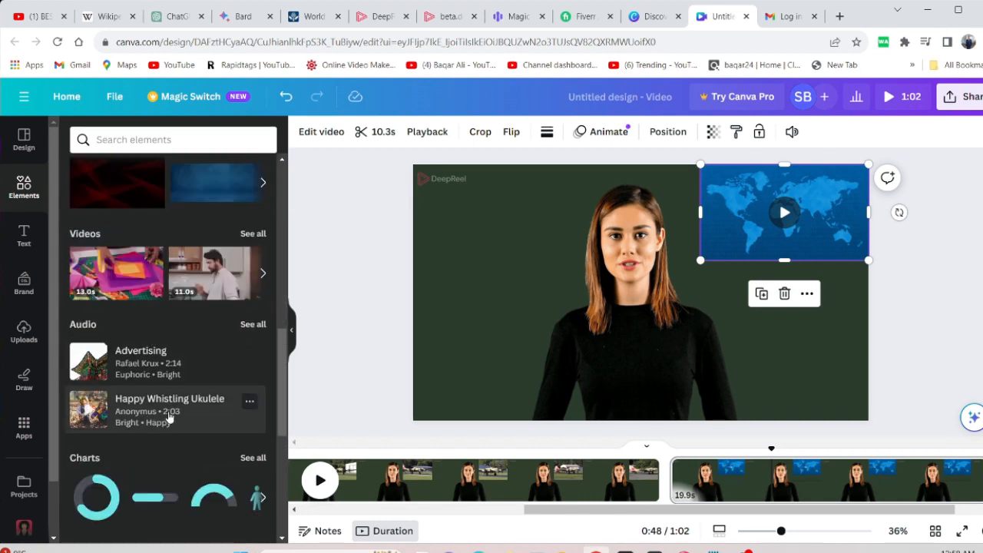
pyautogui.click(174, 416)
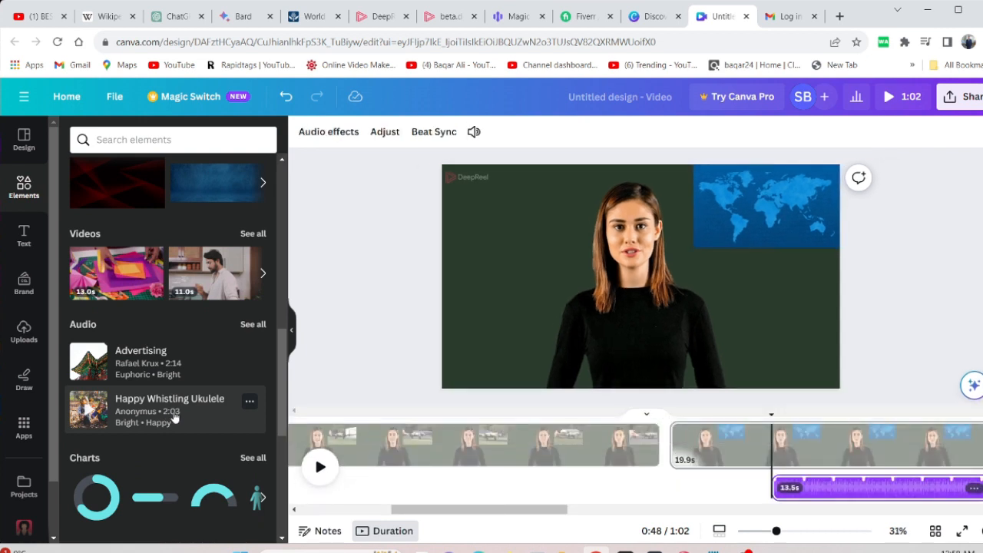
# Step: Extend the audio track back to the start so it covers the full 1:02 video, and preview it from 0:10
pyautogui.click(321, 470)
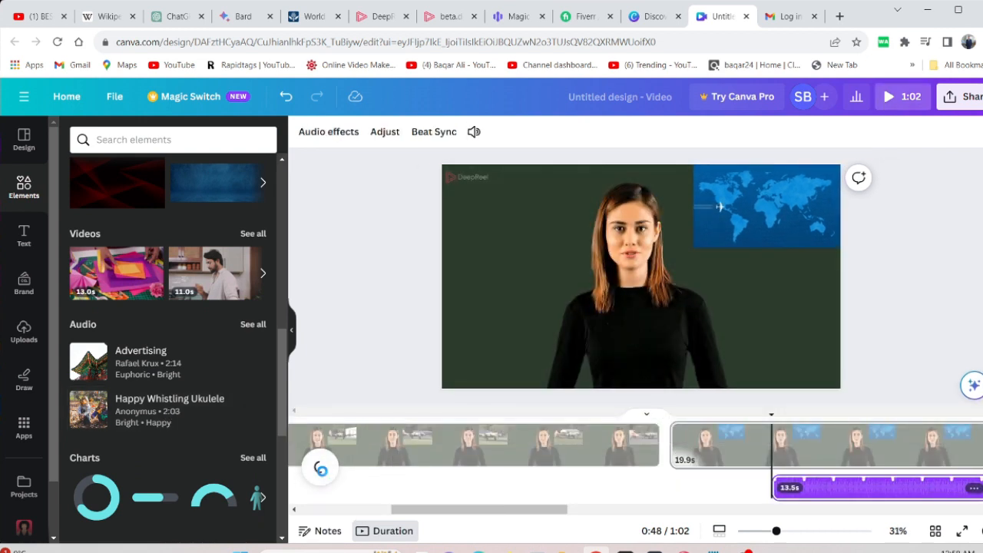
pyautogui.moveTo(883, 487); pyautogui.dragTo(346, 488)
pyautogui.moveTo(527, 509); pyautogui.dragTo(481, 510)
pyautogui.click(669, 488)
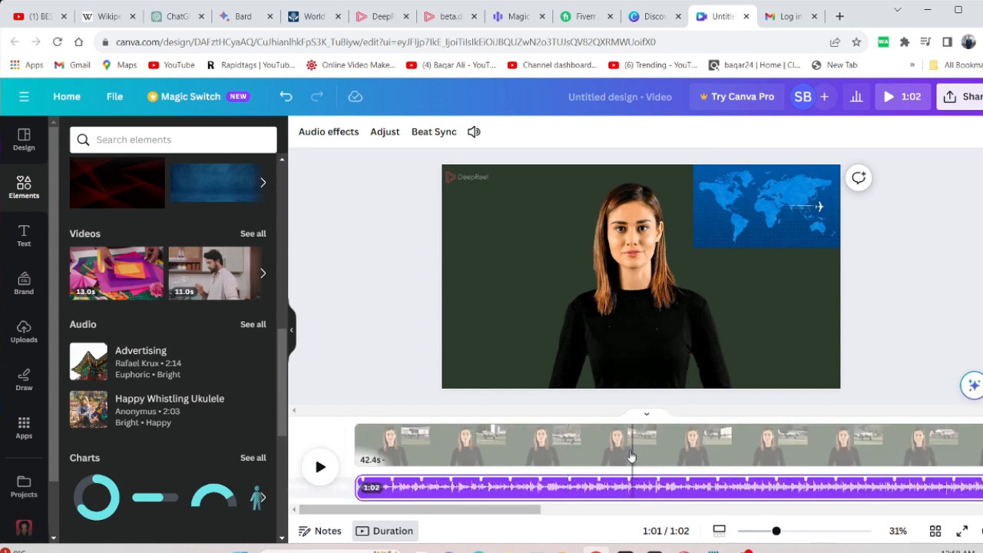
pyautogui.click(549, 442)
pyautogui.click(532, 485)
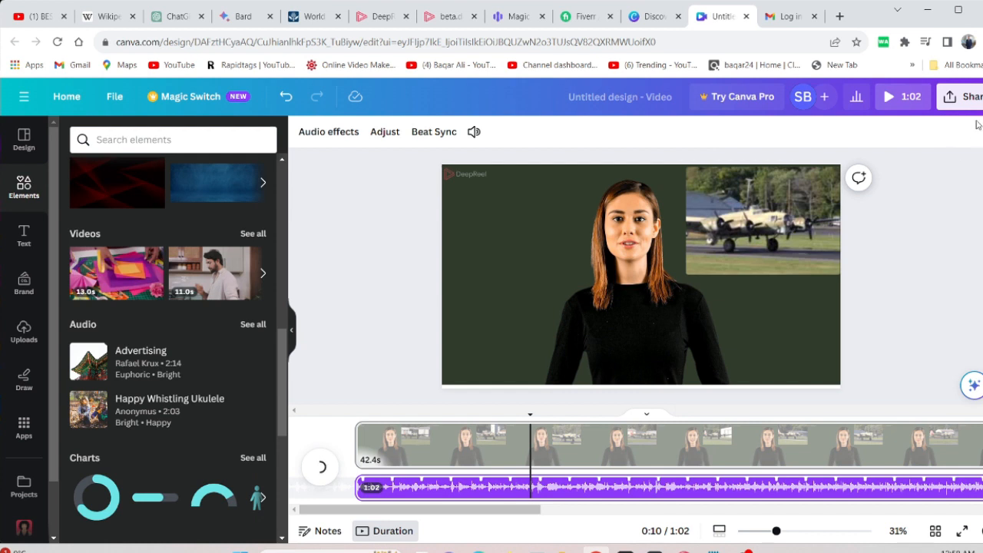
# Step: Download all 2 pages of the design as a 1080p MP4 video
pyautogui.click(969, 97)
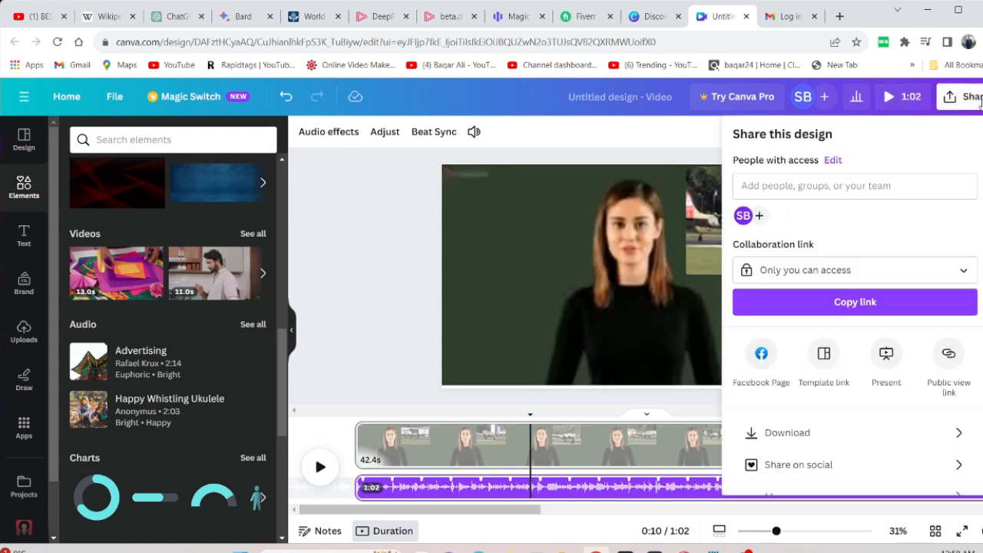
pyautogui.click(806, 435)
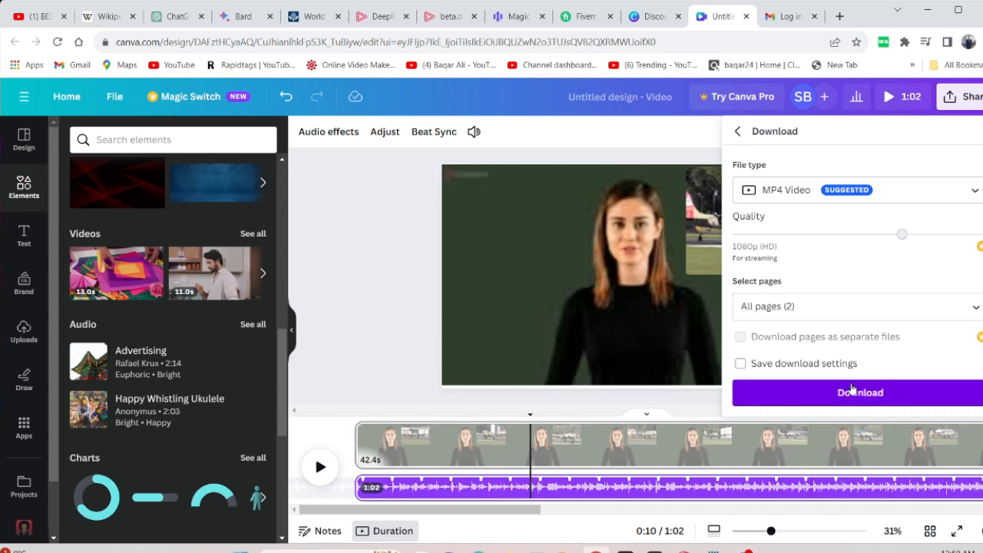
pyautogui.click(851, 393)
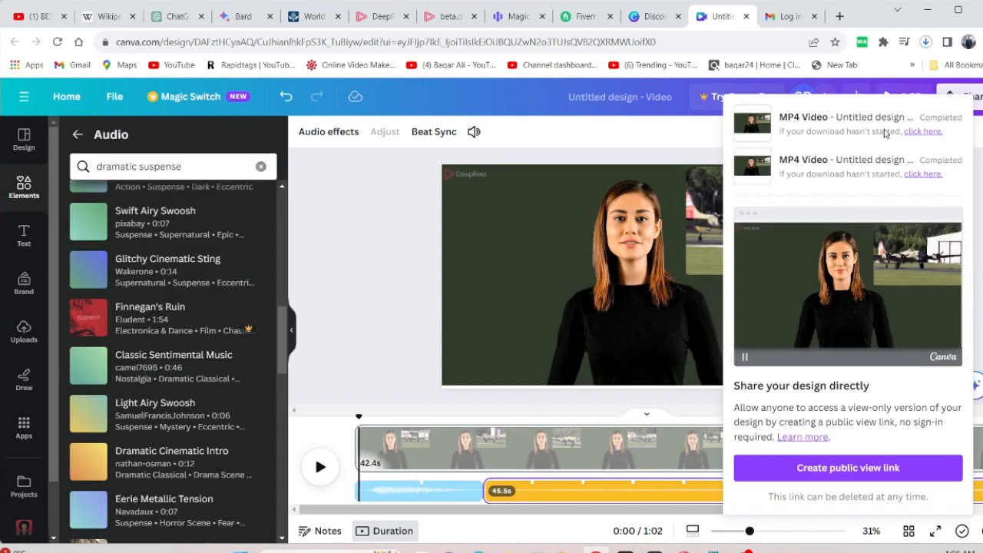
# Step: Check the Downloads folder in File Explorer for the exported video files, and return to the Canva design
pyautogui.click(570, 549)
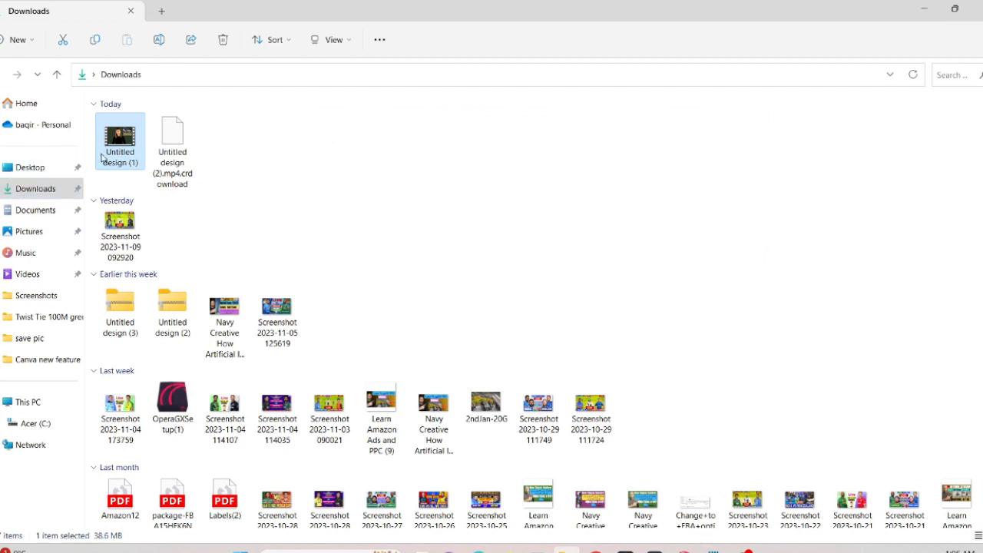
pyautogui.click(38, 170)
pyautogui.click(37, 191)
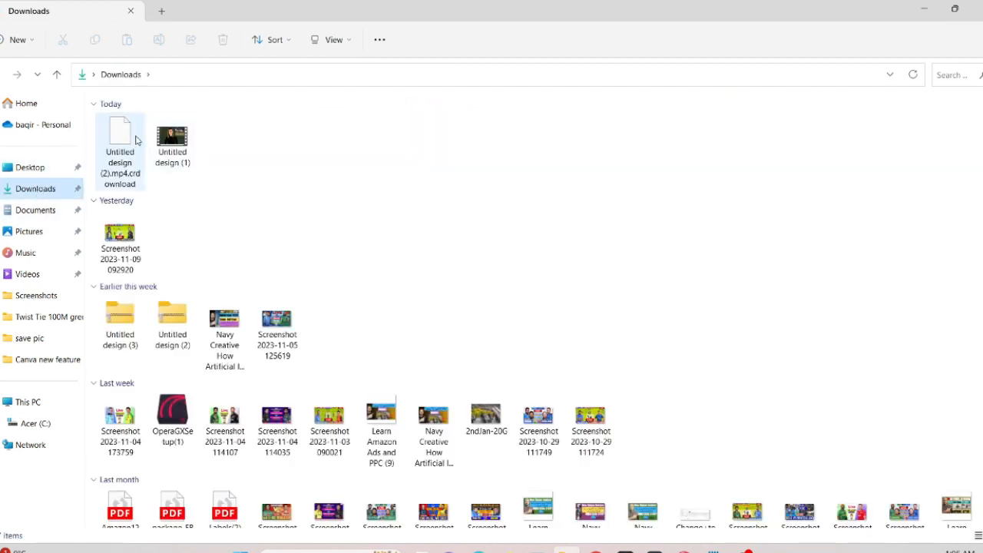
pyautogui.click(121, 154)
pyautogui.click(185, 163)
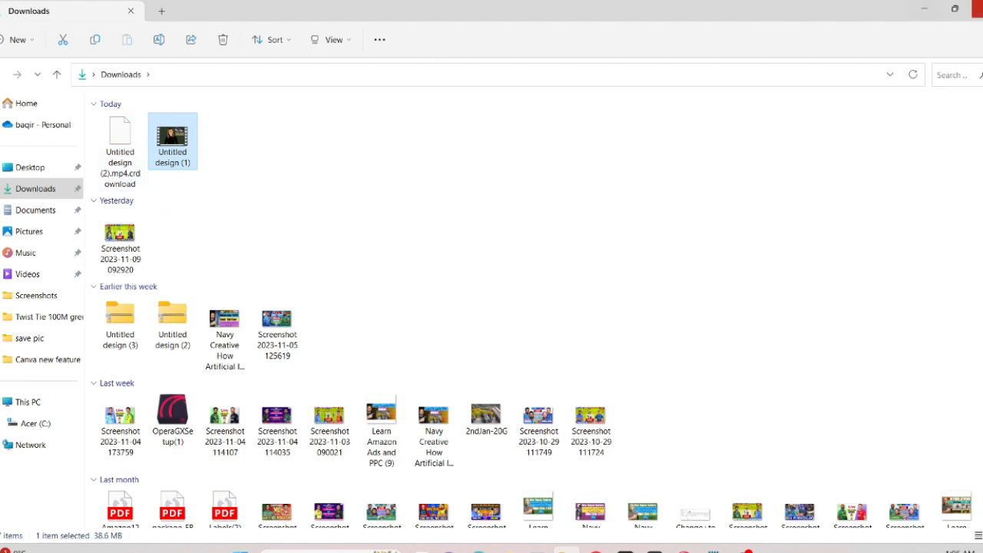
pyautogui.click(928, 15)
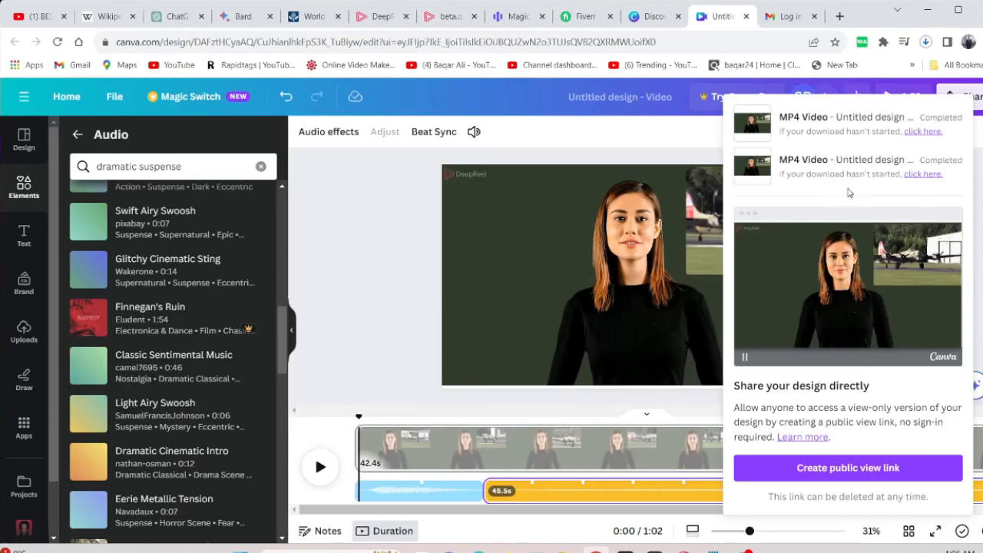
# Step: Retrigger the latest MP4 download and open the Untitled design (1) video from the Downloads folder
pyautogui.click(924, 132)
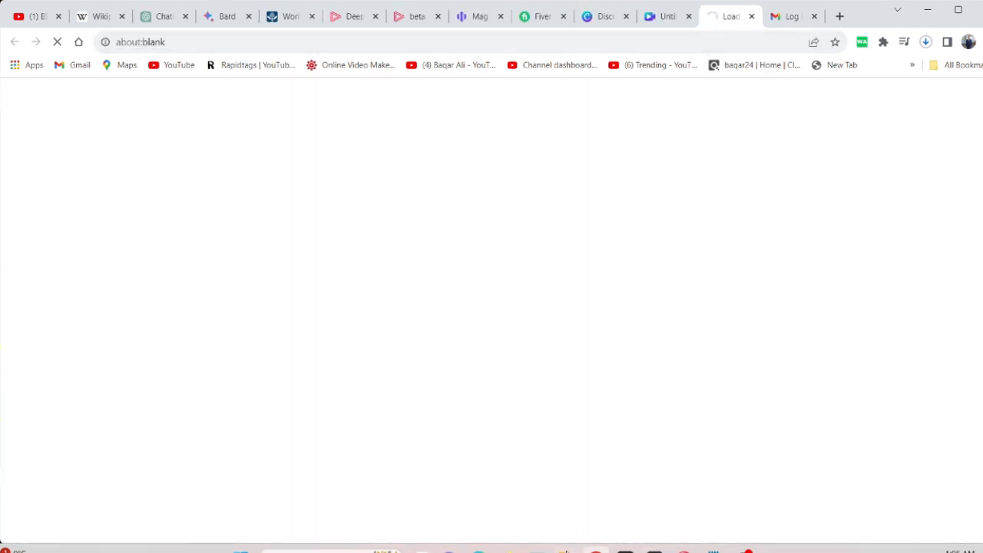
pyautogui.click(567, 550)
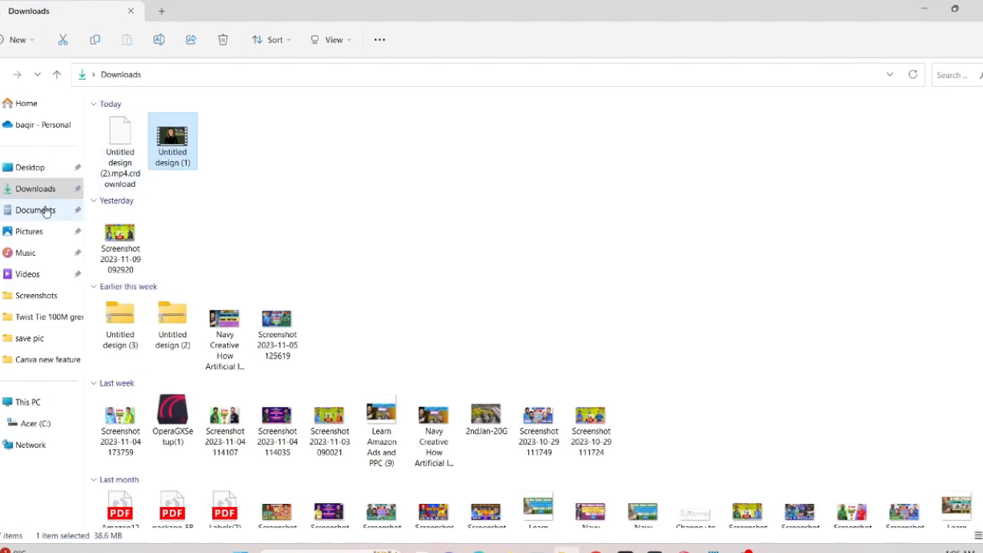
pyautogui.click(46, 211)
pyautogui.click(49, 191)
pyautogui.click(121, 157)
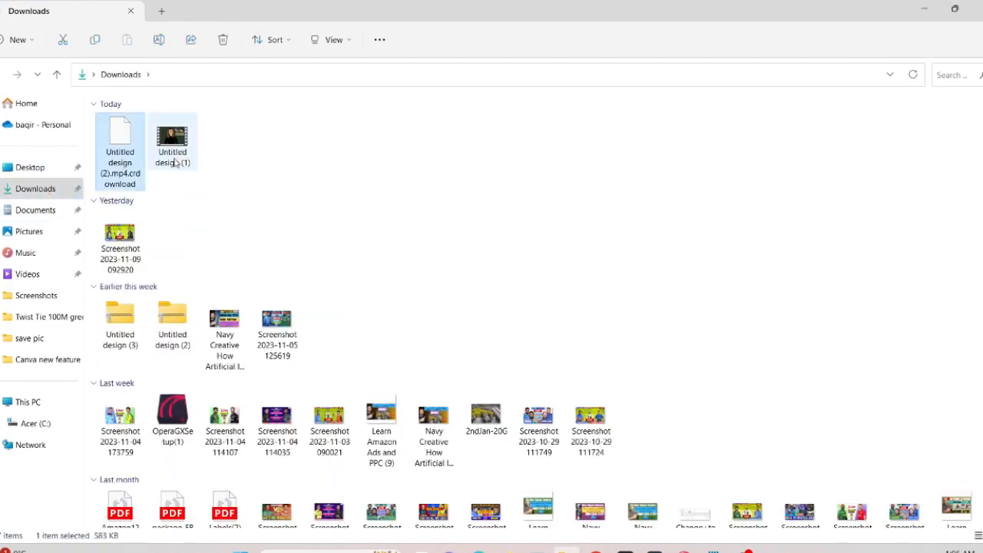
pyautogui.doubleClick(175, 157)
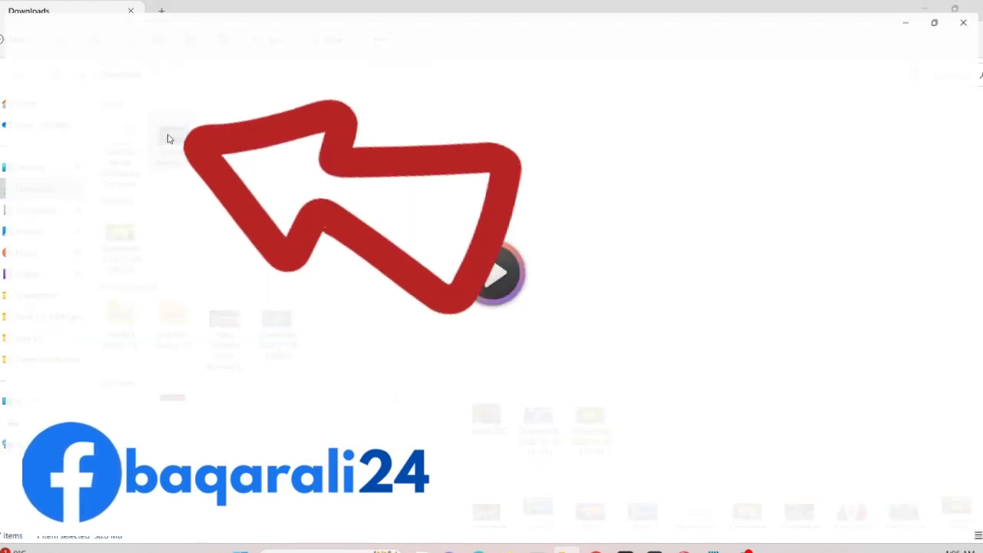